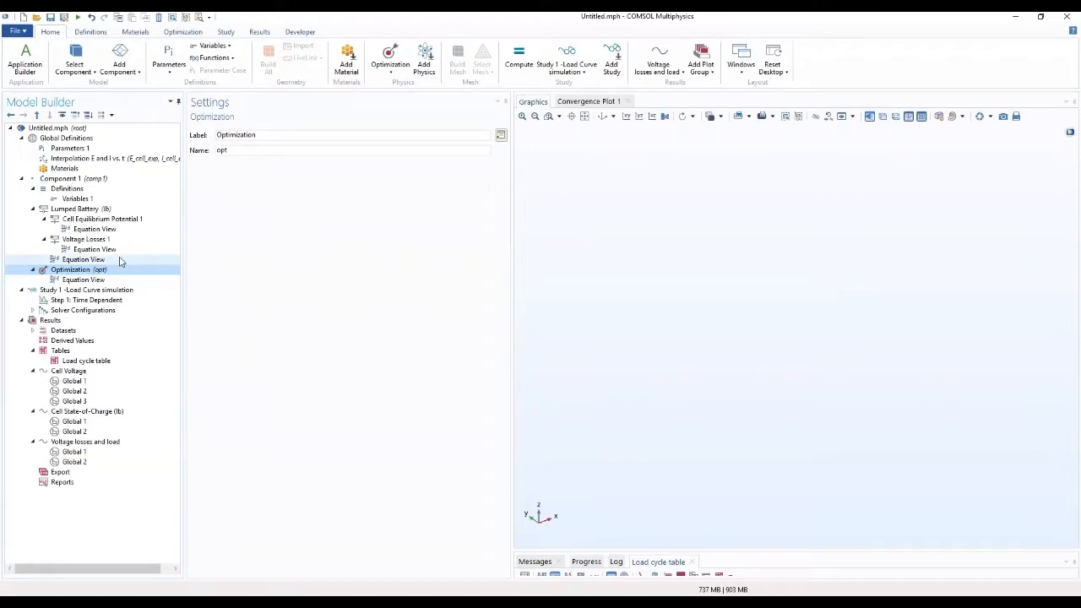
- Add a Global Least-Squares Objective to the Optimization interface and set its data source to Result table
right_click(118, 271)
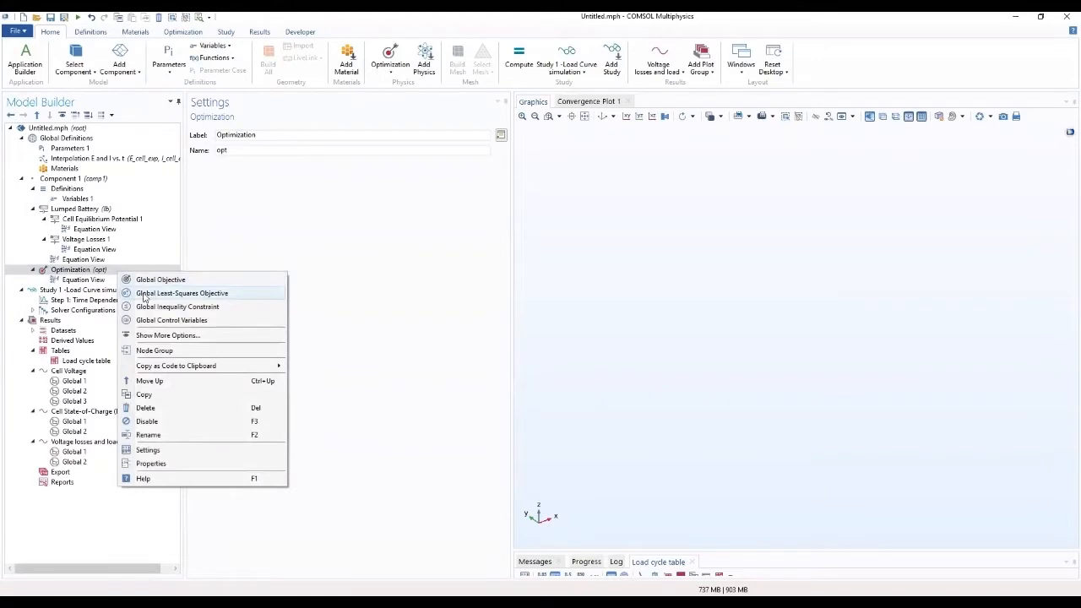
left_click(144, 295)
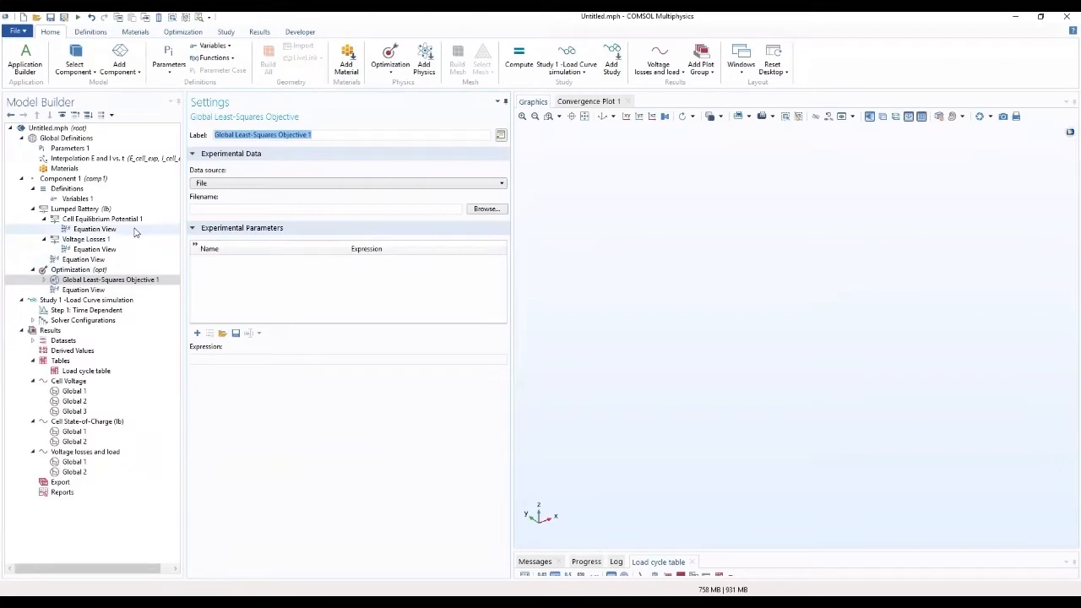
left_click(261, 184)
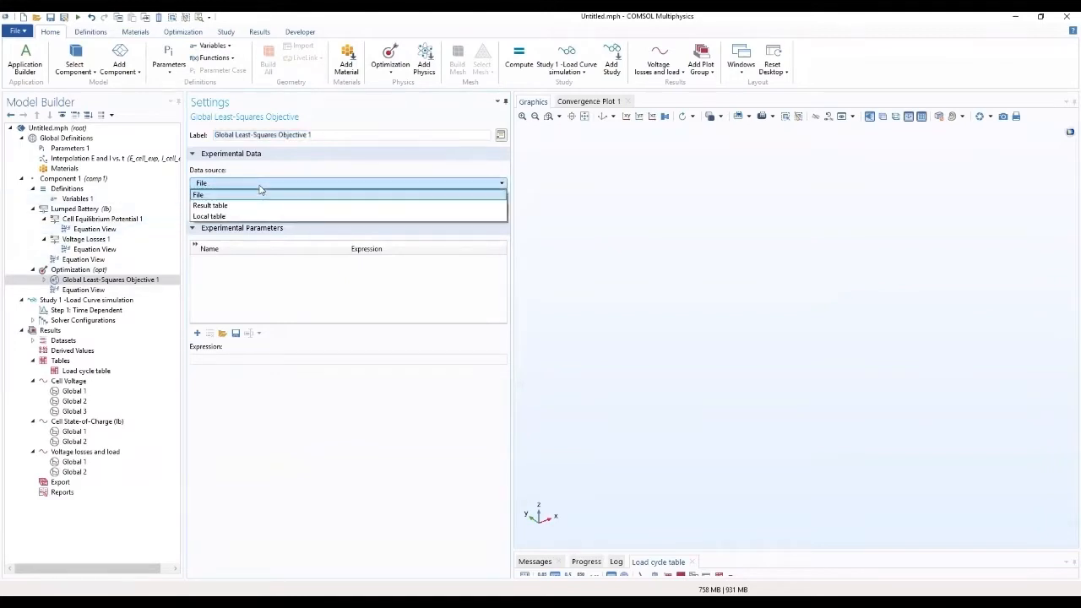
left_click(259, 207)
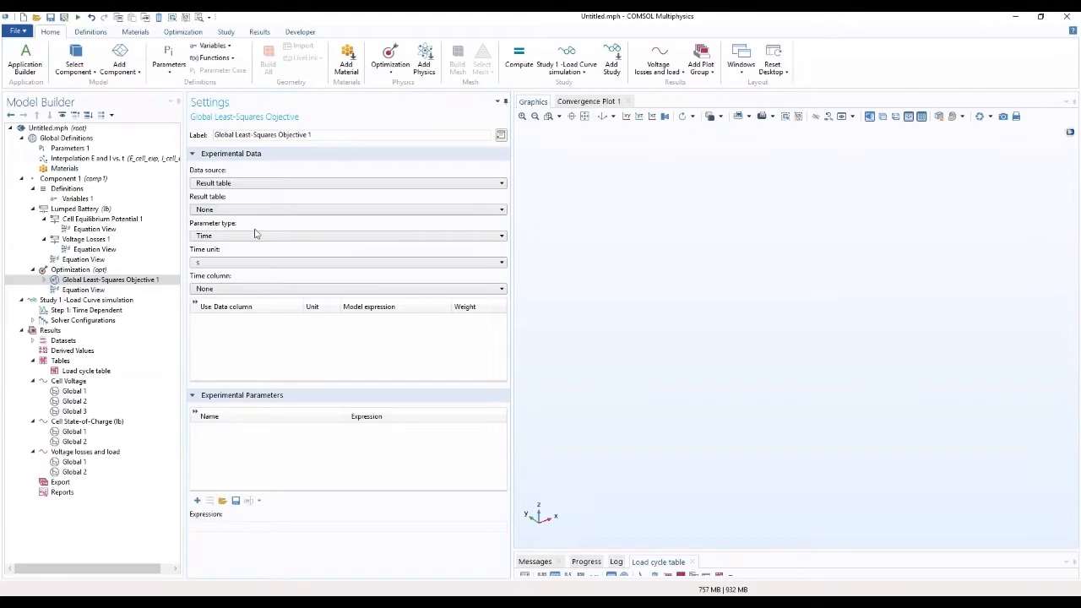
- Use the Load cycle table as the objective's result table, with Time (s) as the time column
left_click(257, 212)
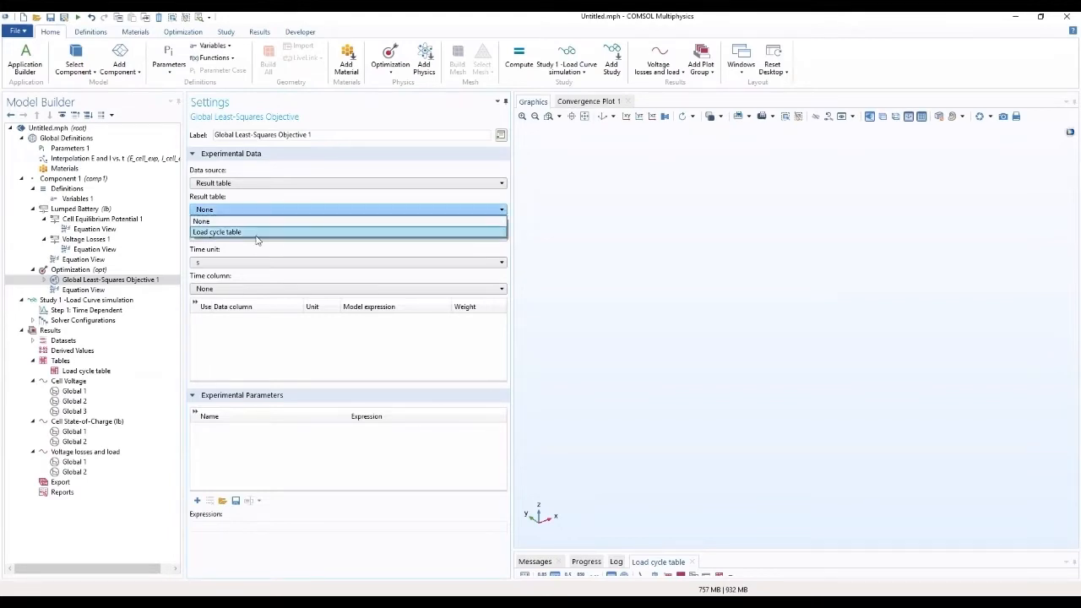
left_click(258, 231)
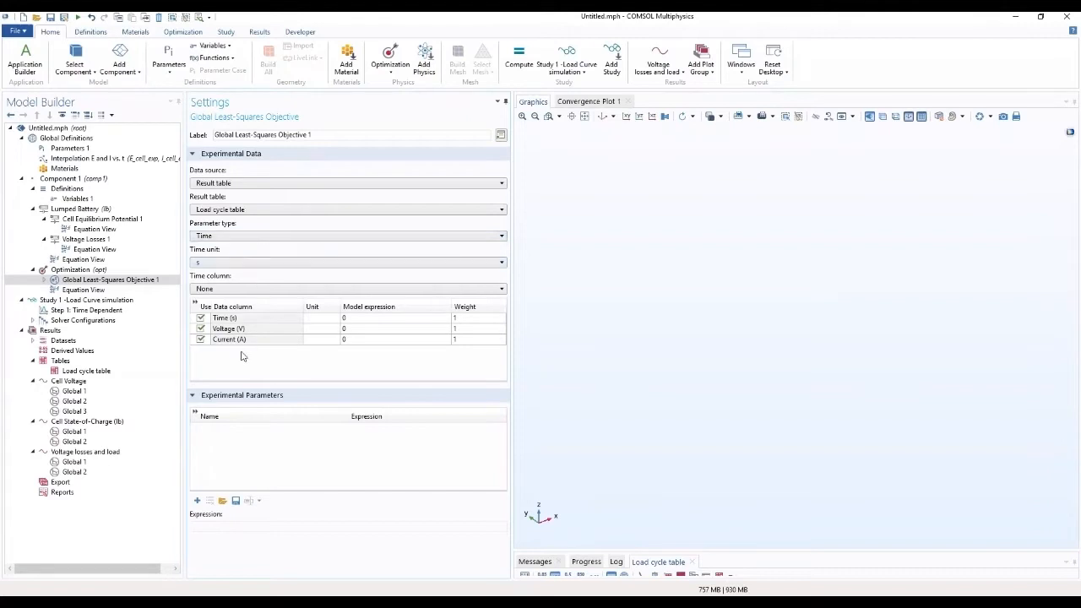
left_click(235, 290)
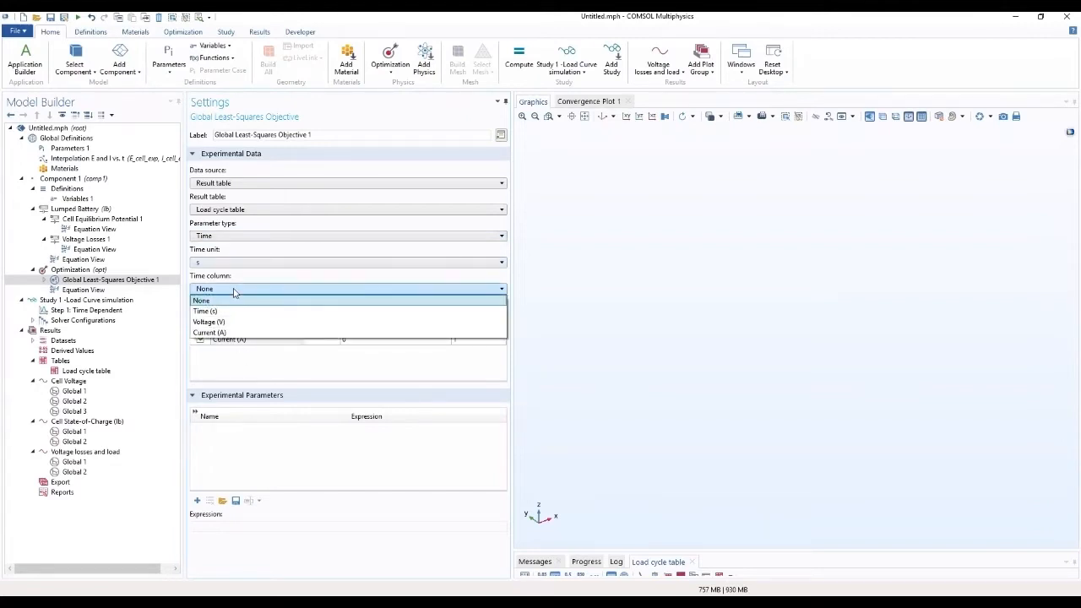
left_click(238, 311)
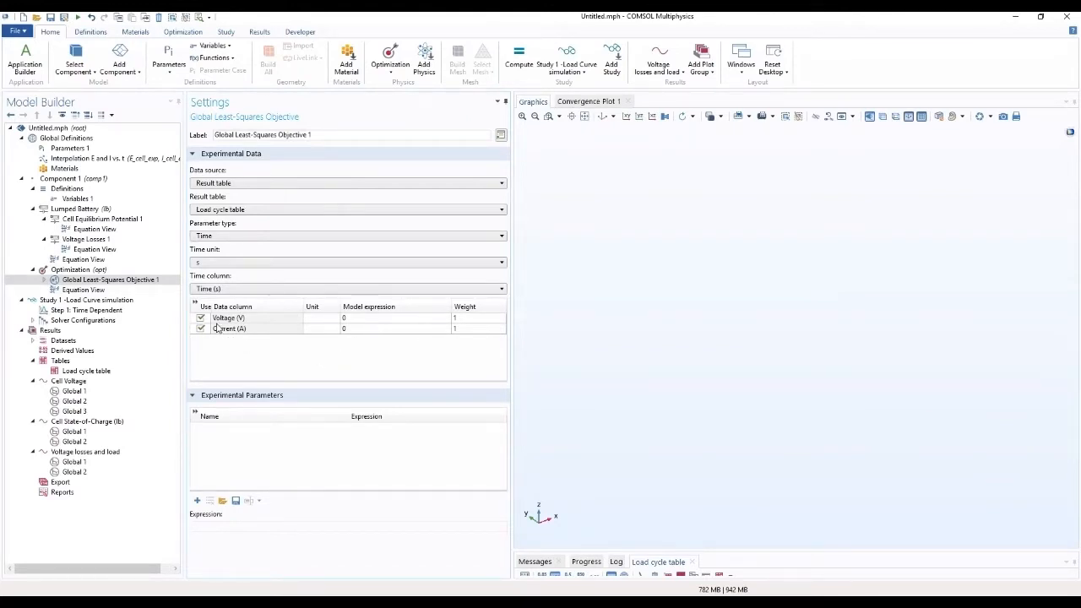
- Set the Voltage (V) column's model expression to lb.E_cell and exclude the Current (A) column from the objective
left_click(375, 320)
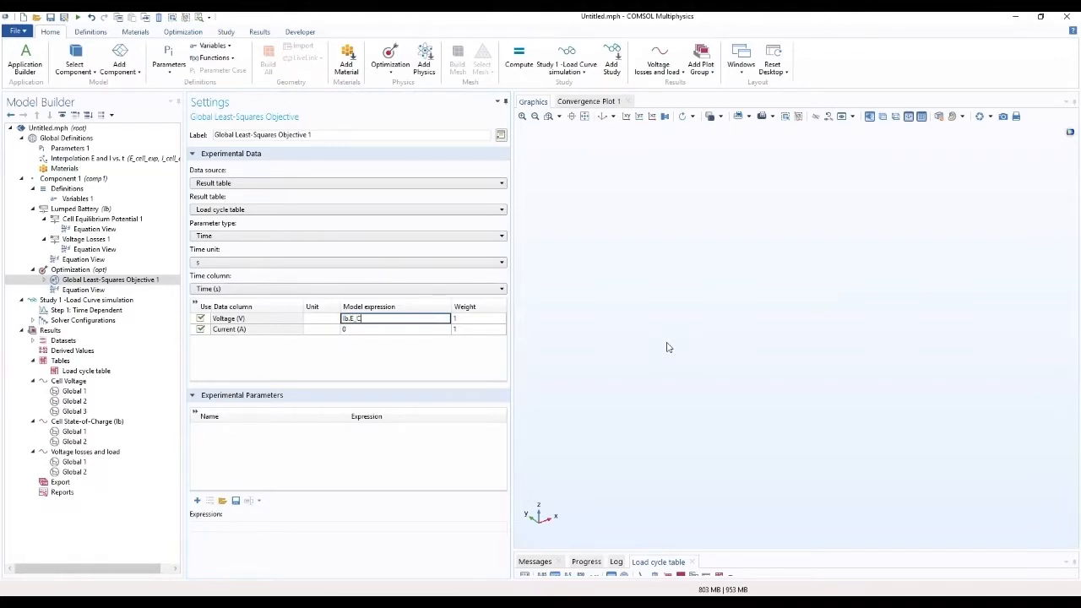
type("lb.E_cell")
left_click(419, 329)
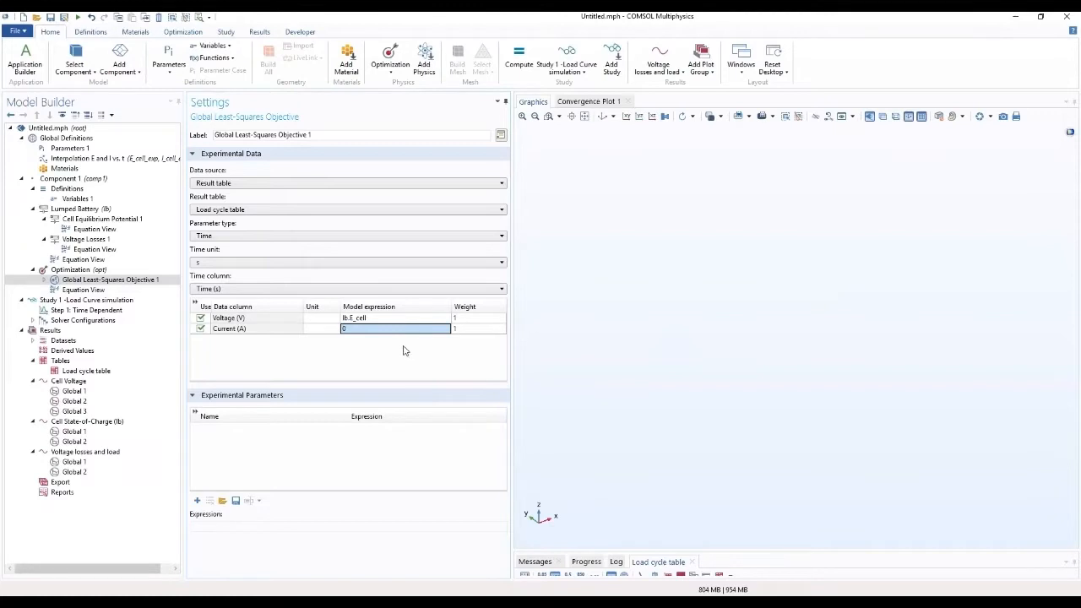
left_click(201, 330)
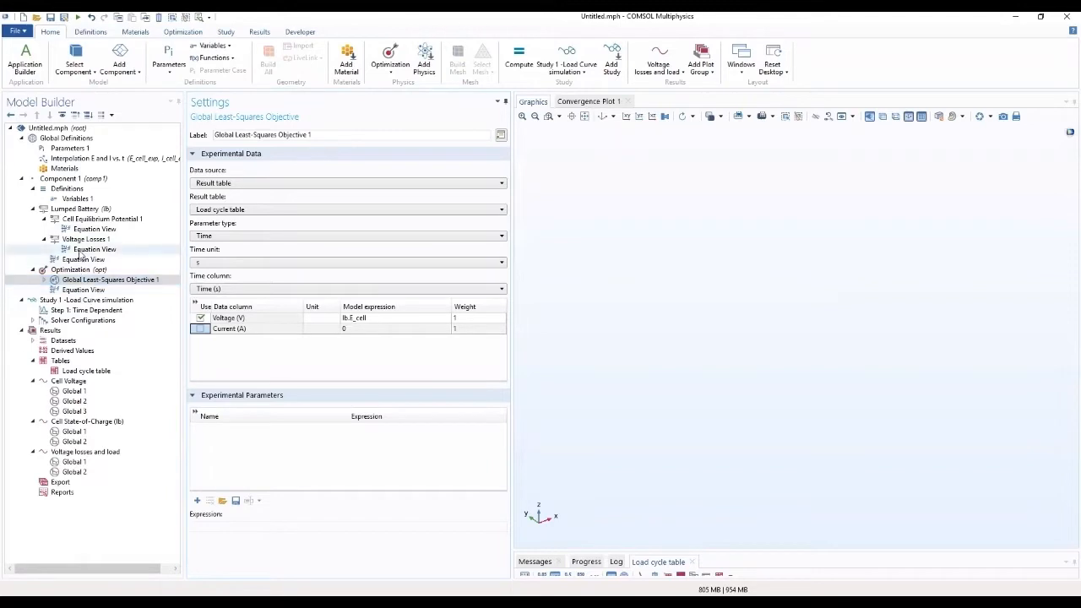
- In Voltage Losses 1, set the temperature to T and the ohmic overpotential at 1C to eta_IR_1C
left_click(85, 241)
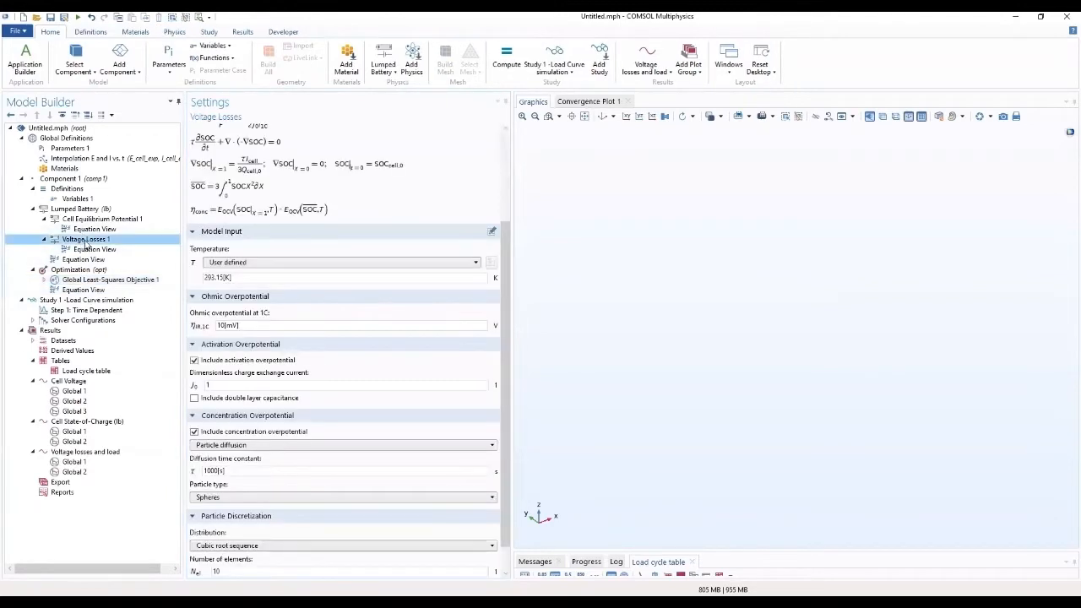
scroll(510, 292, "down", 1)
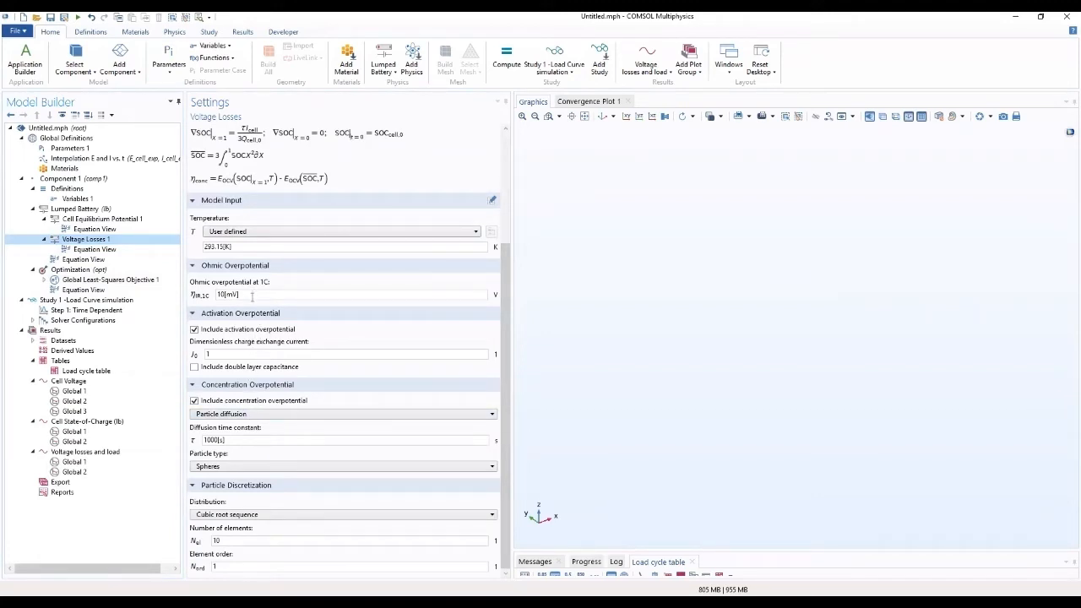
left_click(258, 246)
left_click_drag(258, 246, 166, 255)
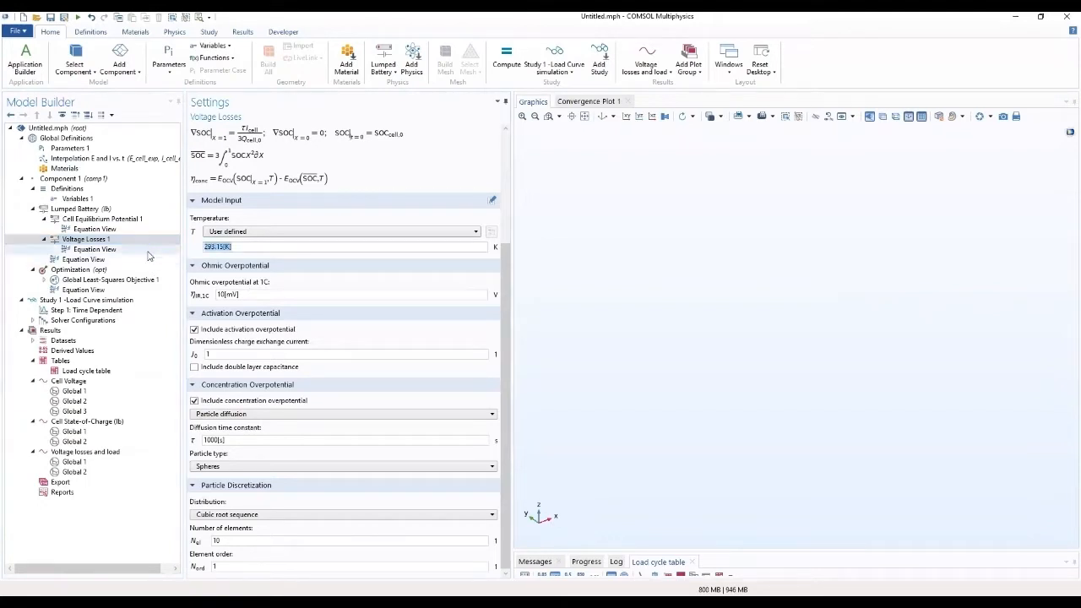
type("T")
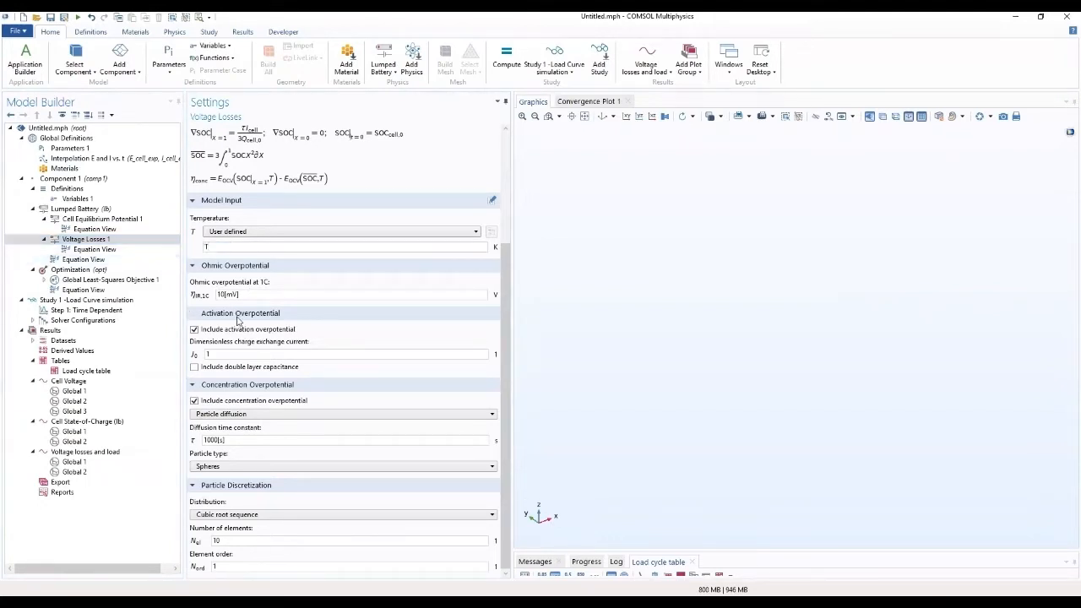
left_click_drag(272, 294, 187, 310)
type("eta_IR_1C")
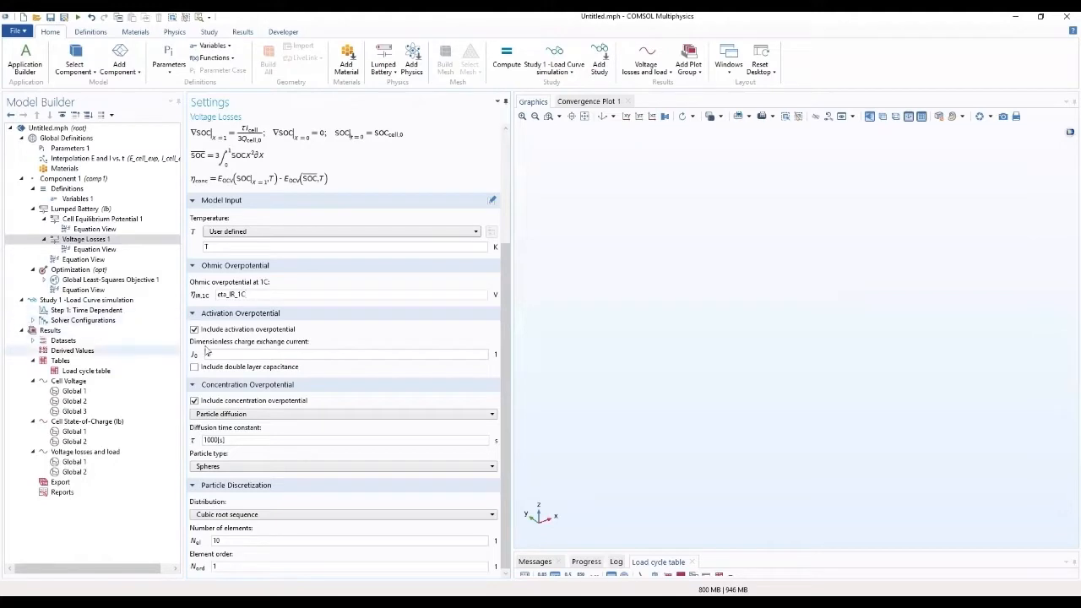
- Set the dimensionless charge exchange current of Voltage Losses 1 to J0 and the diffusion time constant to tau
left_click_drag(240, 356, 181, 359)
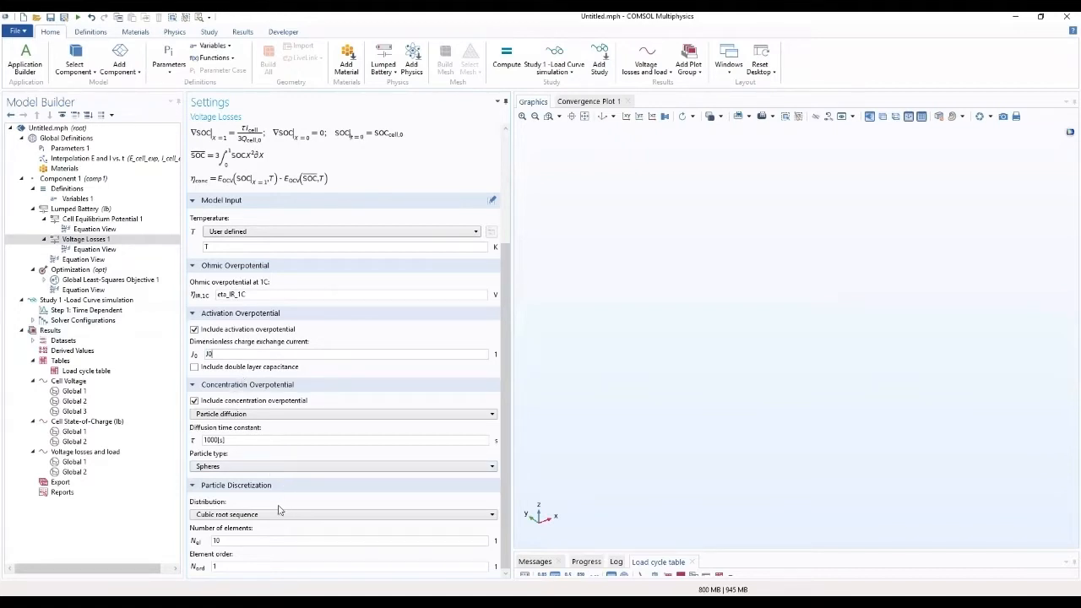
left_click_drag(242, 440, 166, 453)
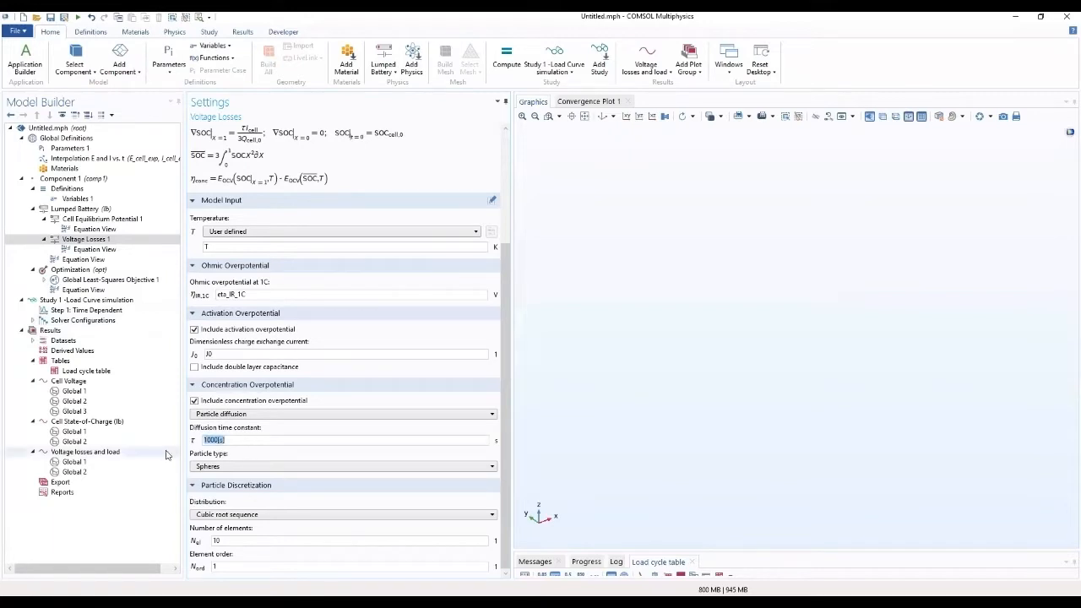
type("1")
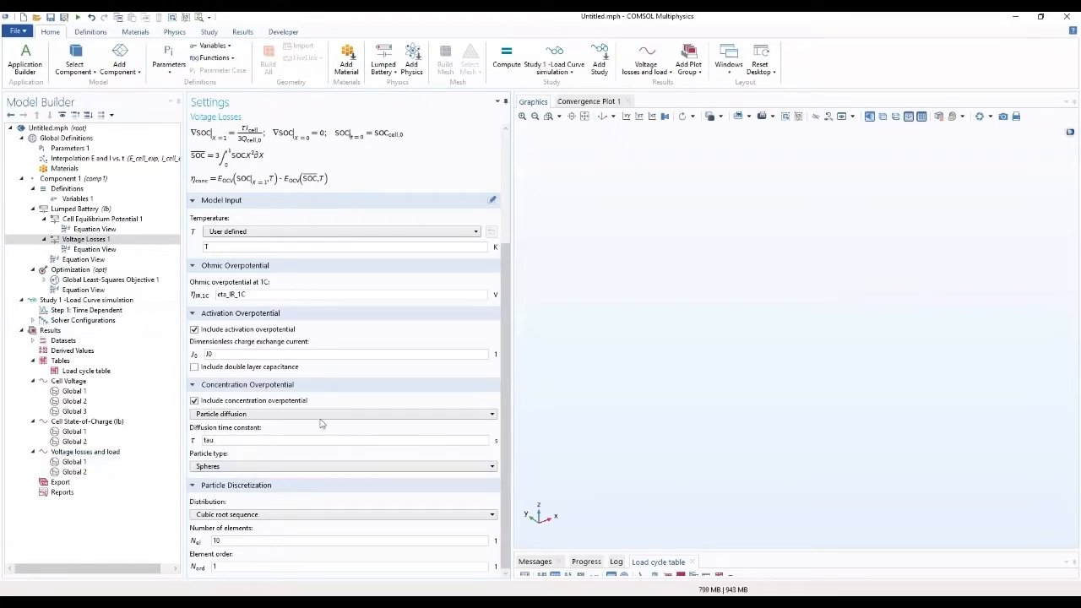
- Add a new Time Dependent study to the model
left_click(62, 130)
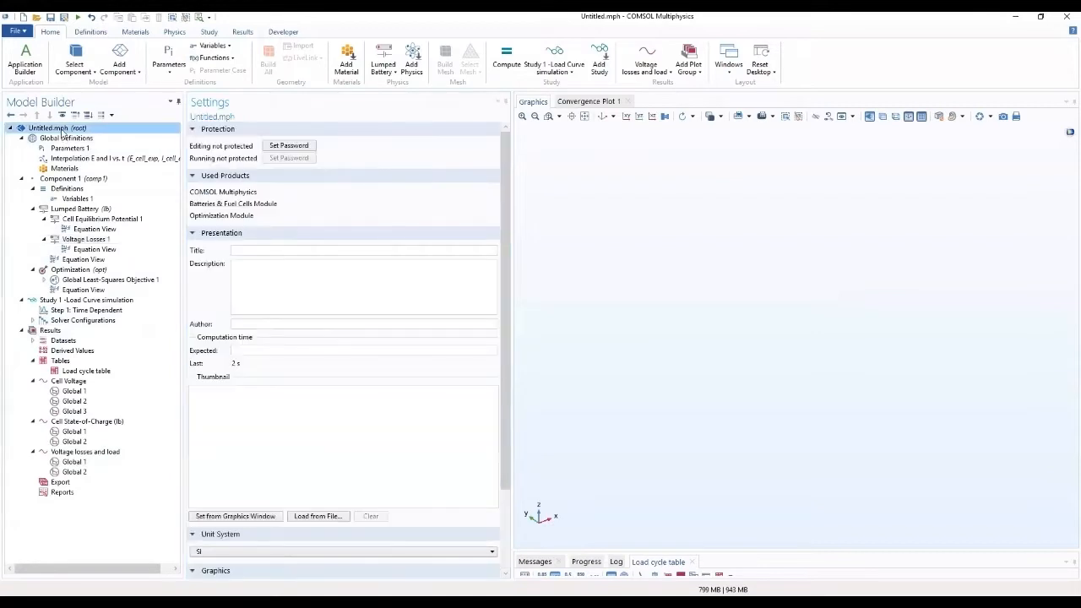
right_click(64, 131)
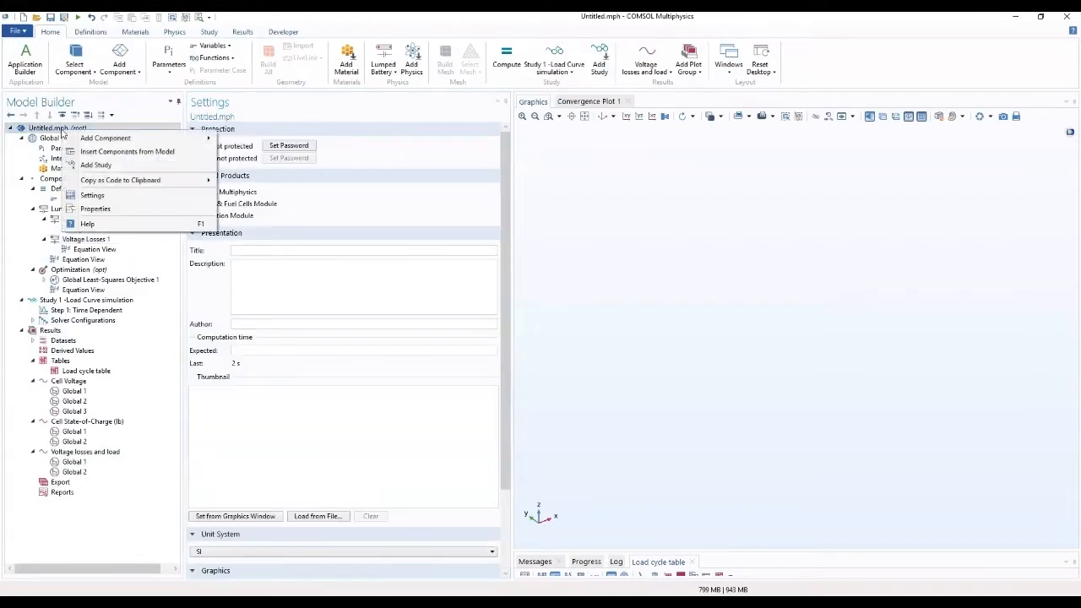
left_click(98, 166)
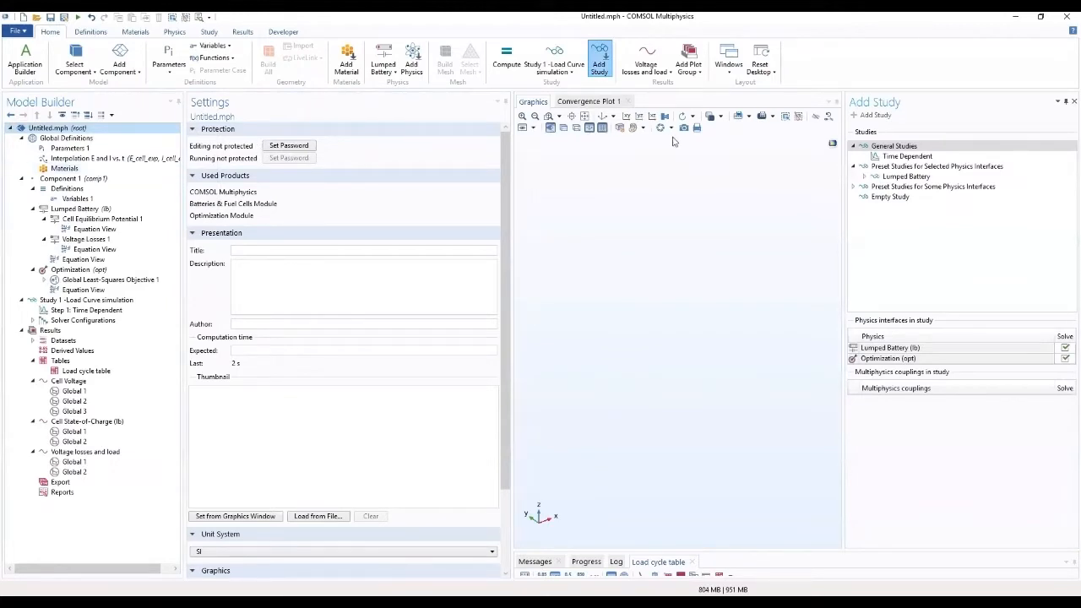
double_click(889, 157)
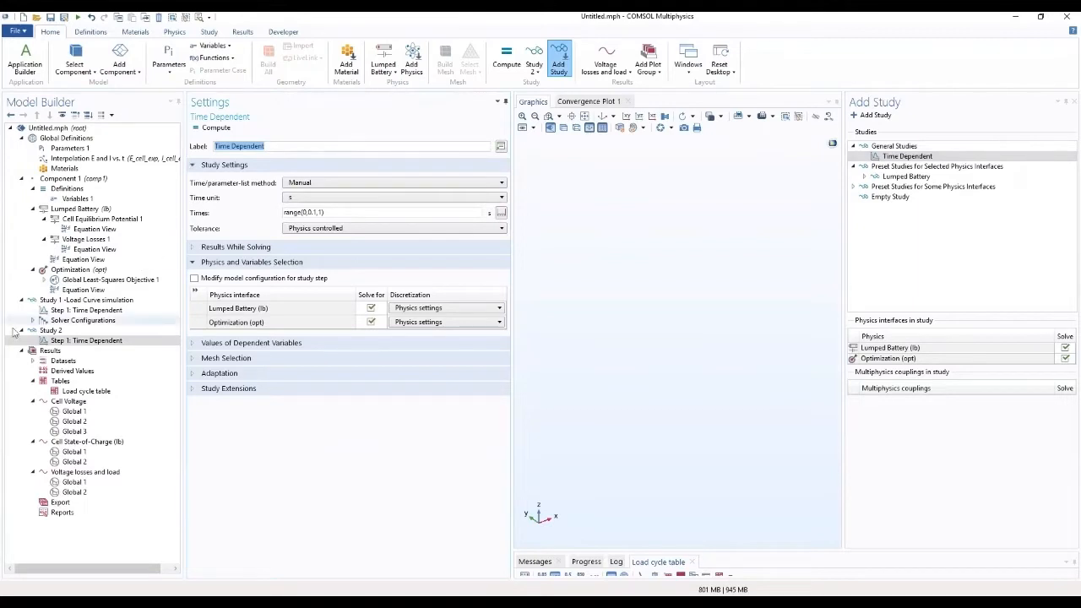
- Label the new study "Study 2- Parameter Estimation" and turn off its default plot generation
left_click(51, 330)
left_click(310, 146)
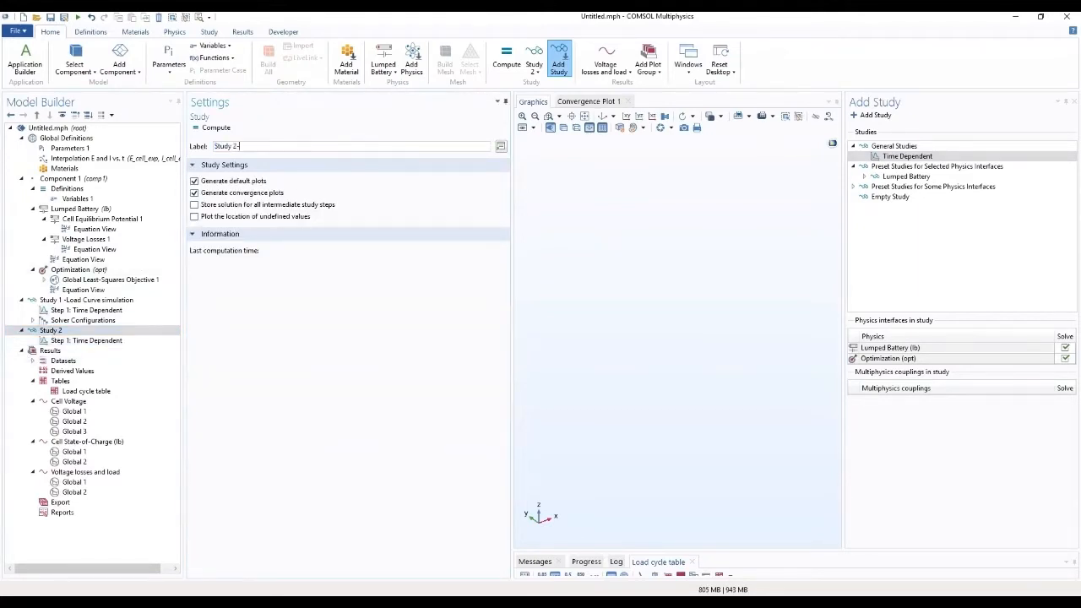
type("- Parameter Estimation")
left_click(194, 181)
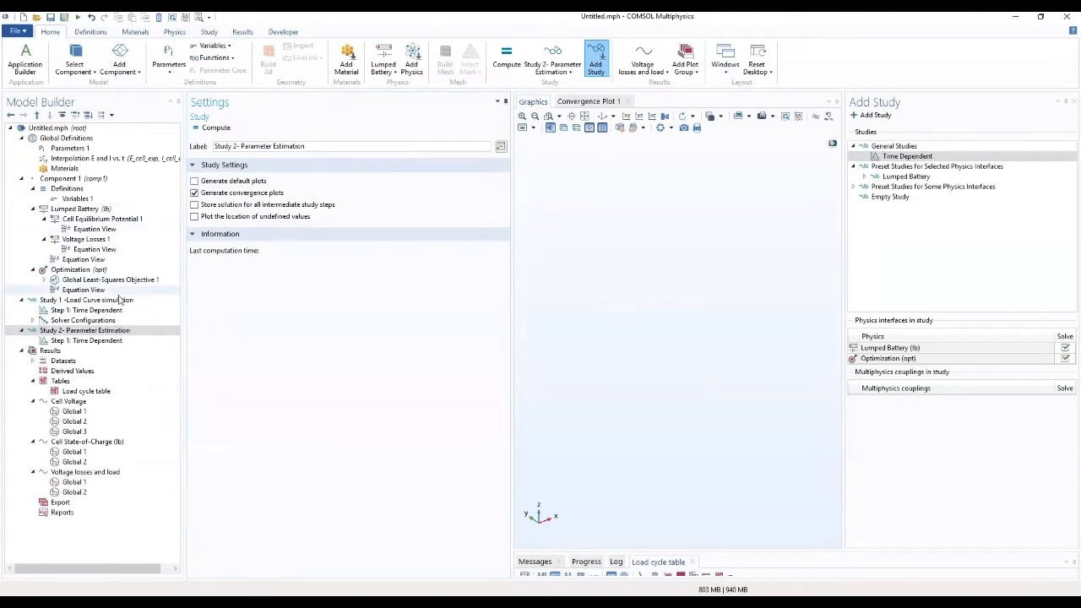
- Add an Optimization step to the parameter estimation study, using the Levenberg-Marquardt method and least-squares times from the least-squares objective
right_click(114, 333)
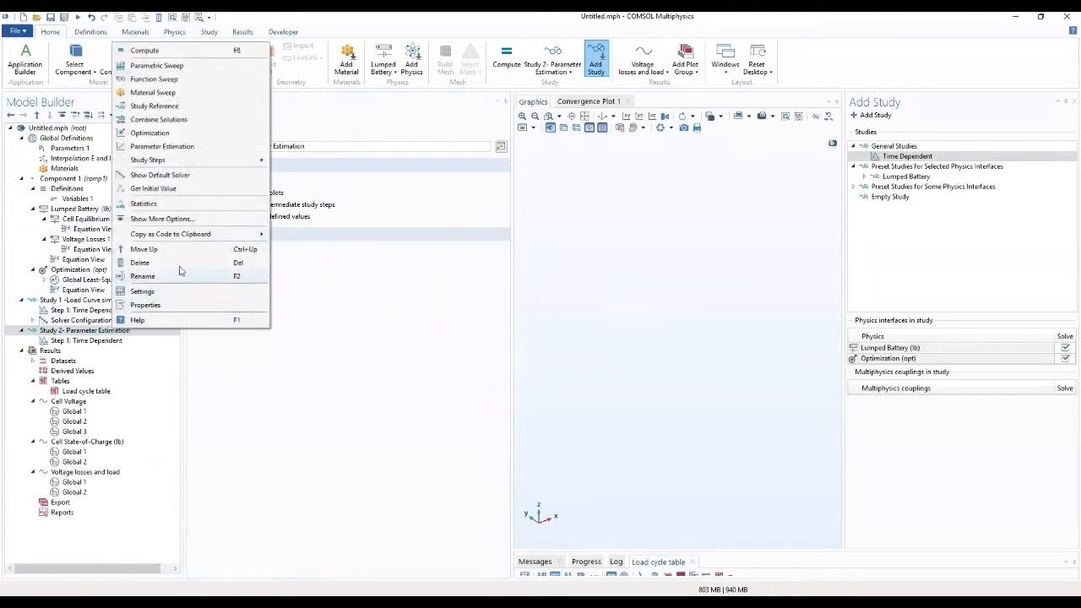
left_click(150, 134)
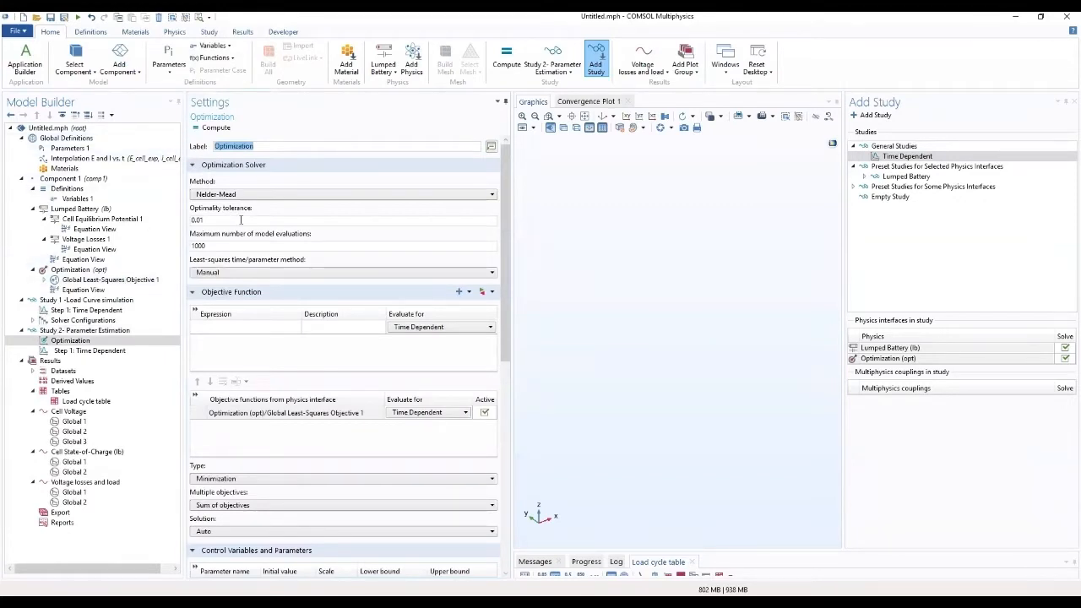
left_click(300, 195)
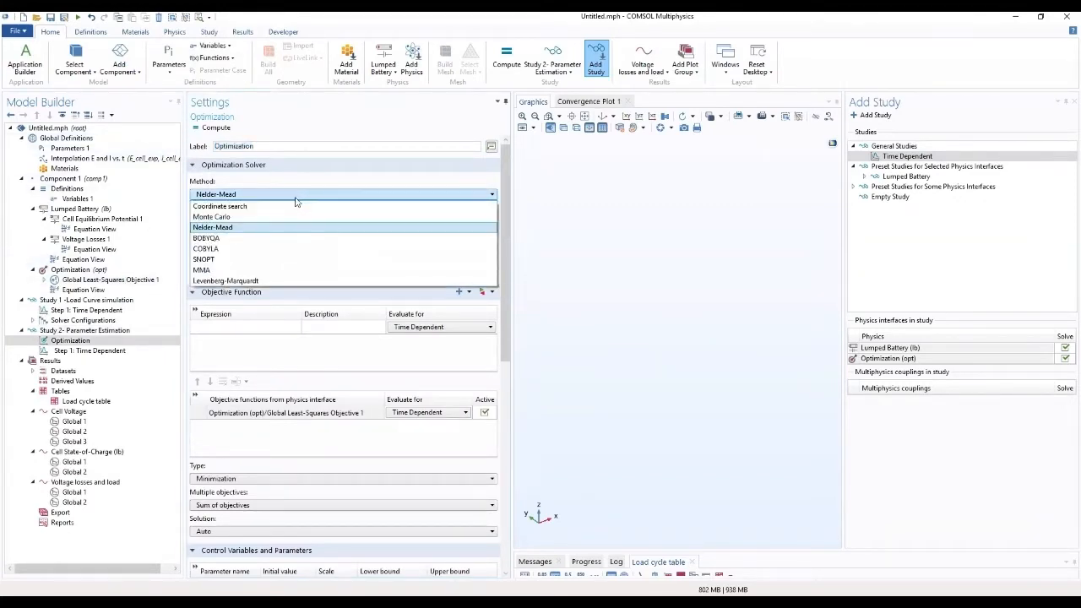
left_click(260, 282)
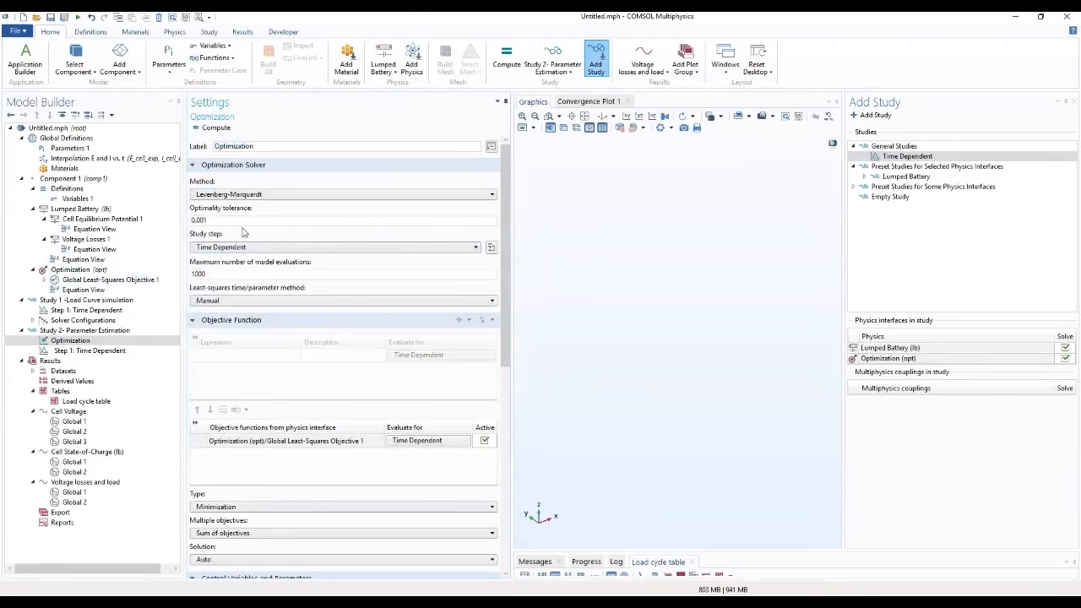
left_click(253, 301)
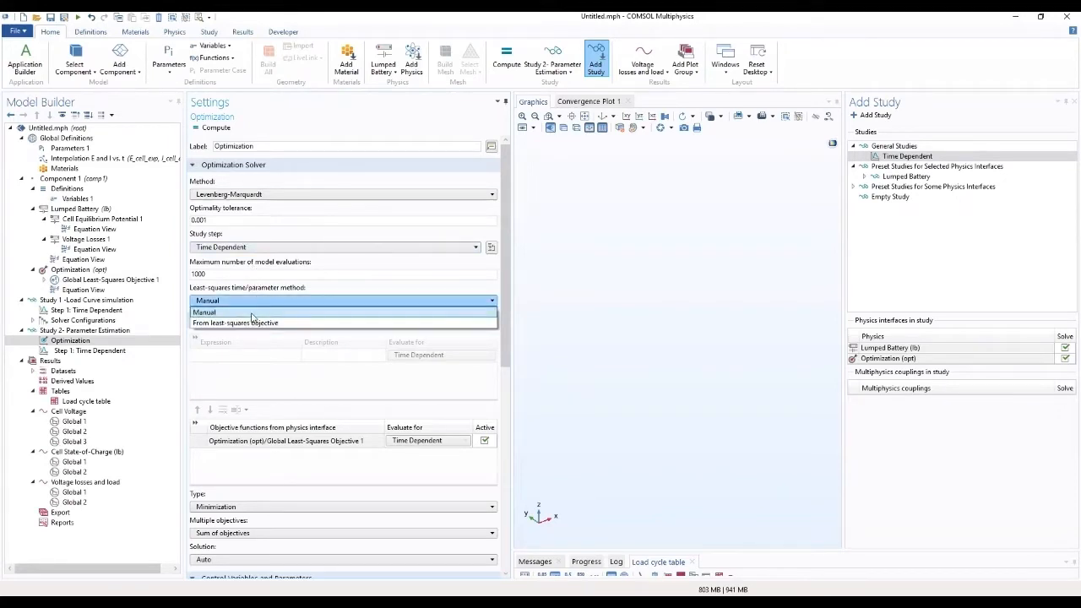
left_click(251, 325)
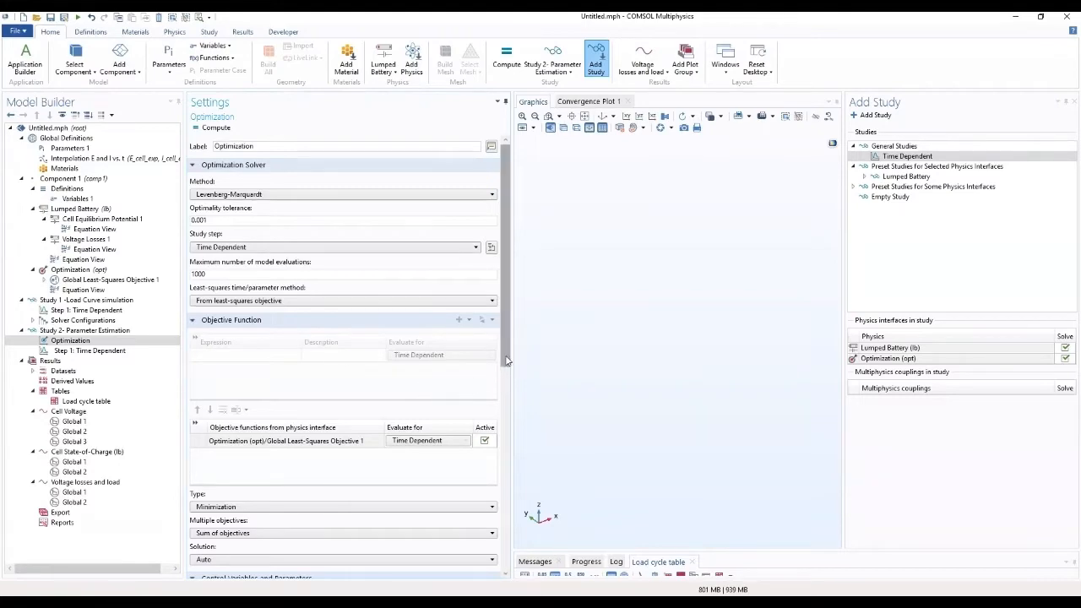
- Add eta_IR_1C, invJ0 and tau as control parameters of the Optimization study step
left_click_drag(506, 344, 507, 346)
left_click_drag(501, 454, 501, 484)
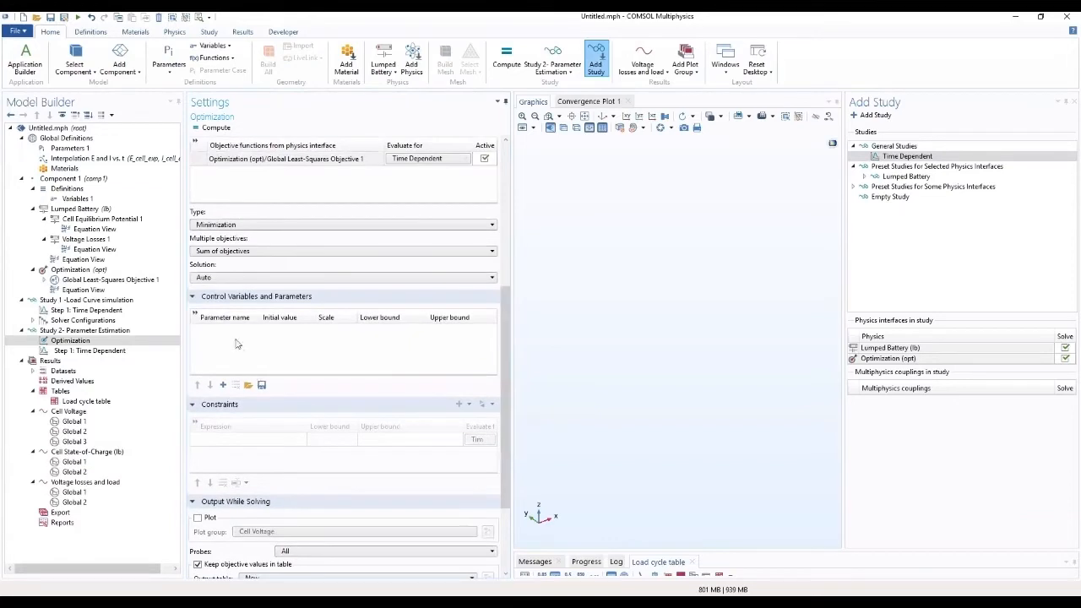
left_click(223, 384)
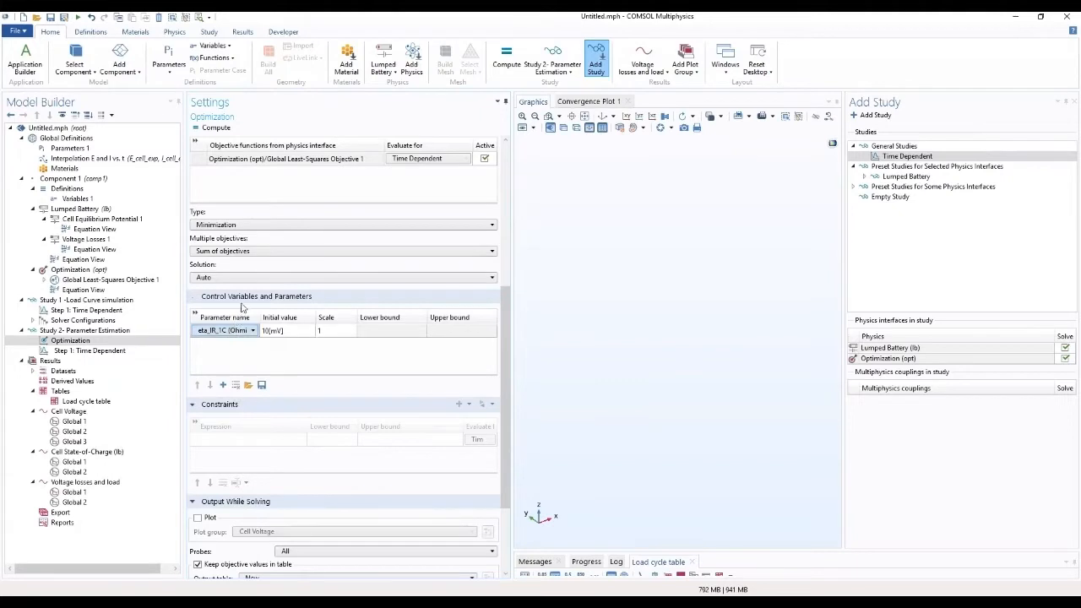
scroll(247, 285, "up", 1)
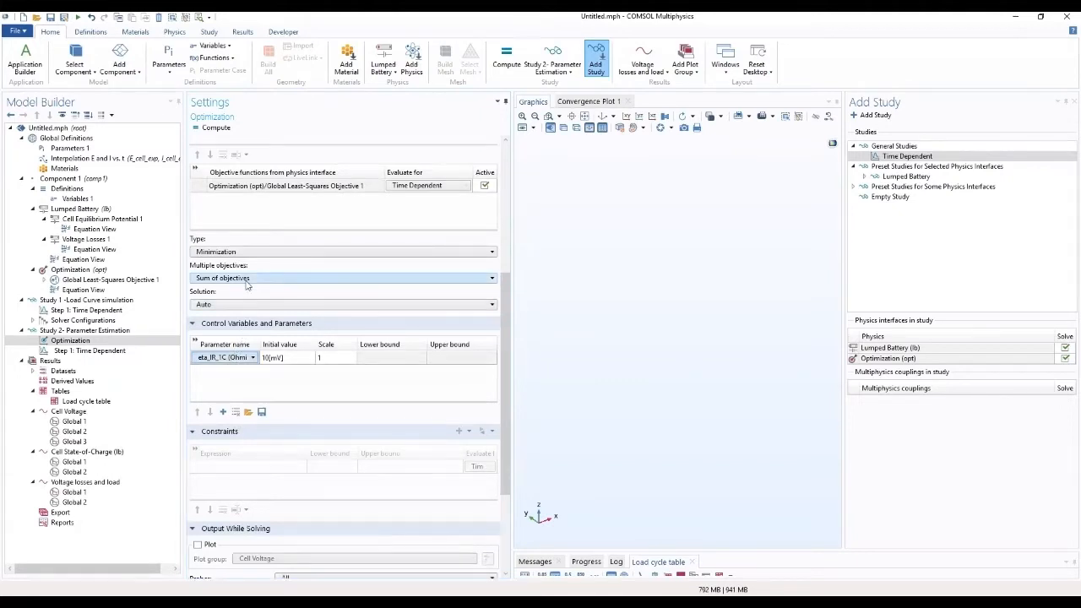
left_click(251, 357)
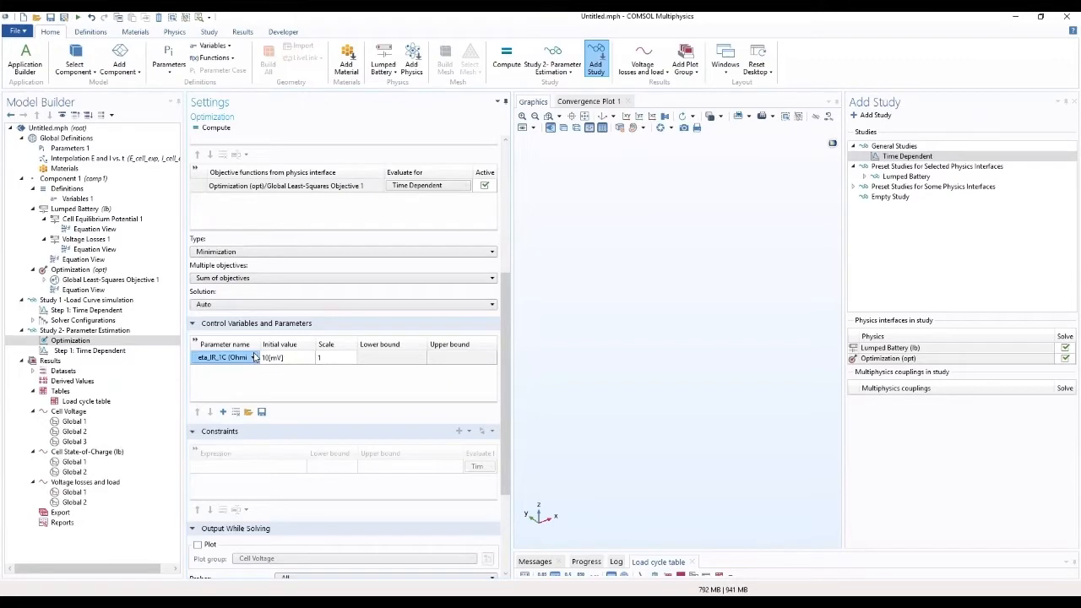
left_click(222, 413)
left_click(222, 412)
left_click(222, 412)
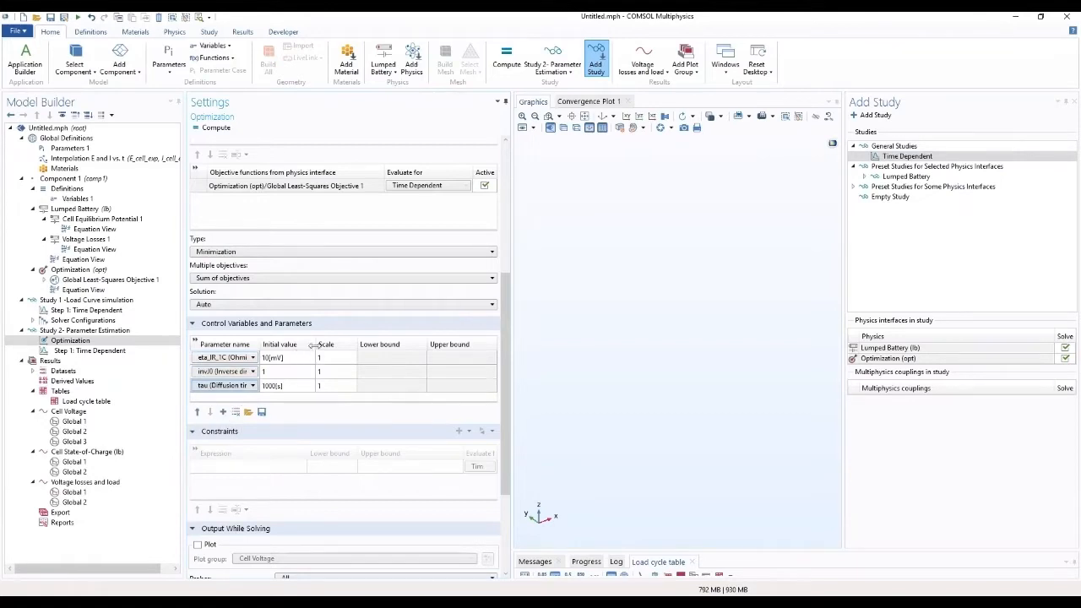
- Set the control parameter scales to 0.01 for eta_IR_1C and 1000 for tau
left_click_drag(312, 345, 325, 344)
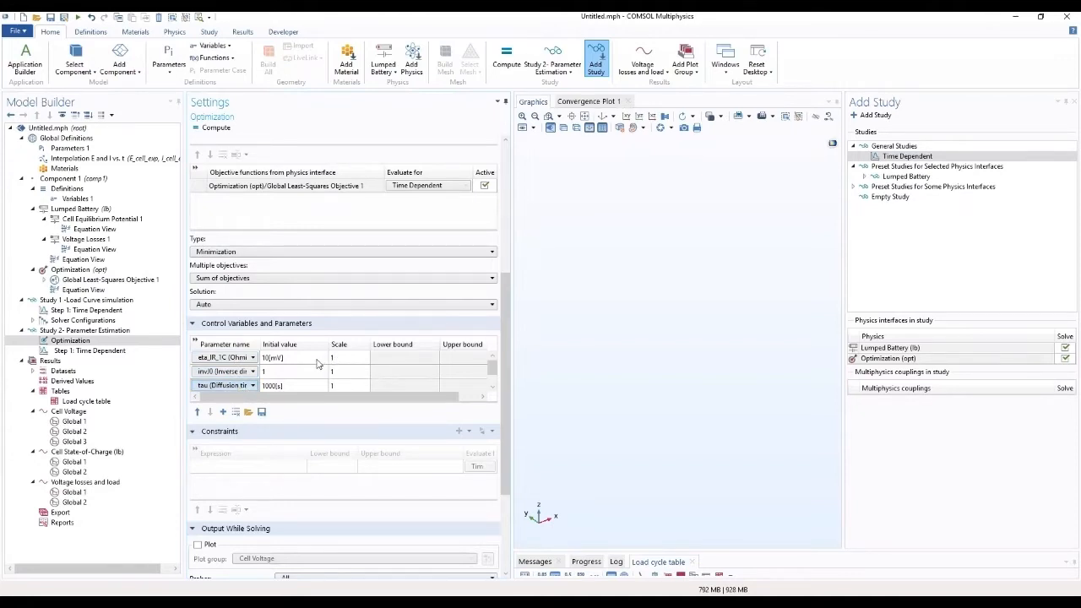
left_click(351, 356)
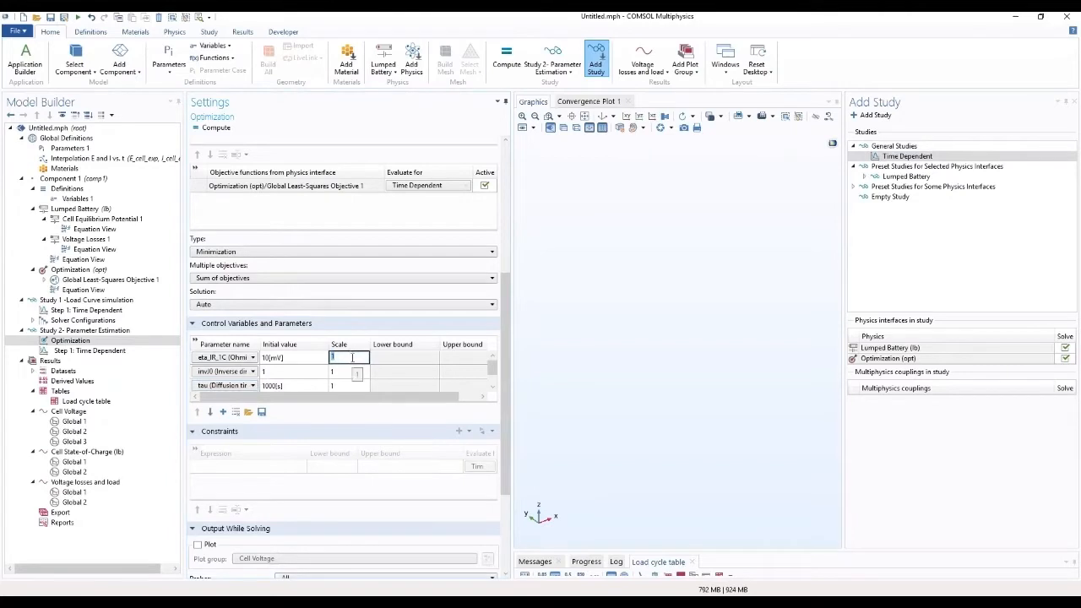
type("0.01")
left_click(347, 385)
left_click(345, 371)
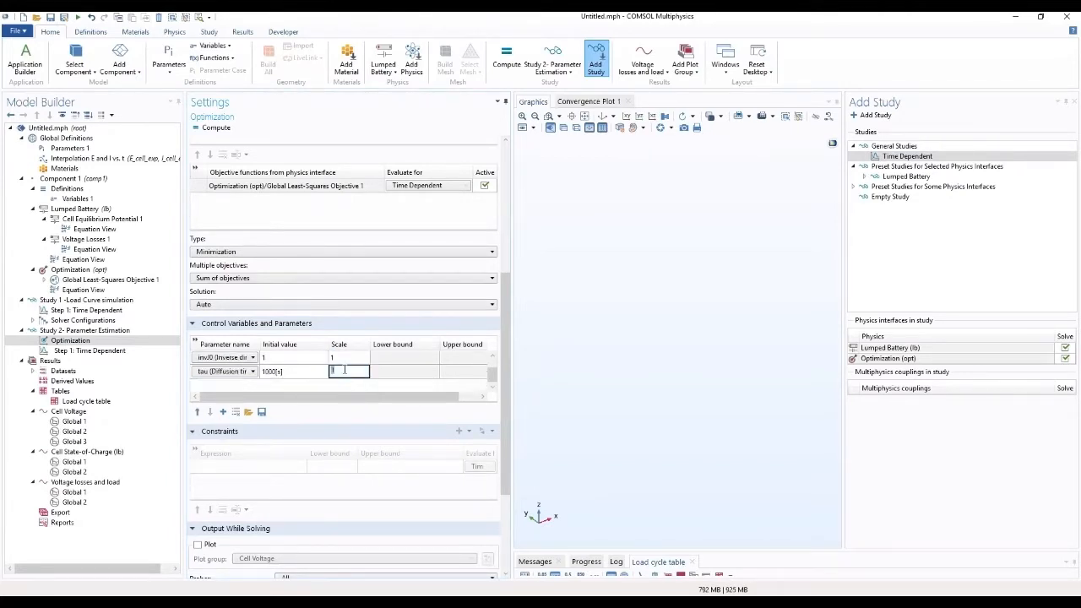
type("1000")
key("Return")
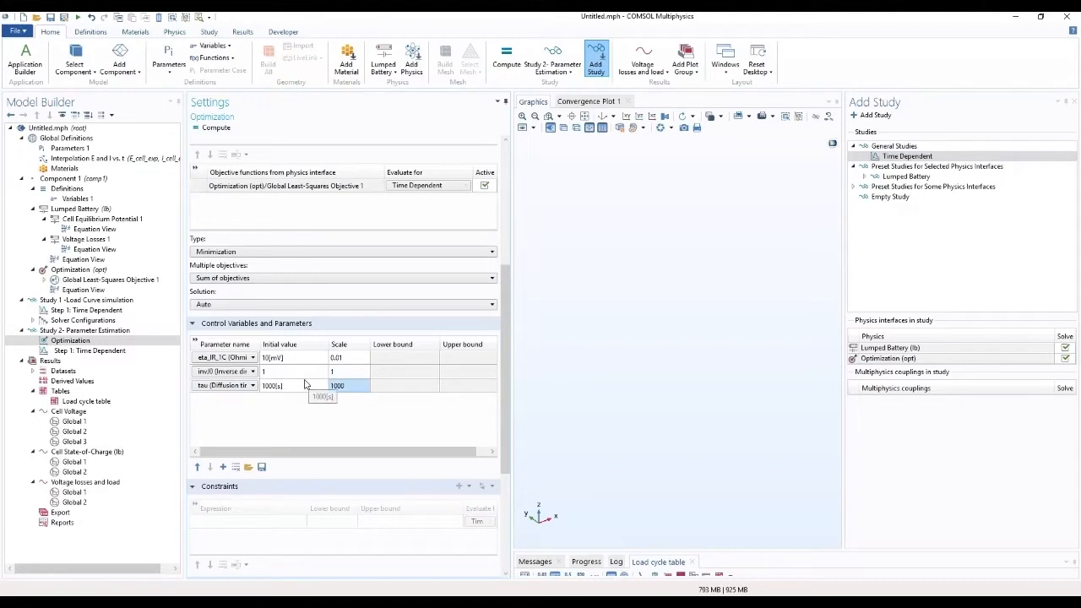
- Add a global variable probe to the component definitions with the expression eta_IR_1C
left_click(69, 189)
right_click(68, 190)
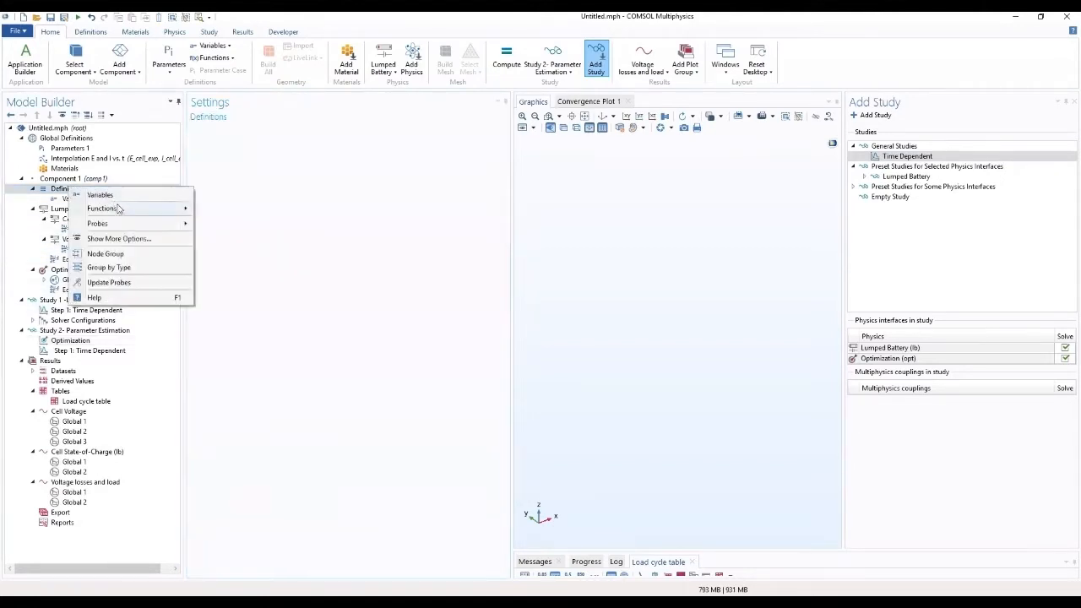
mouse_move(131, 225)
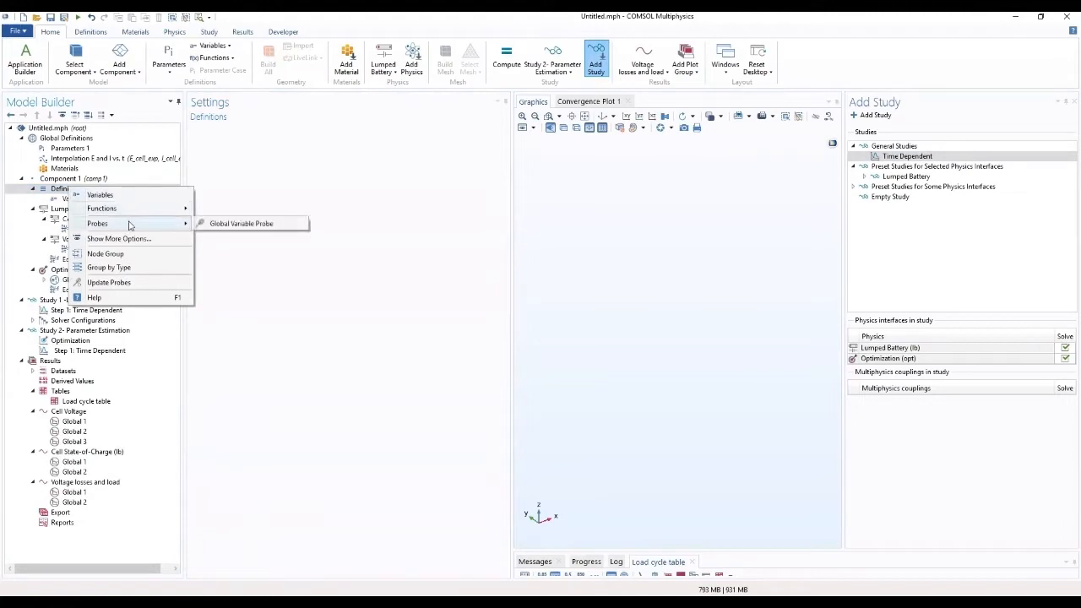
left_click(242, 225)
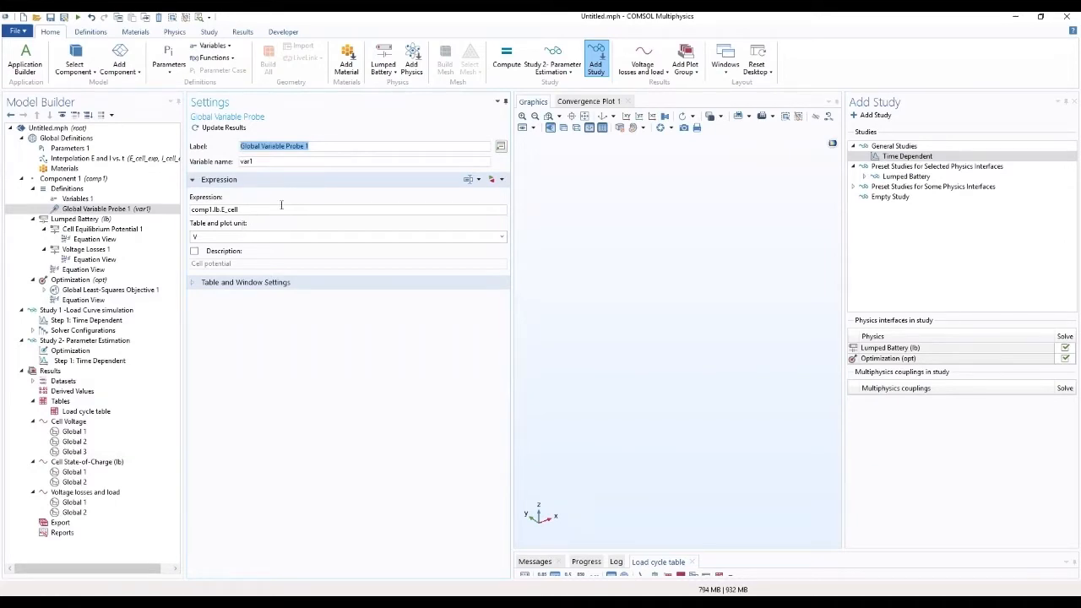
left_click_drag(281, 210, 175, 223)
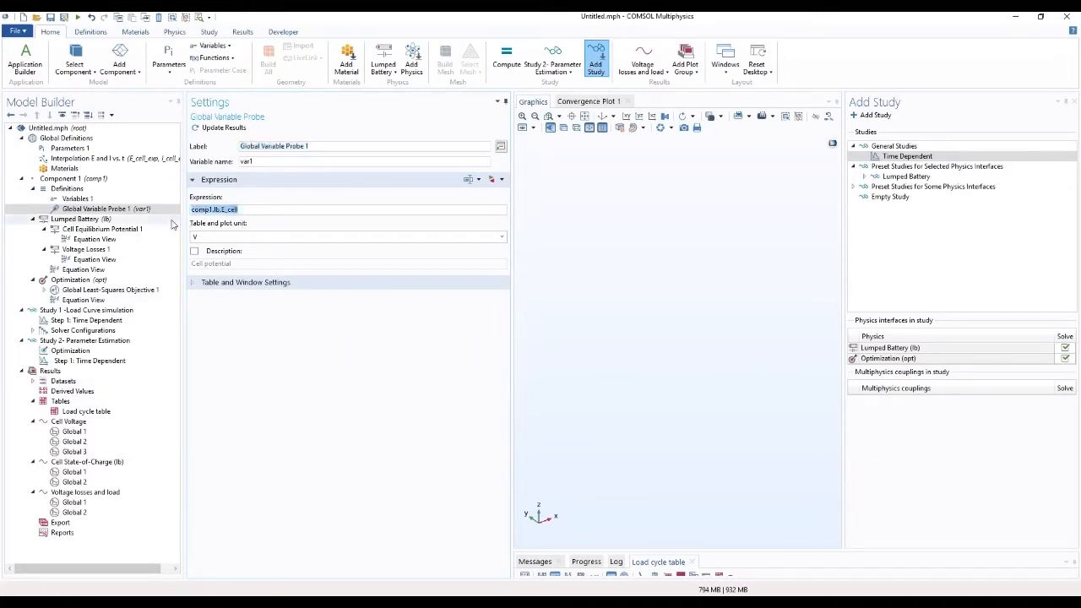
type("eta_IR_")
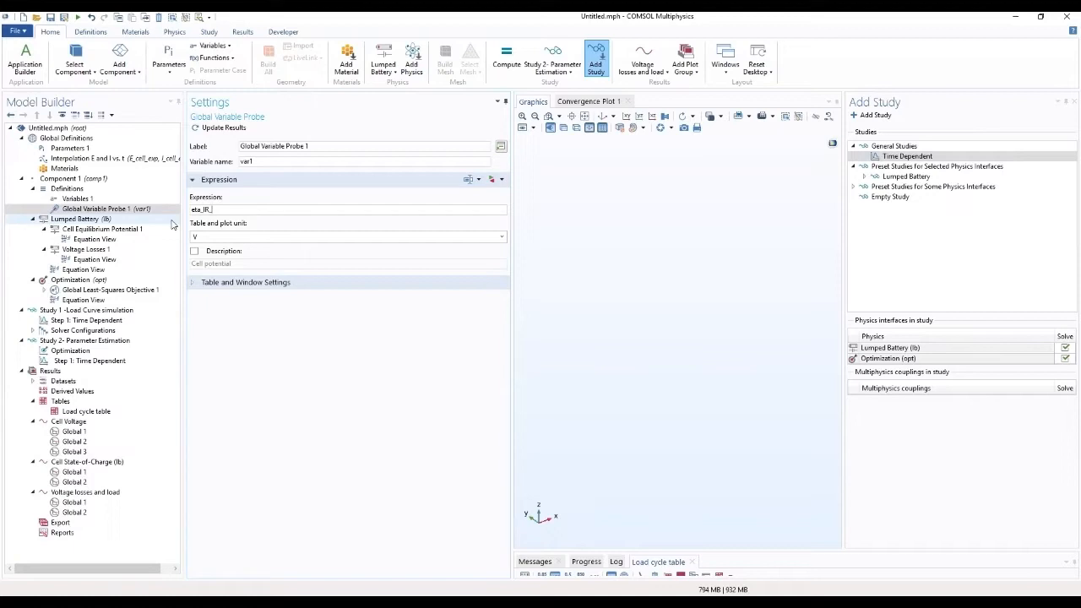
type("IC")
left_click(318, 340)
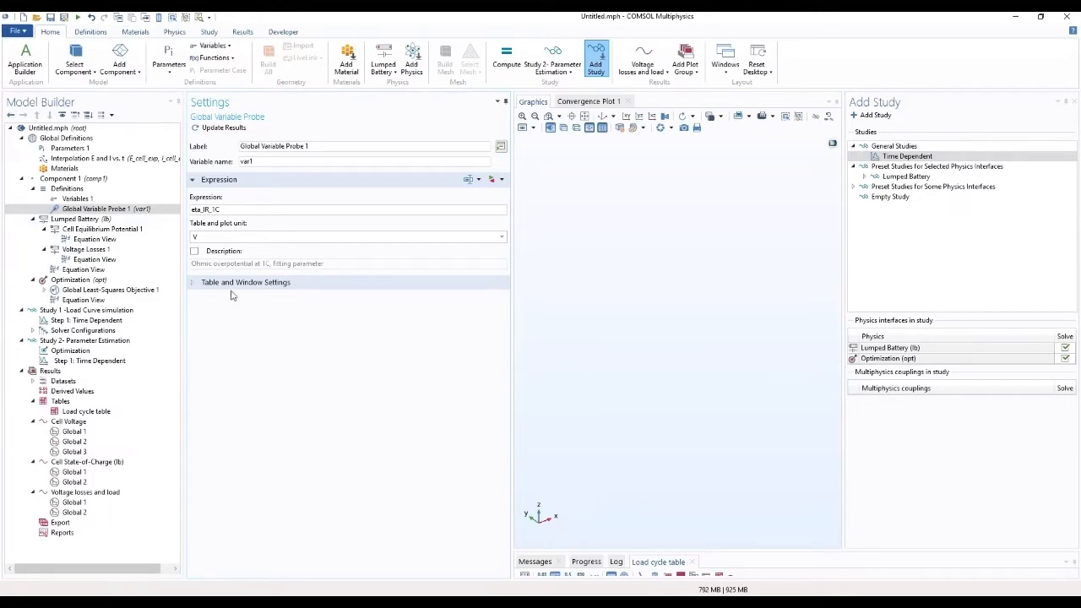
- Duplicate the eta_IR_1C probe and set the copy's expression to invJ0
right_click(100, 211)
left_click(126, 248)
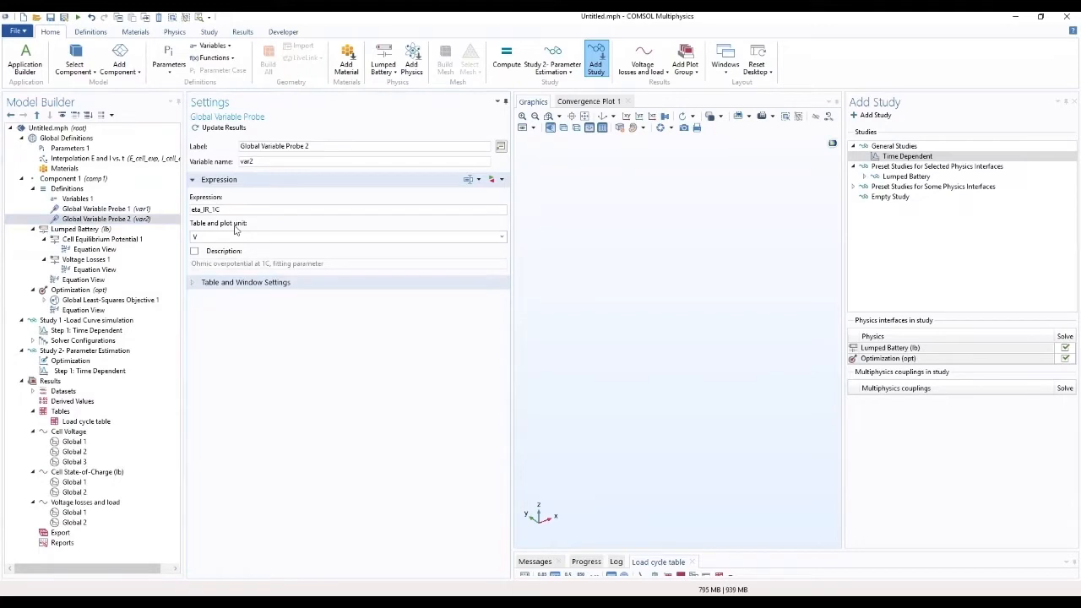
key("BackSpace")
key("BackSpace")
key("BackSpace")
key("BackSpace")
key("BackSpace")
key("BackSpace")
key("BackSpace")
key("BackSpace")
key("BackSpace")
type("inv")
type("(")
type("0")
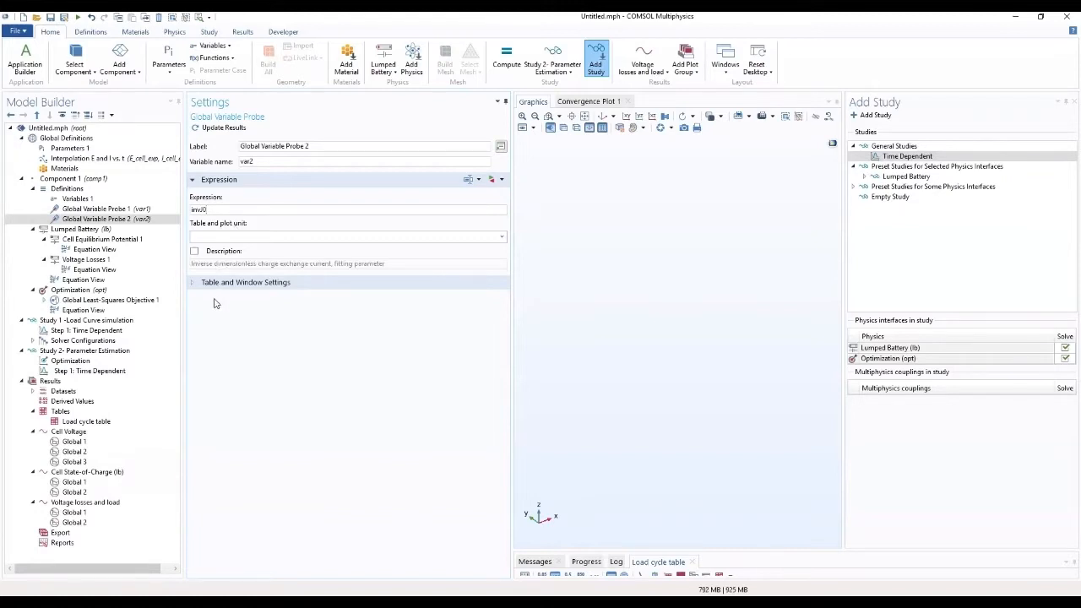
- Duplicate the invJ0 probe and set the copy's expression to tau
right_click(126, 220)
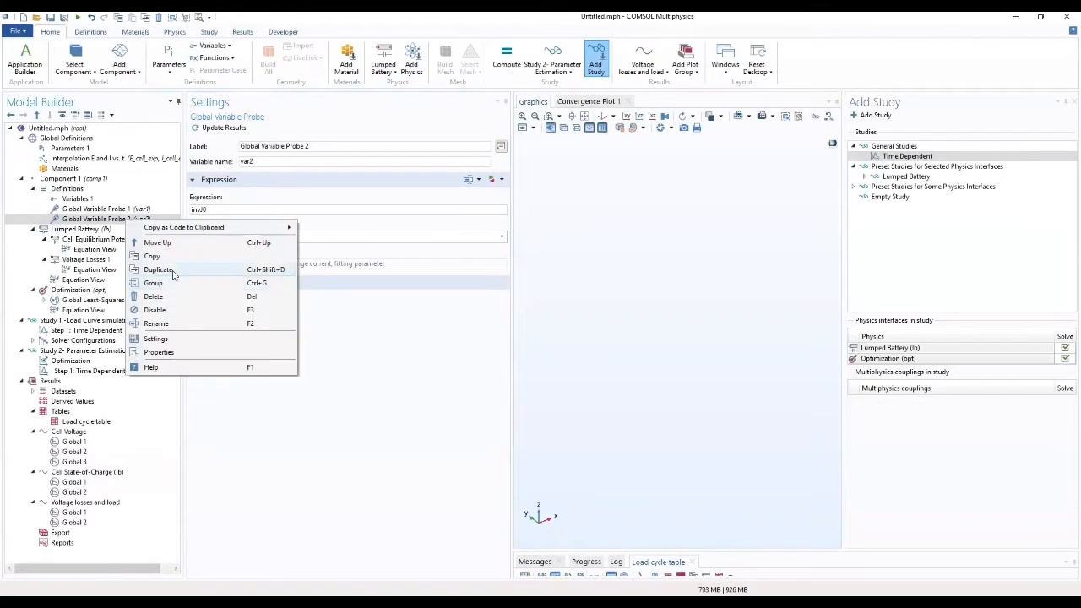
left_click(173, 269)
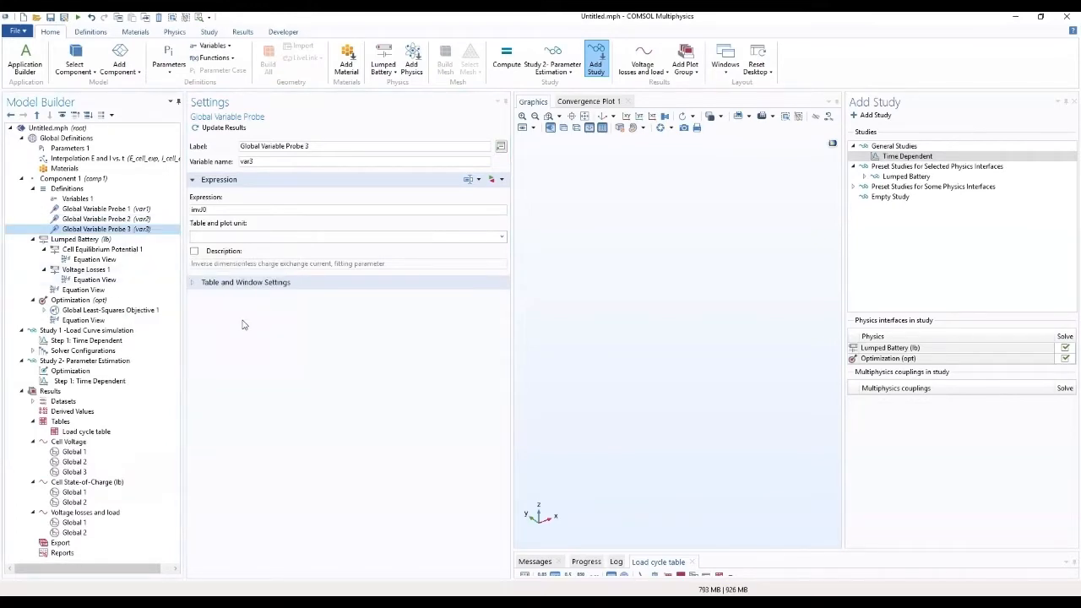
double_click(315, 209)
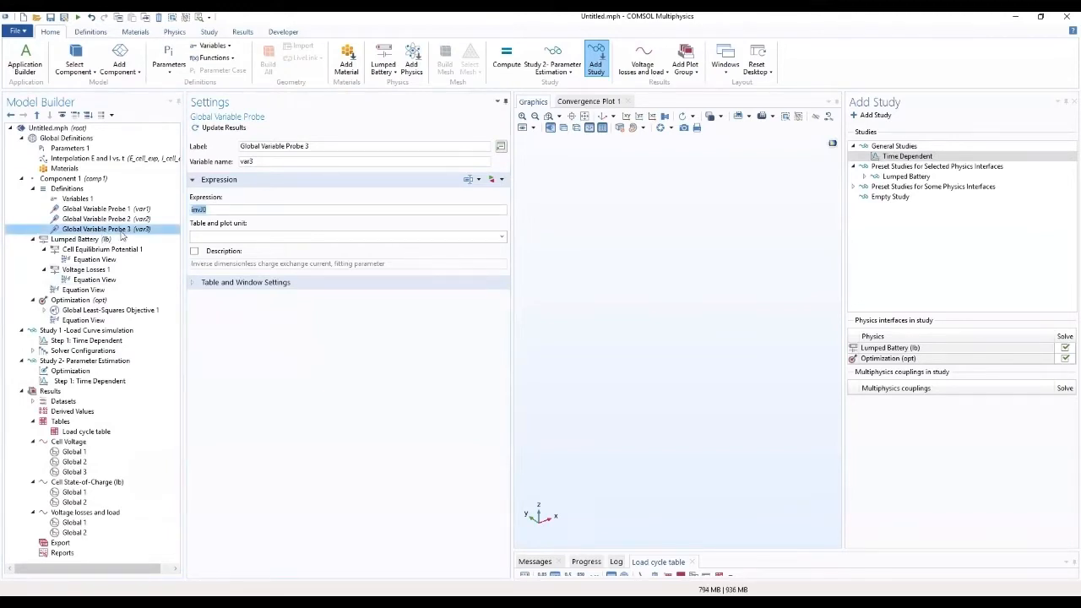
type("tau")
left_click(223, 332)
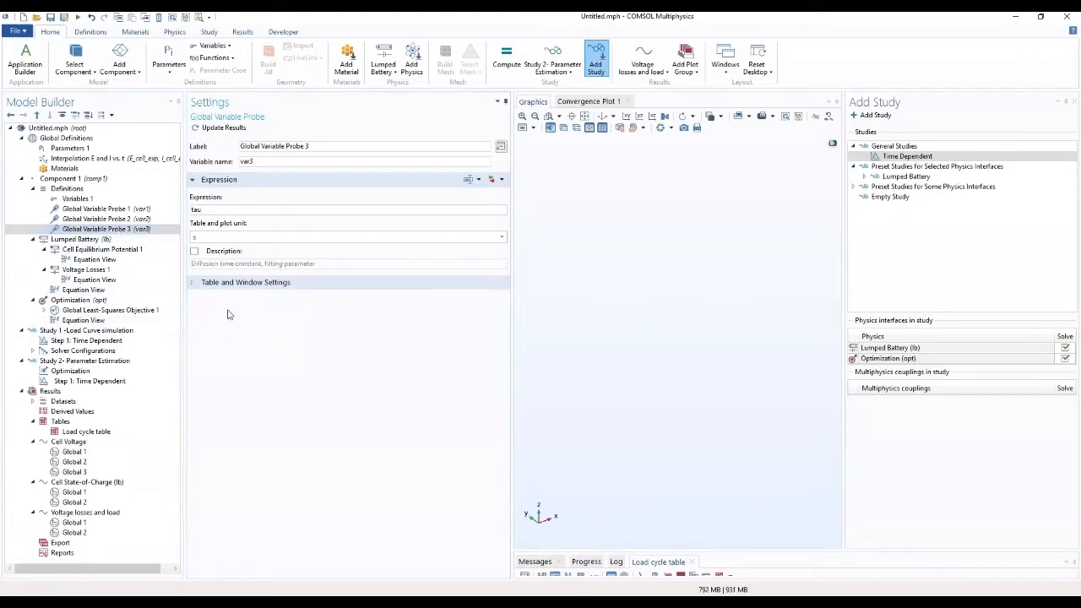
- Try to compute the Study 2- Parameter Estimation study
left_click(109, 363)
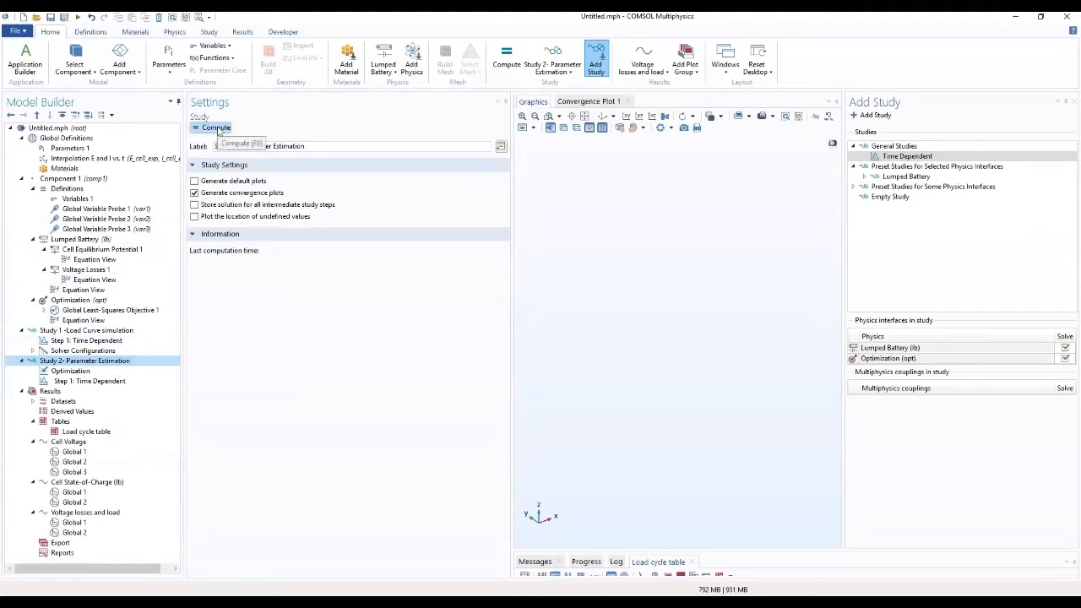
left_click(218, 129)
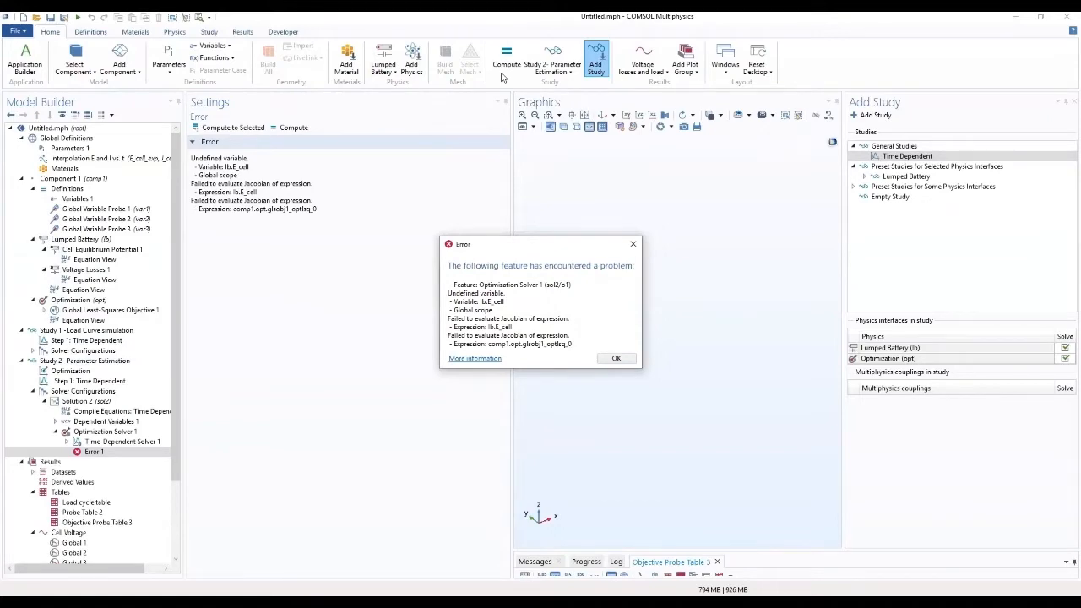
key("Return")
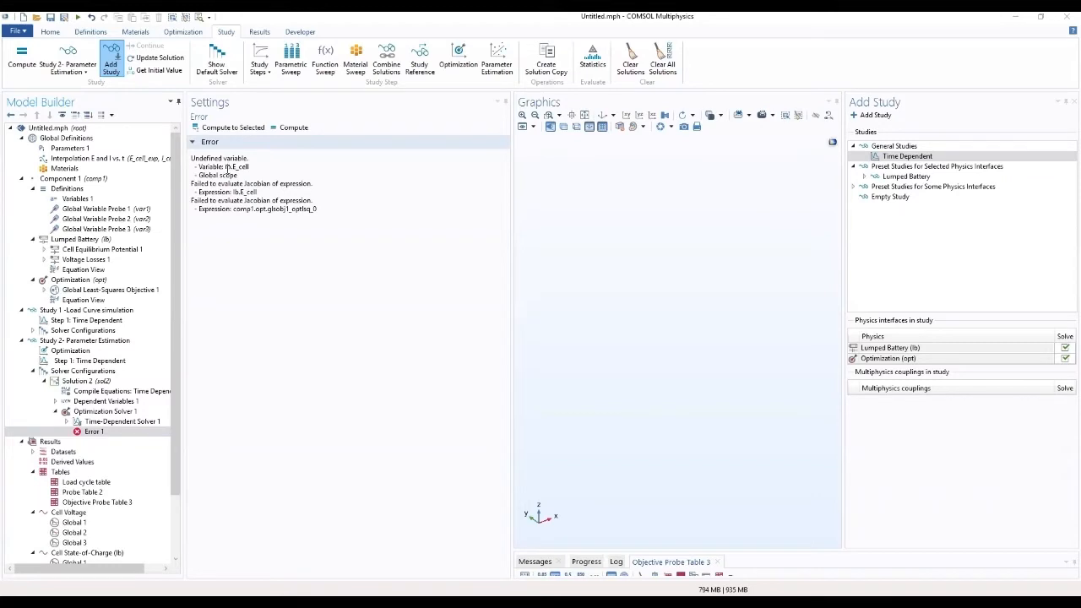
- Correct the Voltage (V) model expression in Global Least-Squares Objective 1 to lb.E_cell
left_click(125, 291)
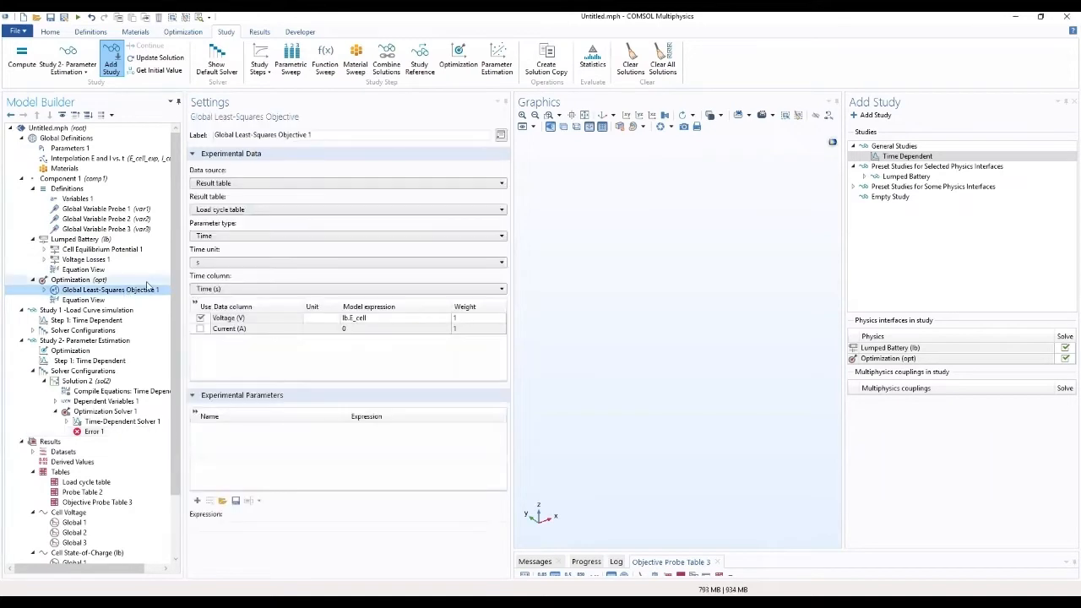
left_click(345, 321)
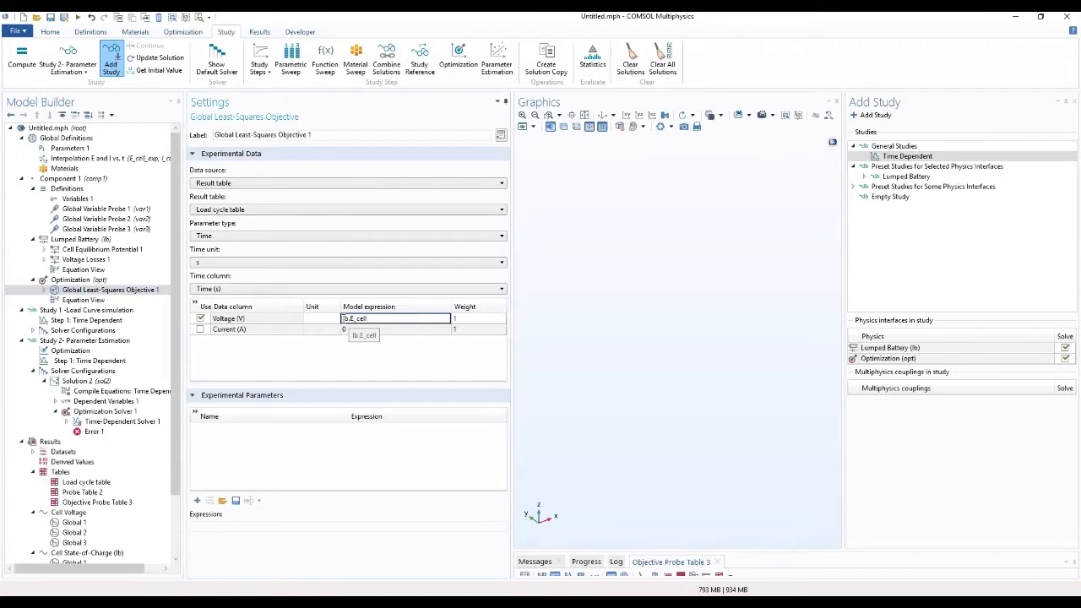
double_click(344, 319)
key("Delete")
type("lb.")
key("Right")
key("Right")
left_click(361, 353)
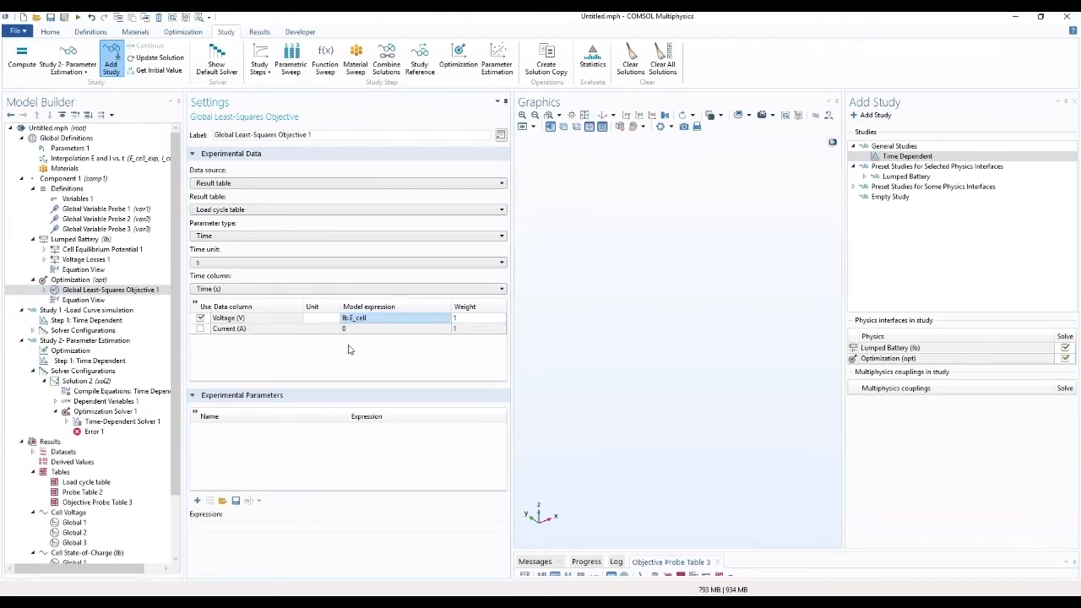
- Recompute the parameter estimation study and check its convergence plot and probe plot
left_click(22, 60)
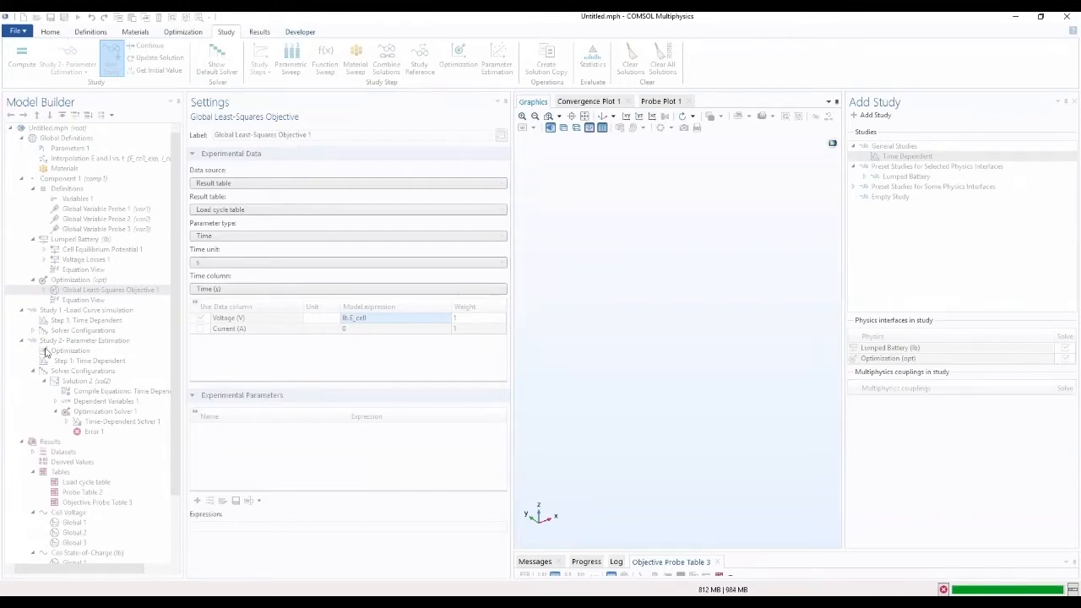
left_click(596, 102)
left_click(659, 102)
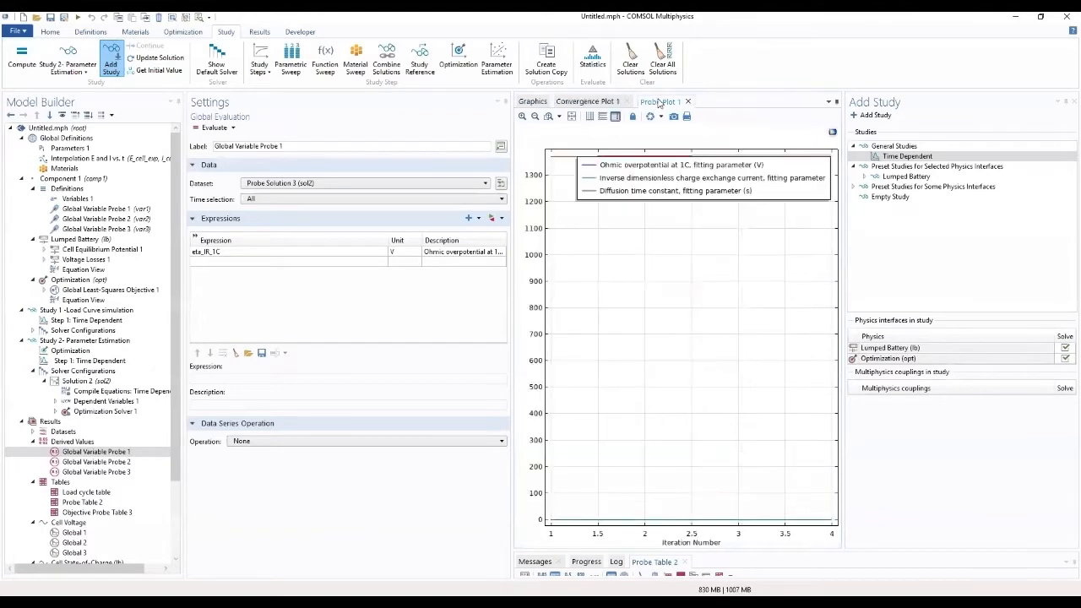
left_click(603, 103)
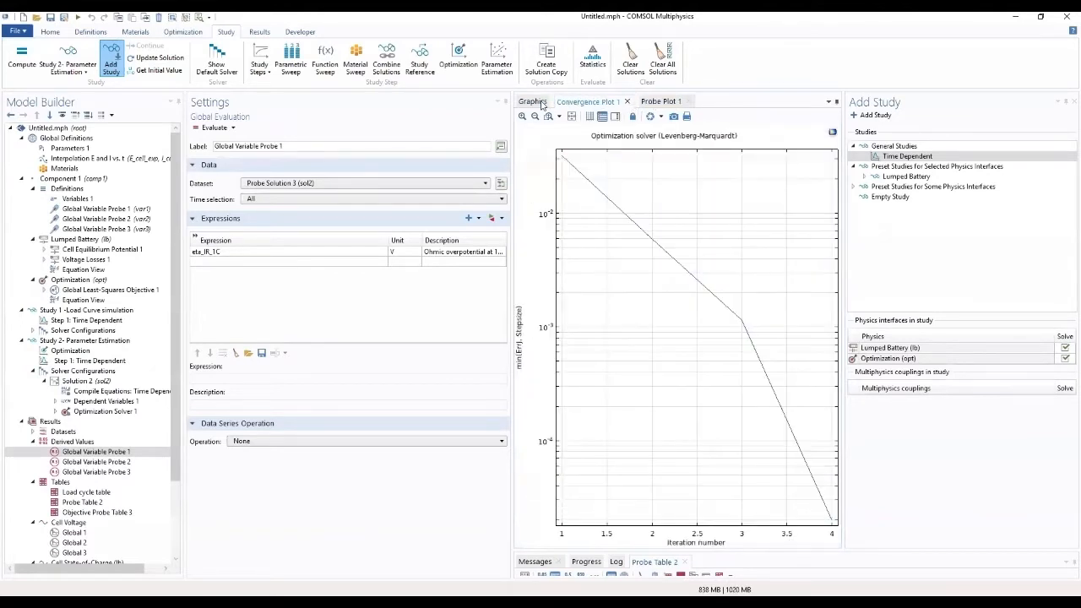
left_click(530, 101)
left_click(592, 101)
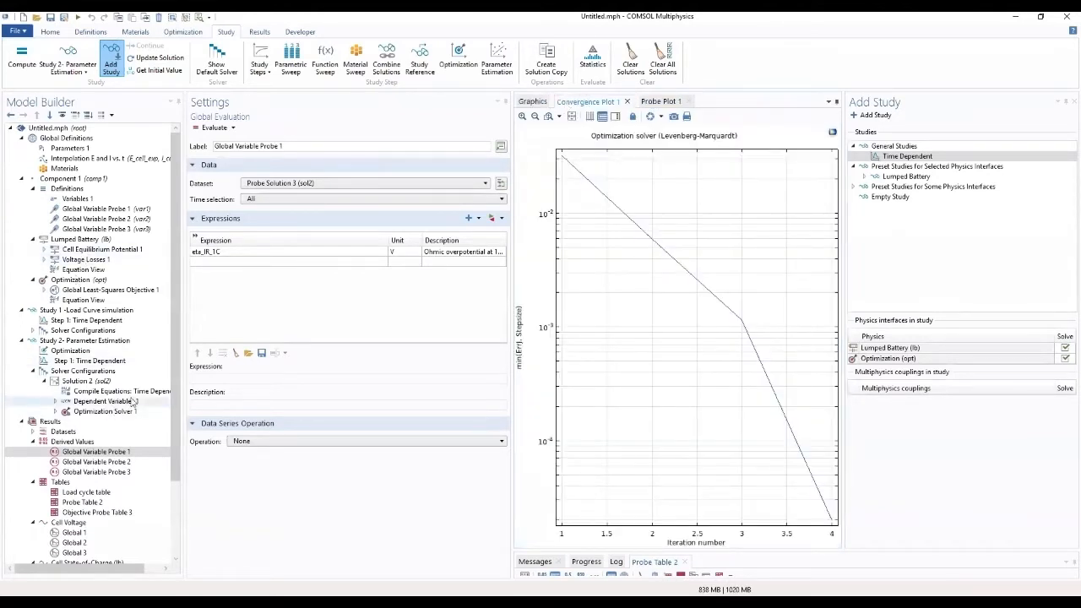
- Set the Cell Voltage plot group's dataset to Study 2- Parameter Estimation/Solution 2 (sol2) and replot it
scroll(170, 377, "down", 3)
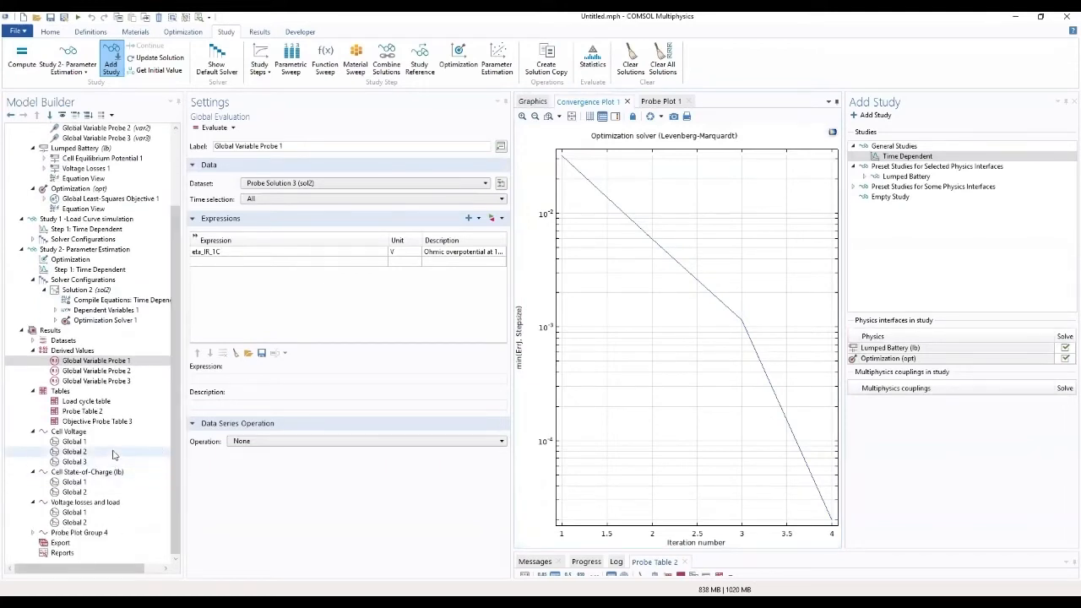
left_click(76, 432)
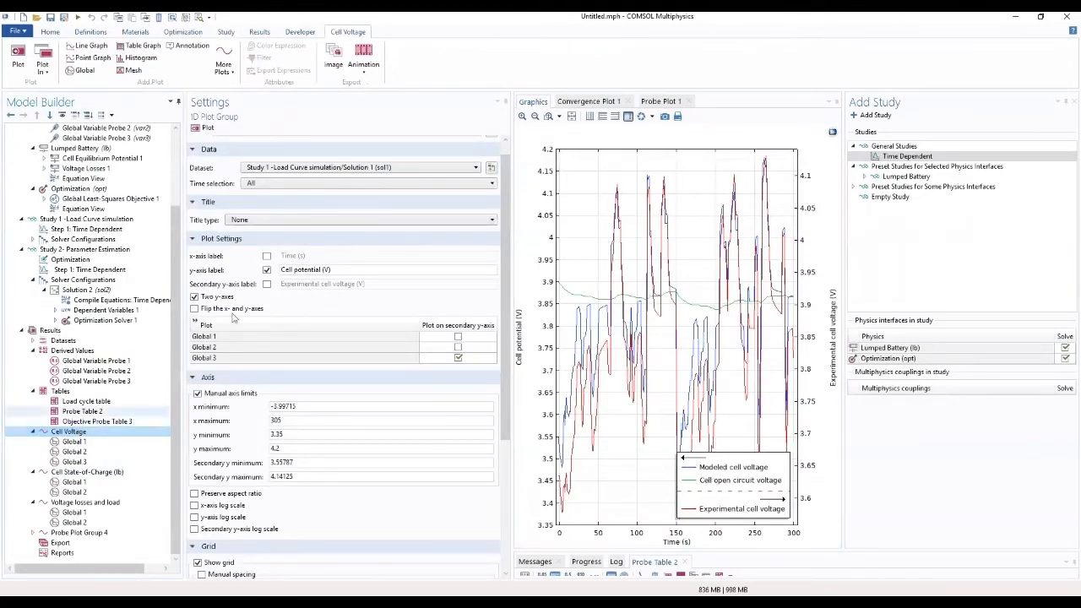
scroll(507, 325, "up", 1)
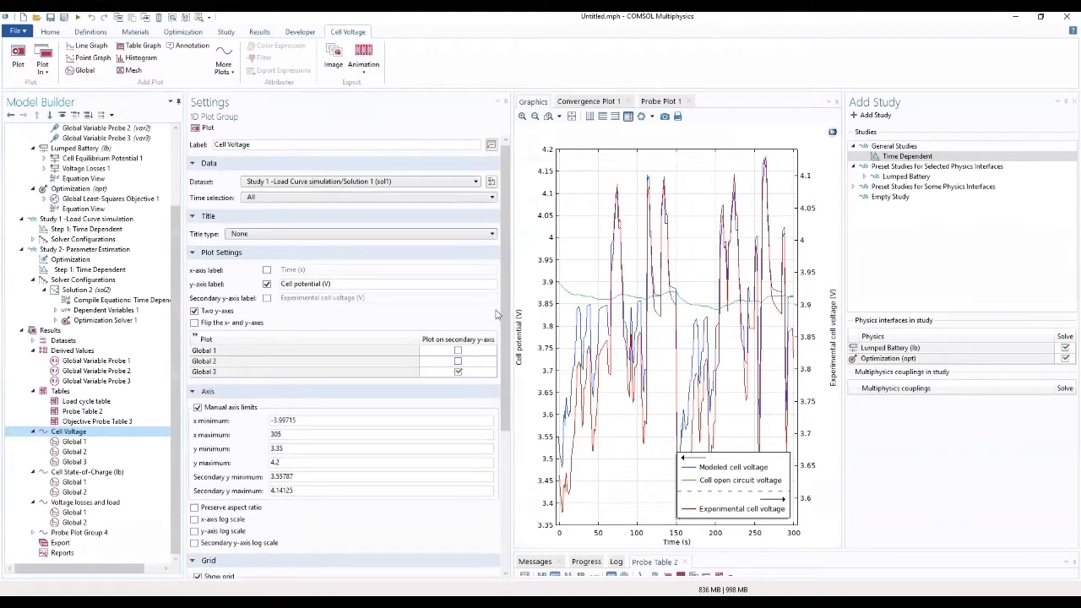
left_click(314, 183)
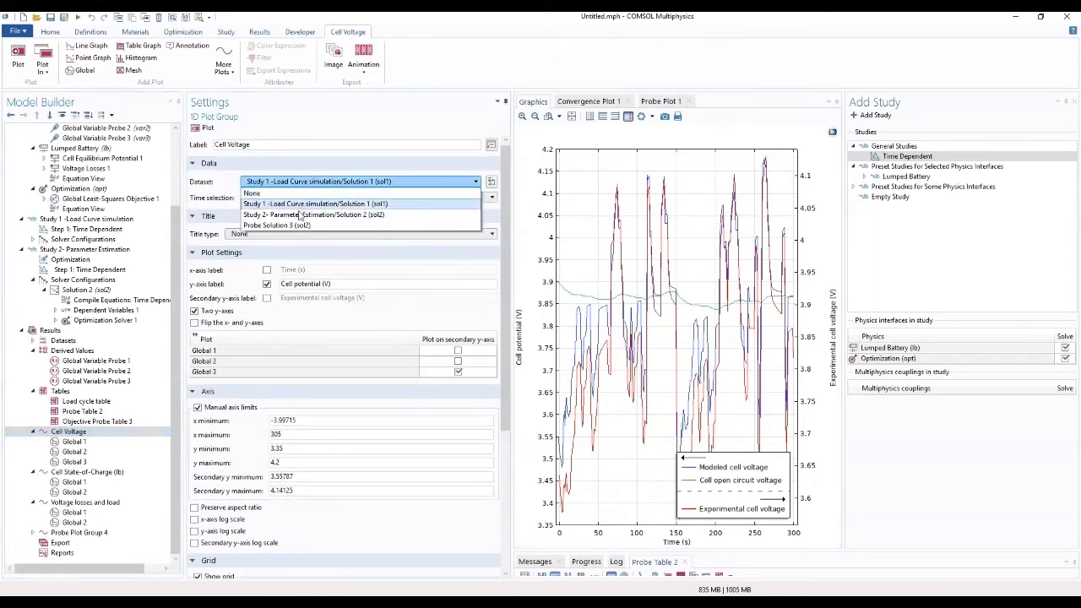
left_click(298, 216)
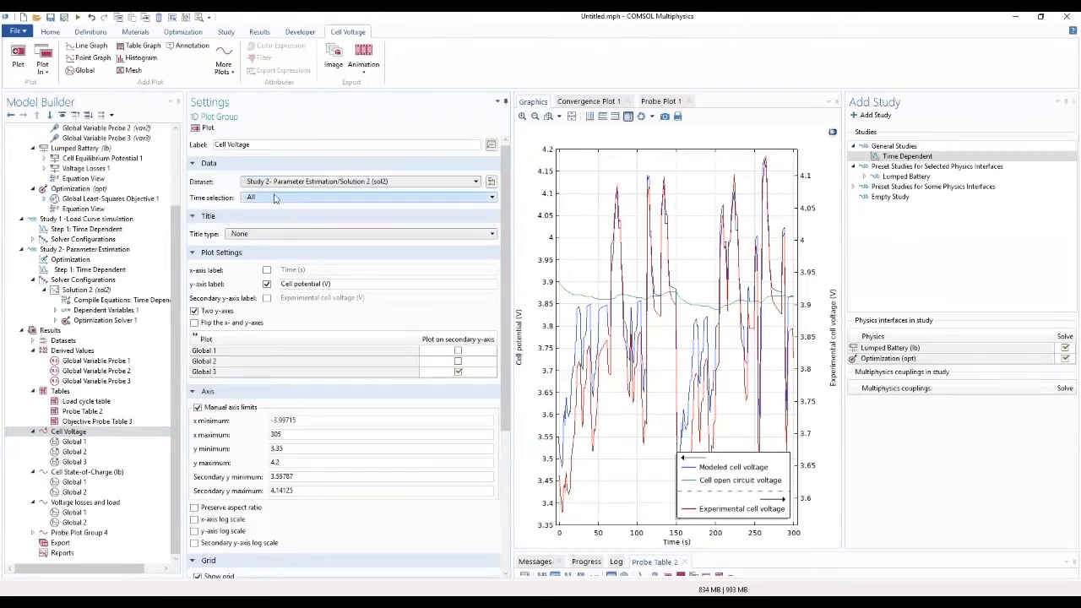
left_click(203, 128)
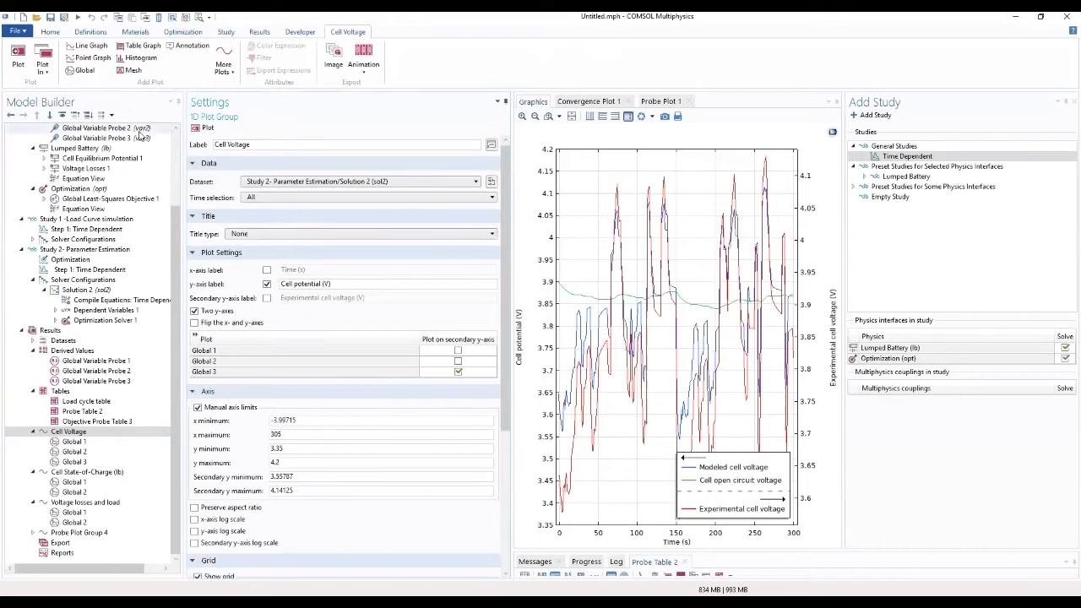
- Turn off the two y-axes option for the Cell Voltage plot group
left_click_drag(505, 219, 492, 381)
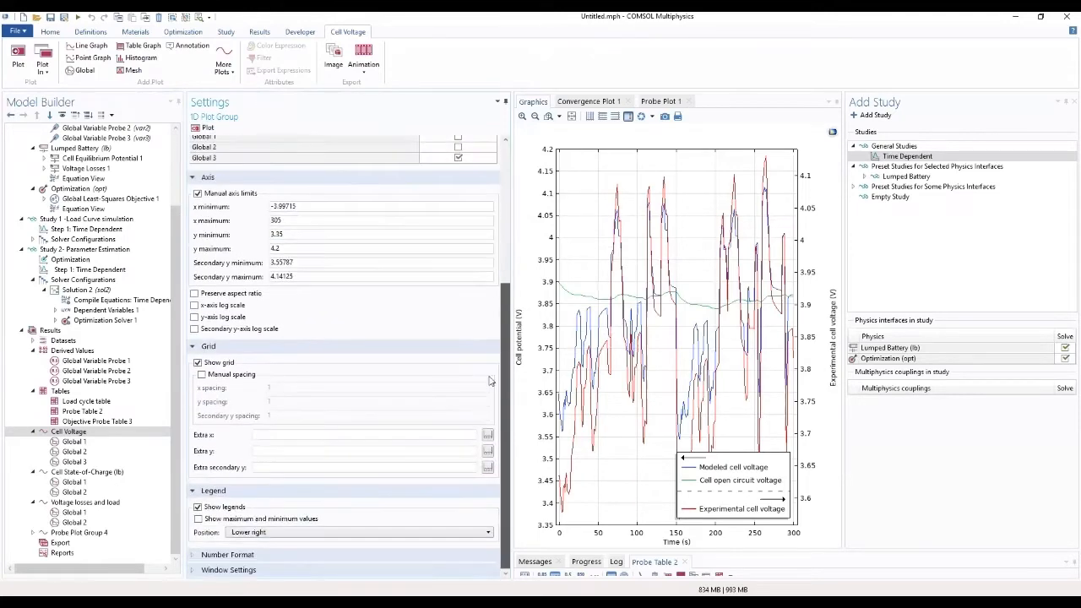
left_click(230, 555)
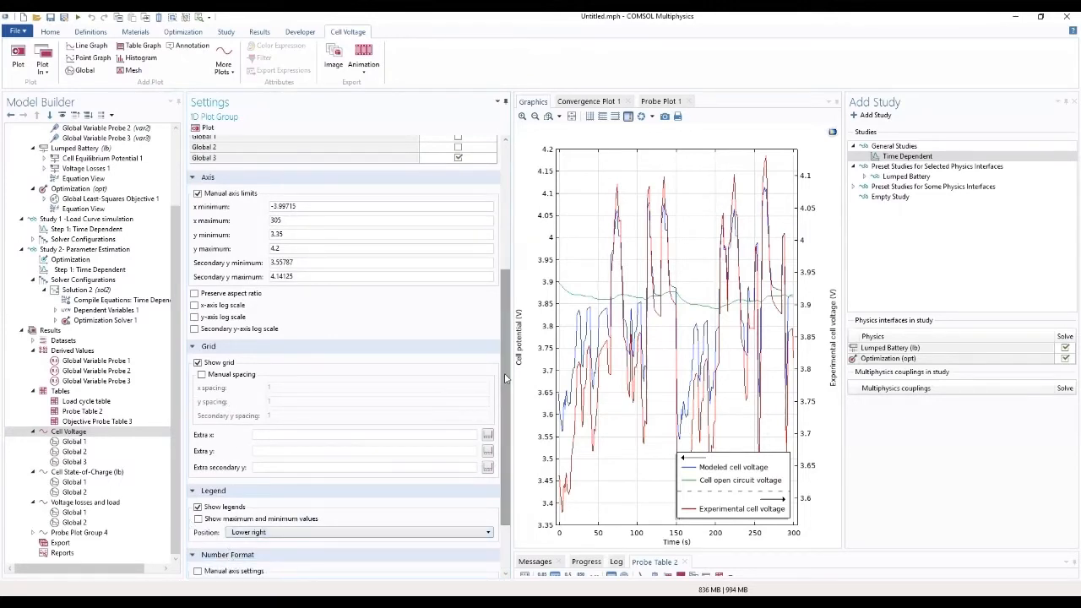
left_click_drag(500, 375, 471, 227)
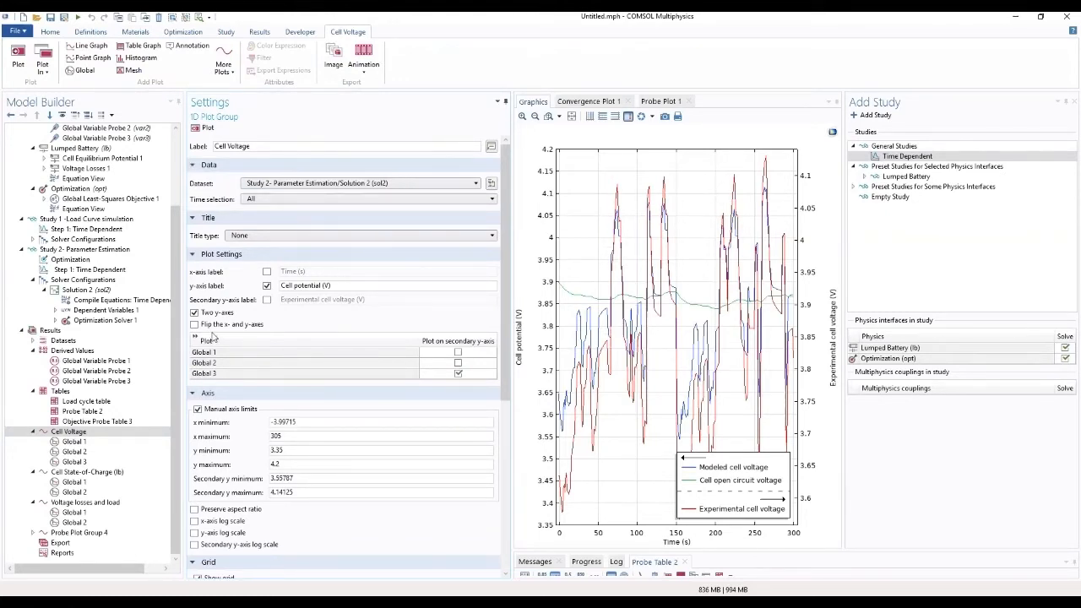
left_click(196, 313)
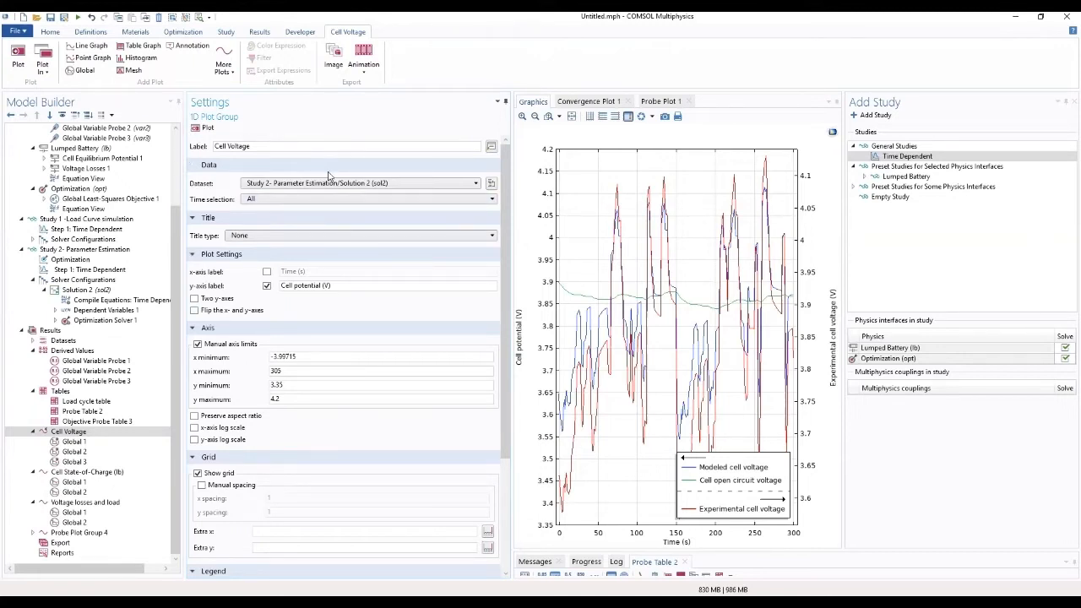
- Set the Voltage losses and load plot group's dataset to Study 2- Parameter Estimation/Solution 2 (sol2) and replot it
left_click(73, 504)
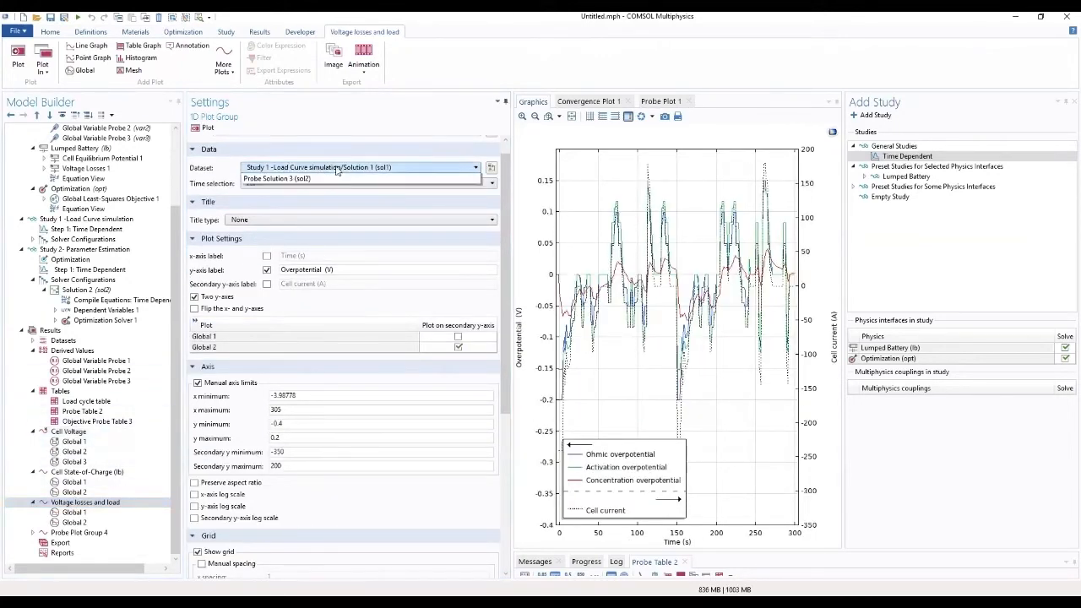
left_click(337, 169)
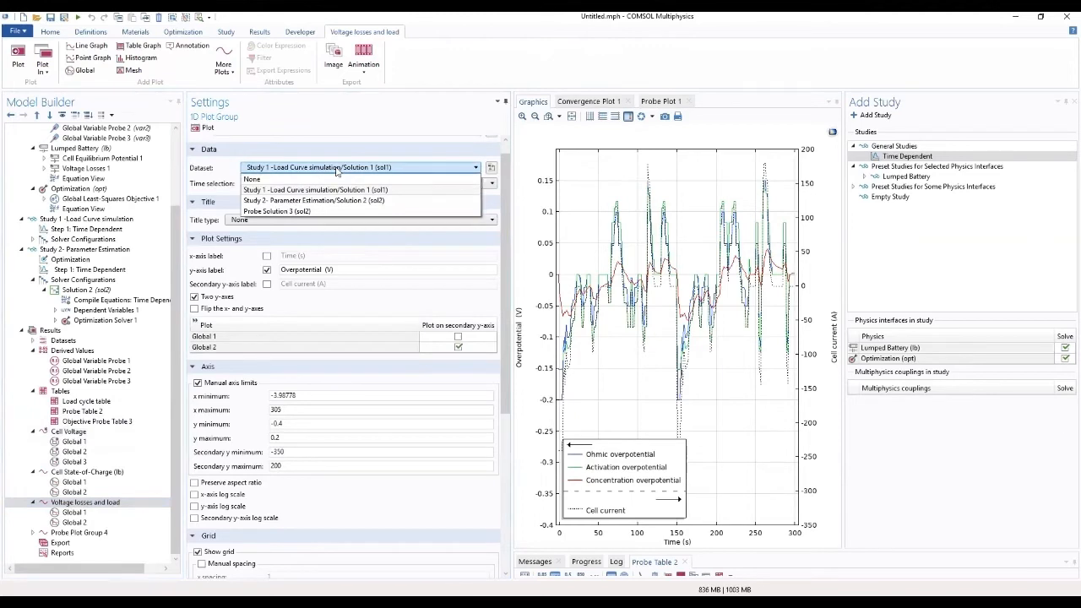
left_click(327, 203)
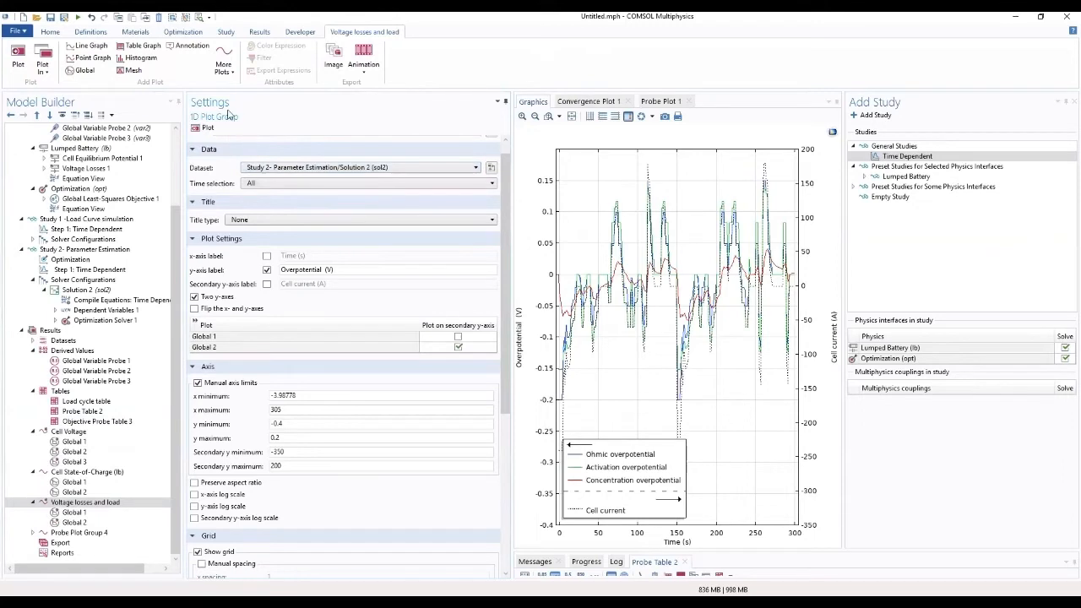
left_click(204, 131)
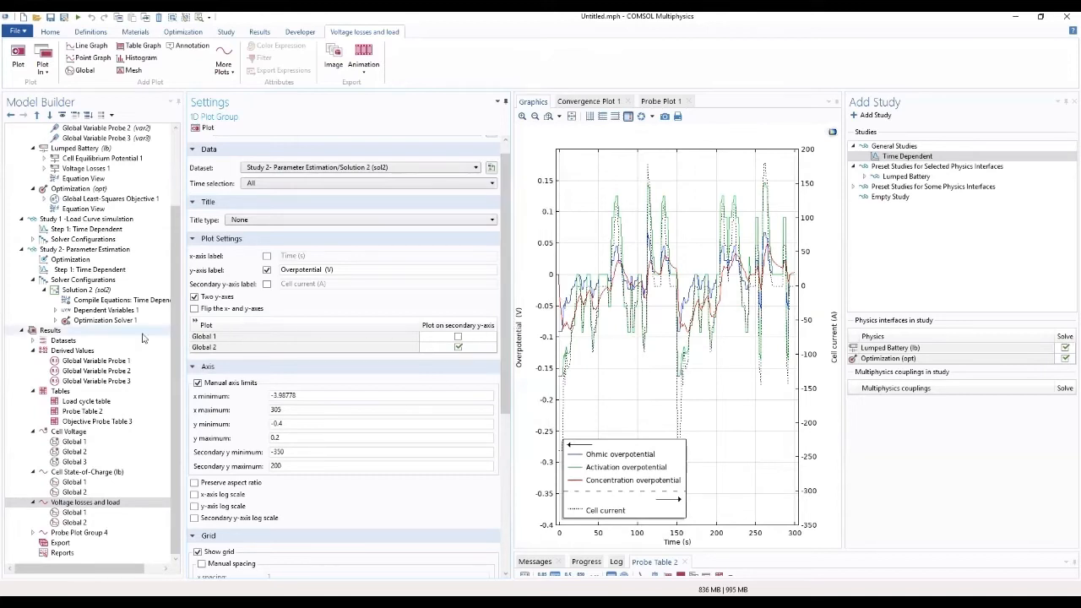
- Enable plotting of the Cell Voltage group while solving in Study 2's Optimization settings and recompute the study
left_click(68, 259)
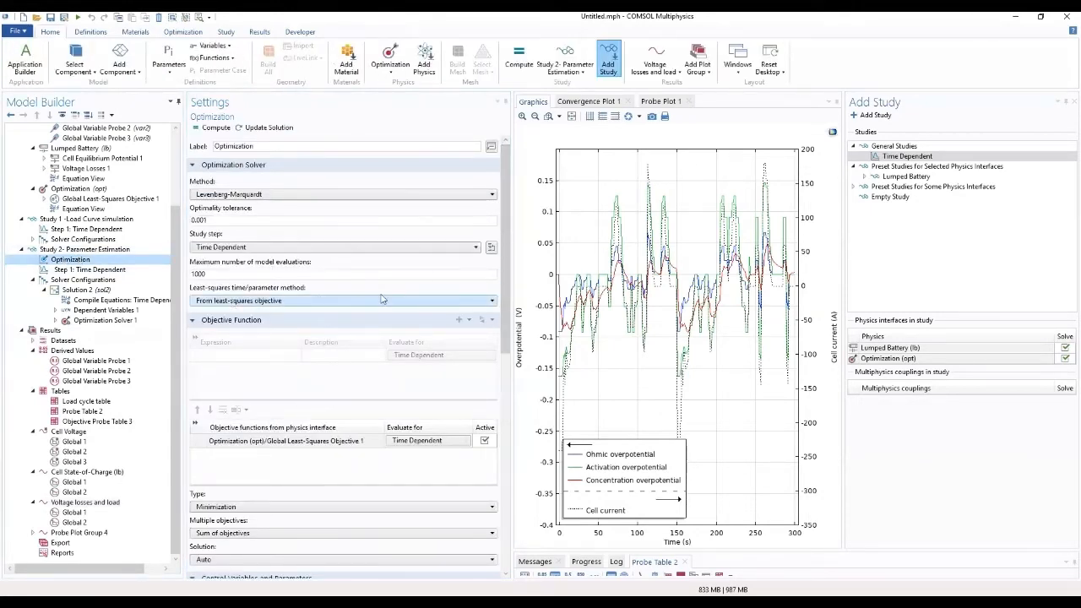
scroll(380, 338, "down", 10)
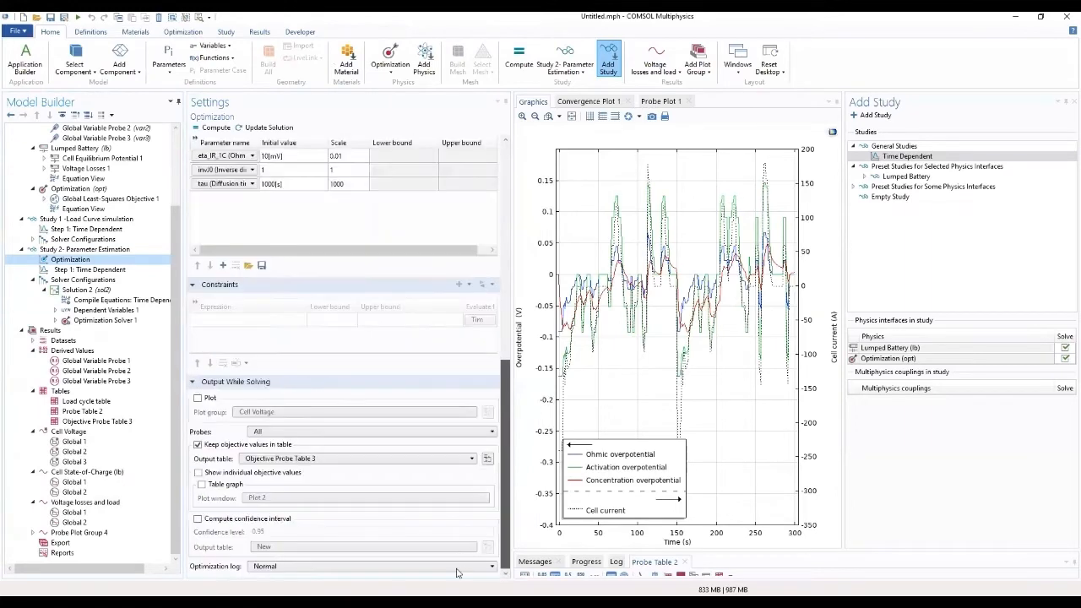
left_click(198, 398)
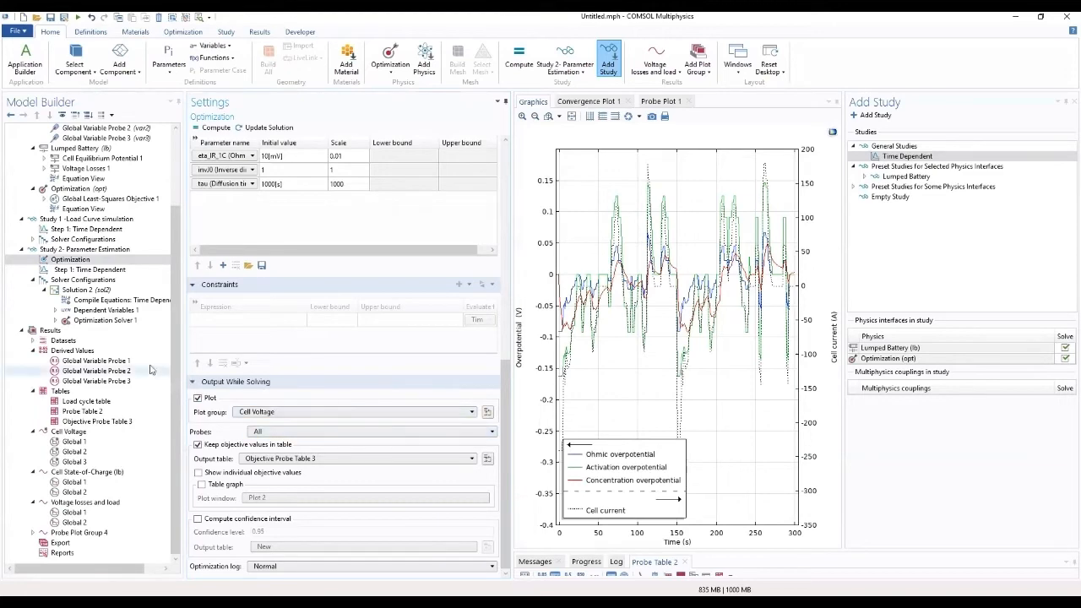
scroll(42, 249, "up", 3)
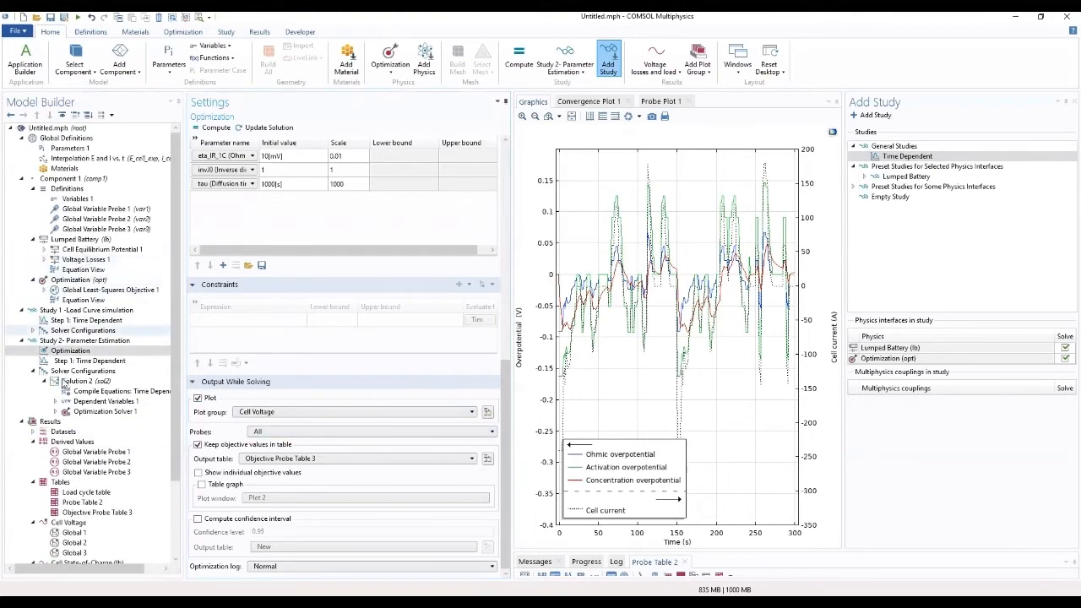
scroll(65, 403, "down", 2)
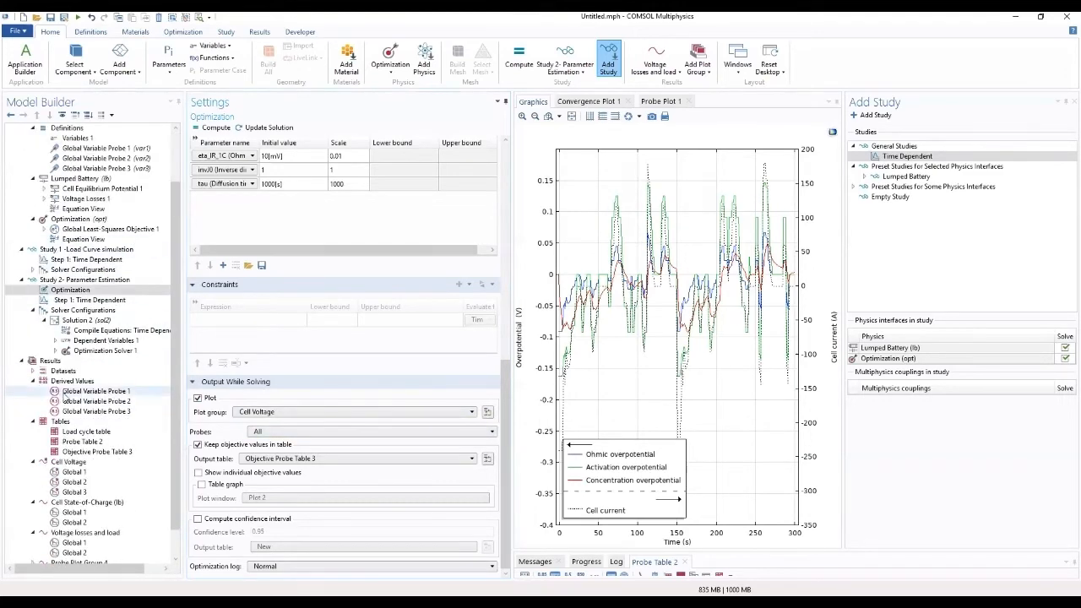
left_click(226, 33)
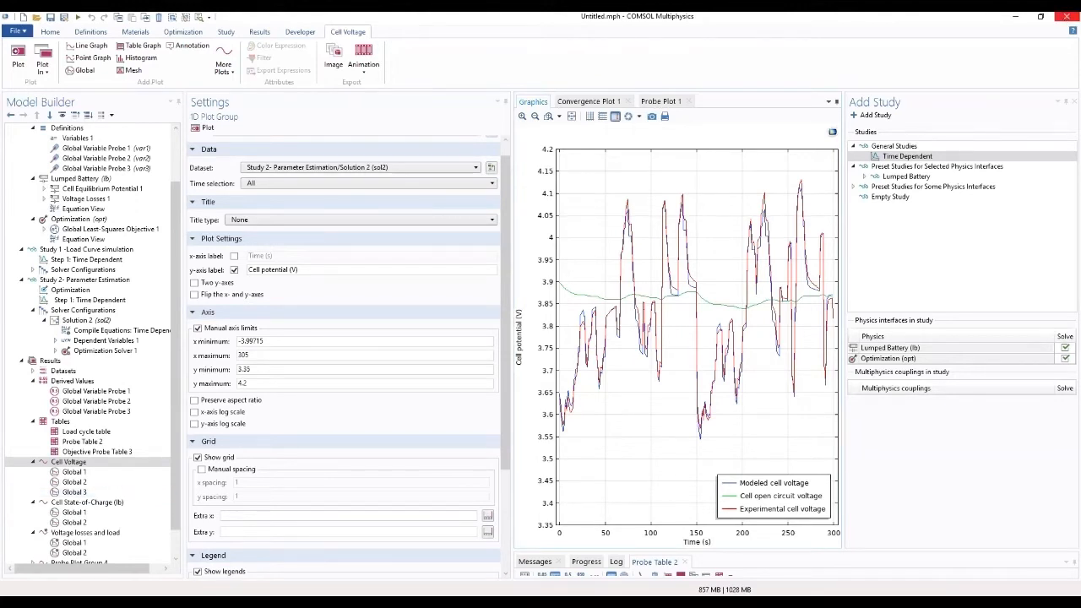
- Add a new results table and label it "Full load Cycle"
right_click(86, 423)
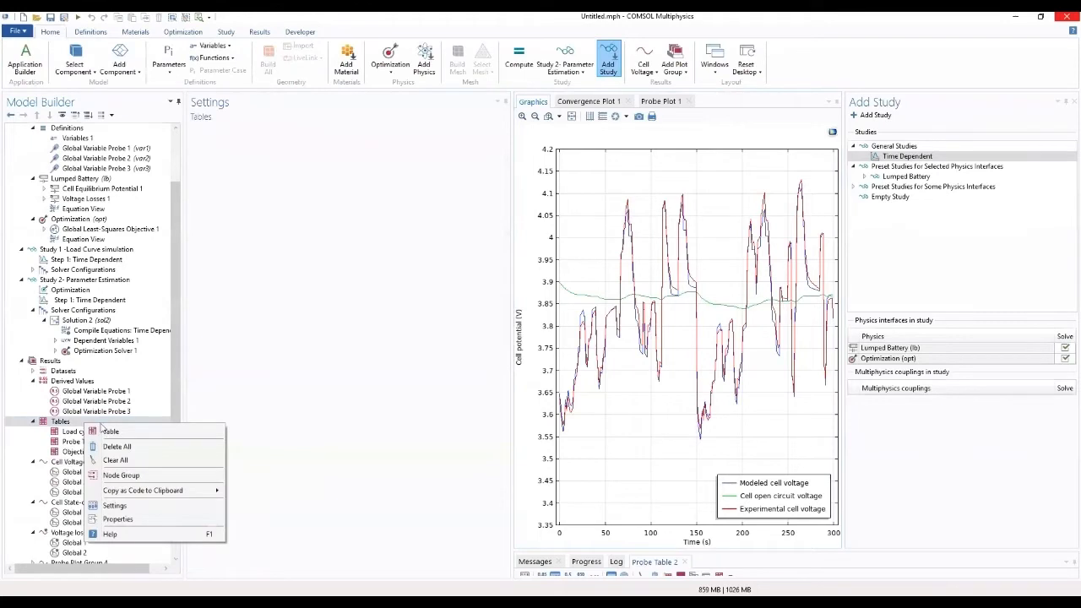
left_click(102, 430)
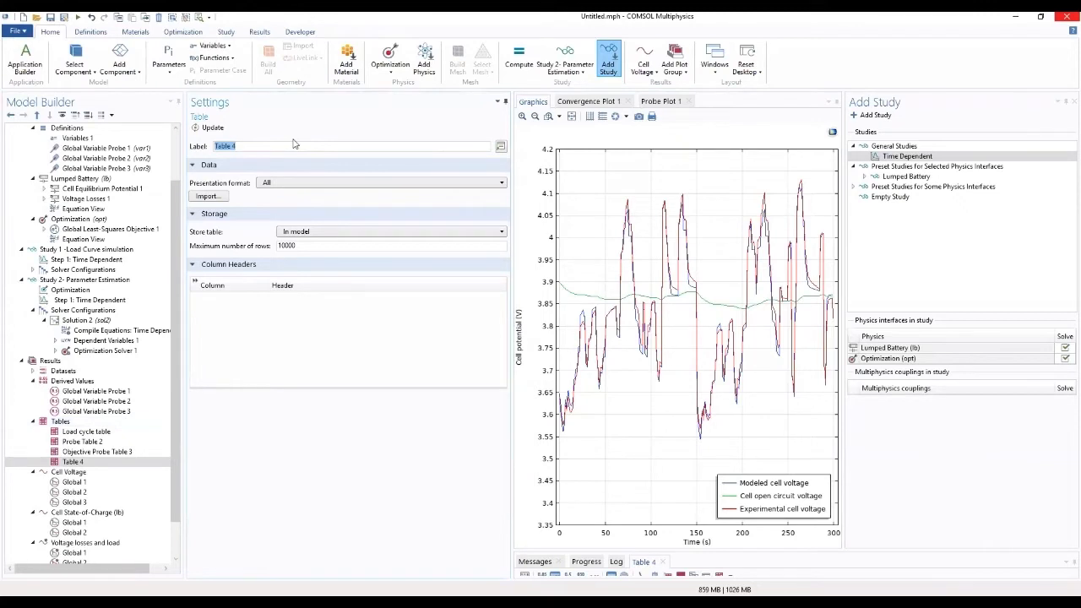
type("Full load Cycle")
- Import the text file lumped_li_battery_parameter_estimation_E_I_vs_t_fulldata into the Full load Cycle table
left_click(214, 198)
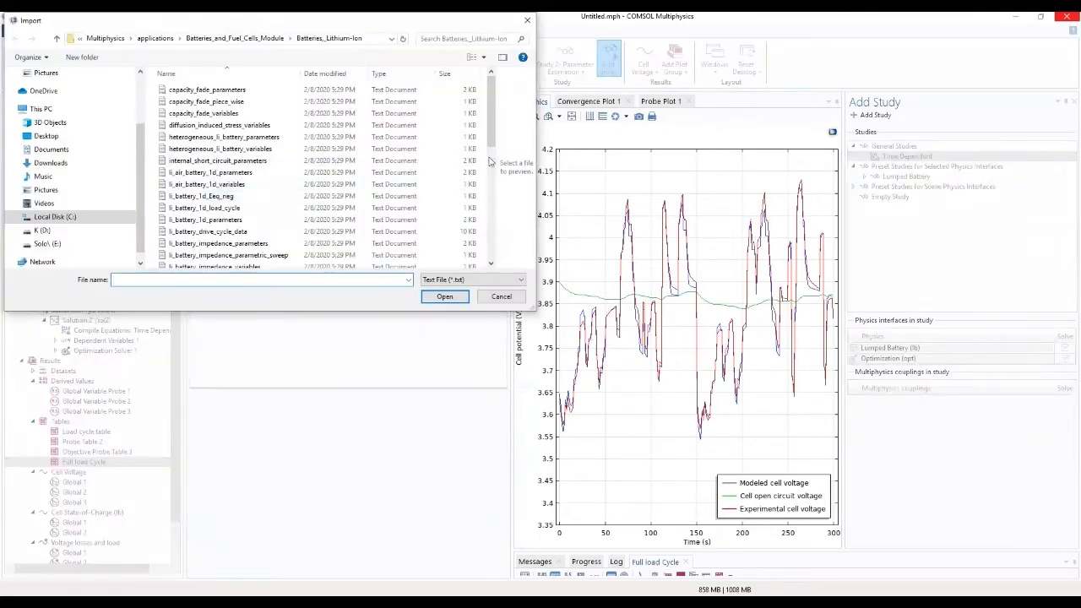
scroll(473, 243, "down", 5)
scroll(473, 243, "down", 1)
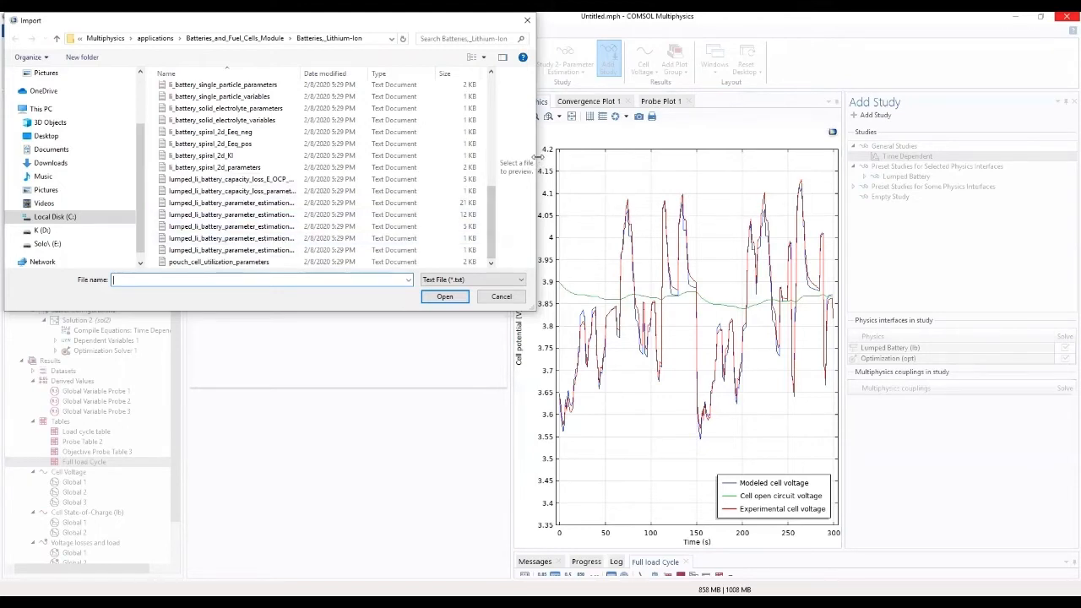
left_click_drag(537, 158, 666, 157)
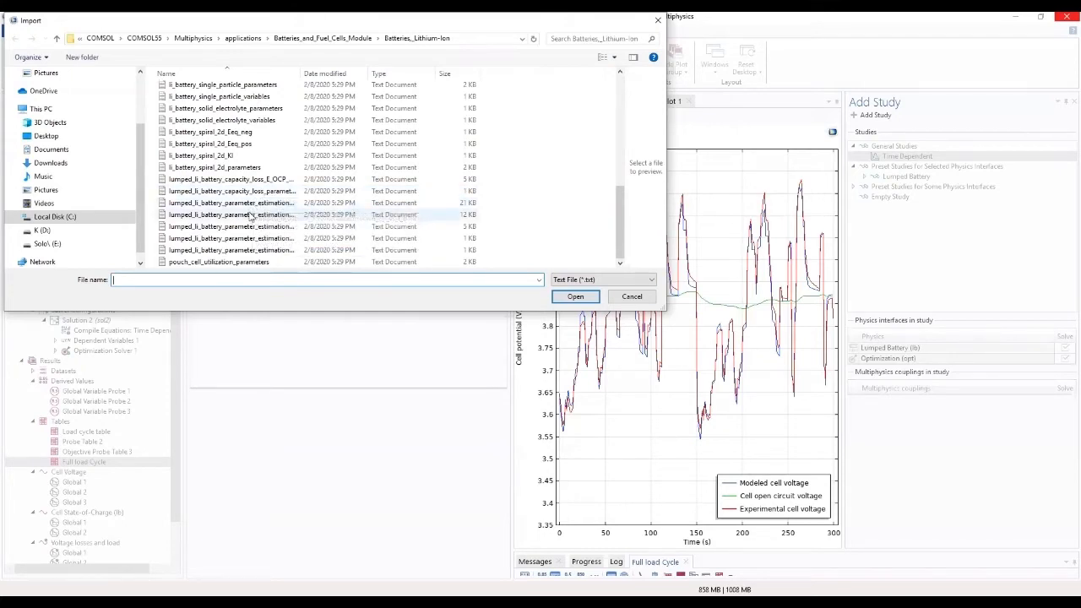
left_click(251, 216)
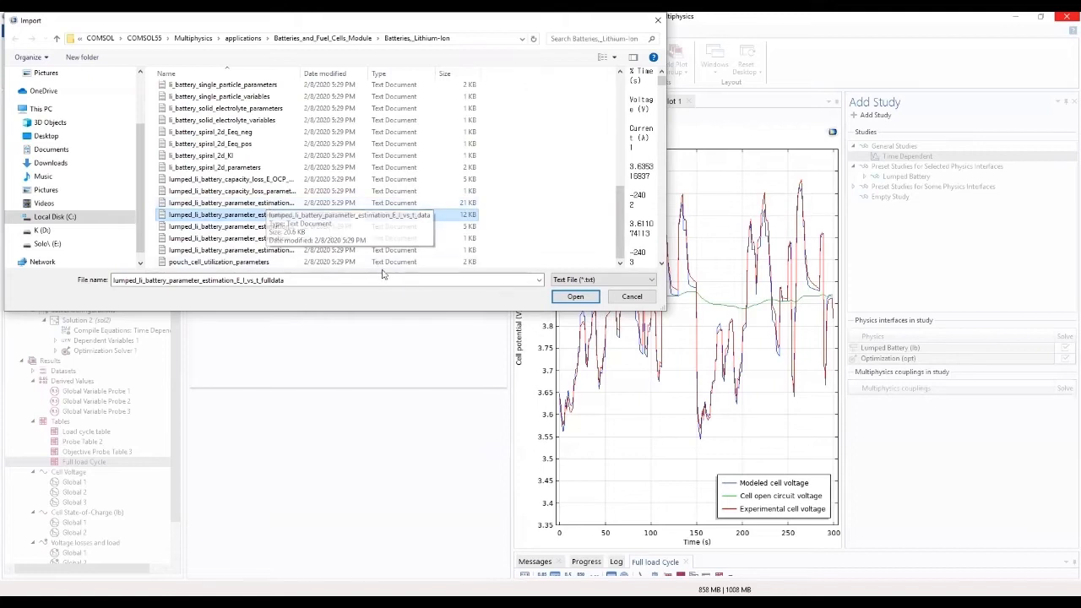
left_click(575, 297)
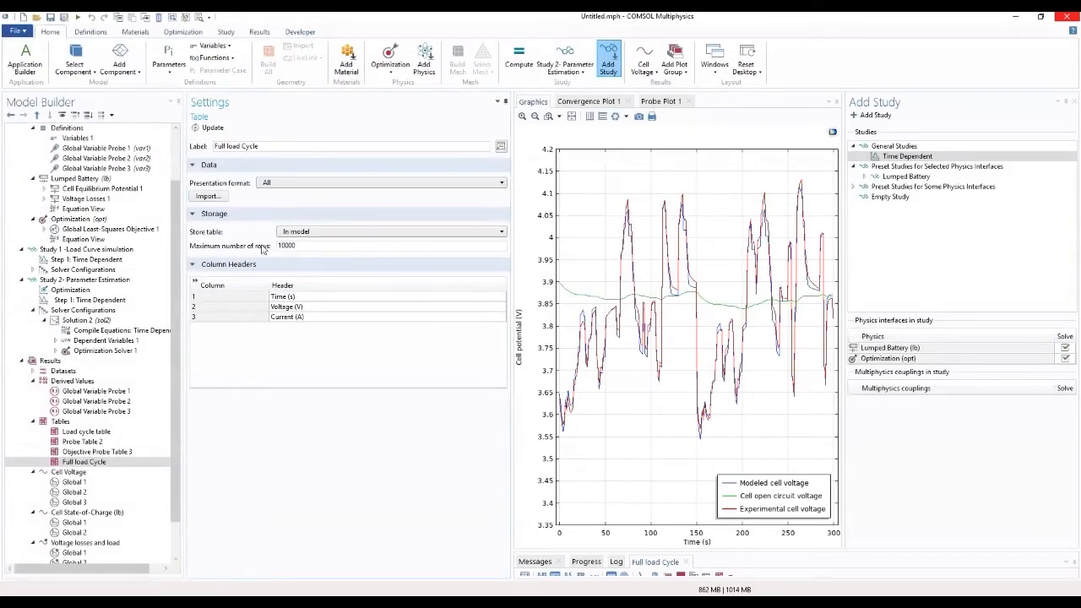
- Add an interpolation function under Global Definitions and label it "Interpolation - E and I vs. t. (full)"
scroll(108, 148, "up", 2)
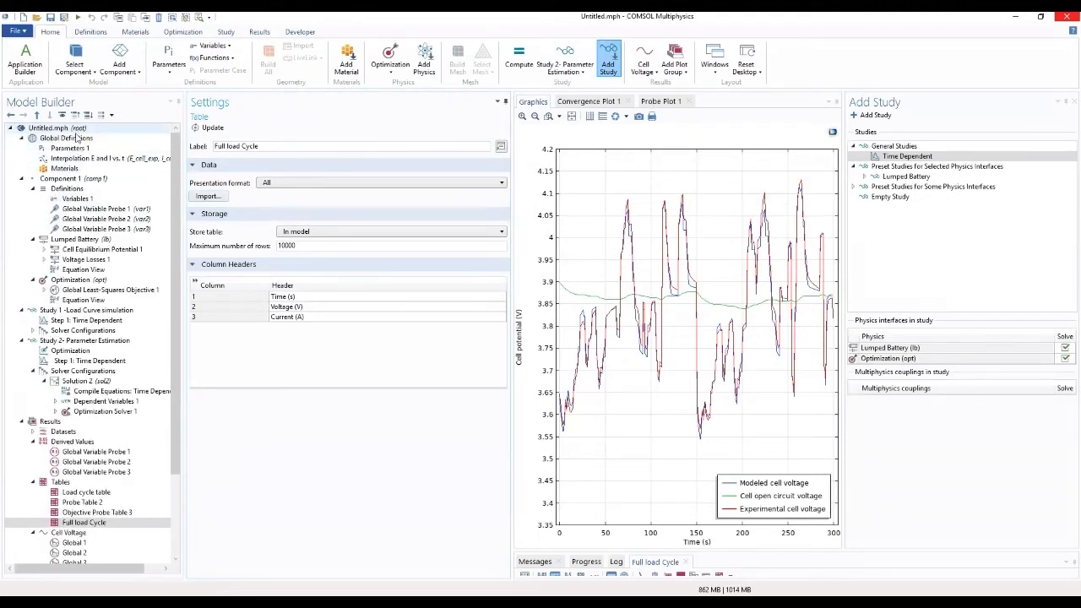
left_click(76, 138)
right_click(77, 140)
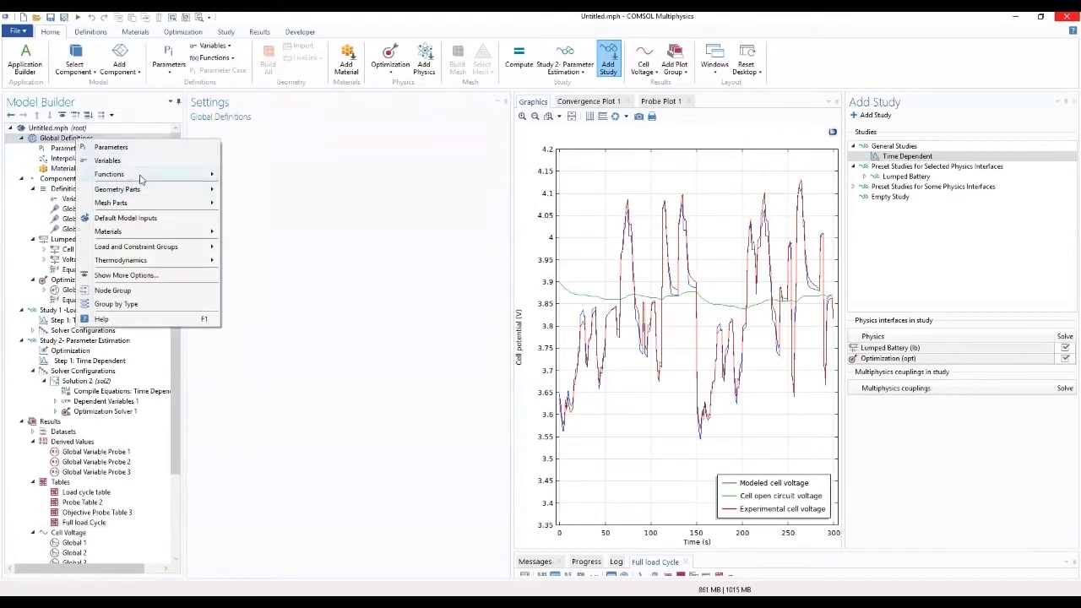
mouse_move(181, 175)
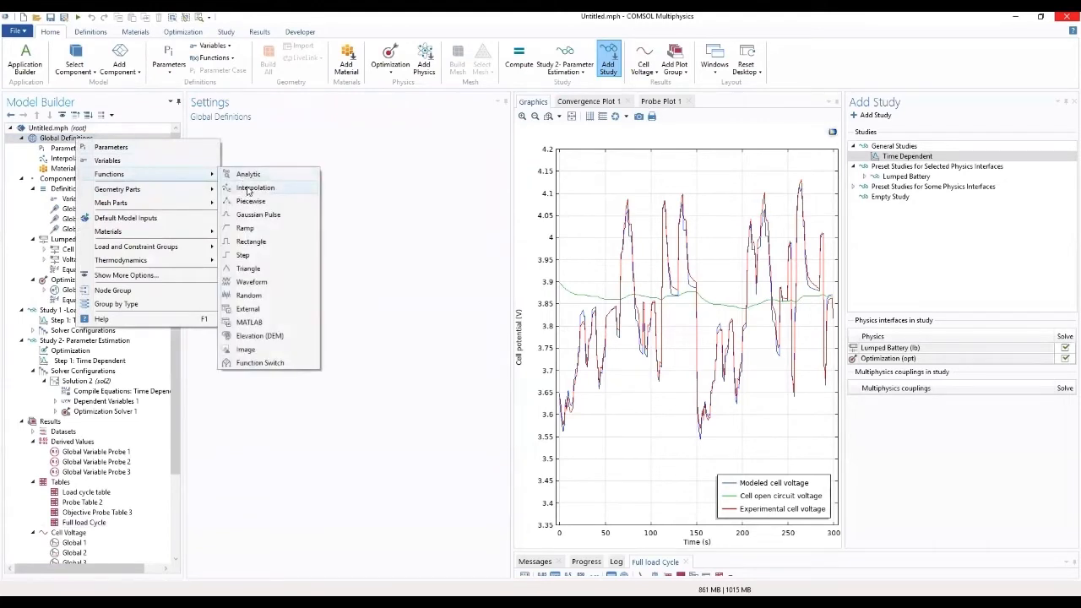
left_click(252, 188)
left_click(279, 145)
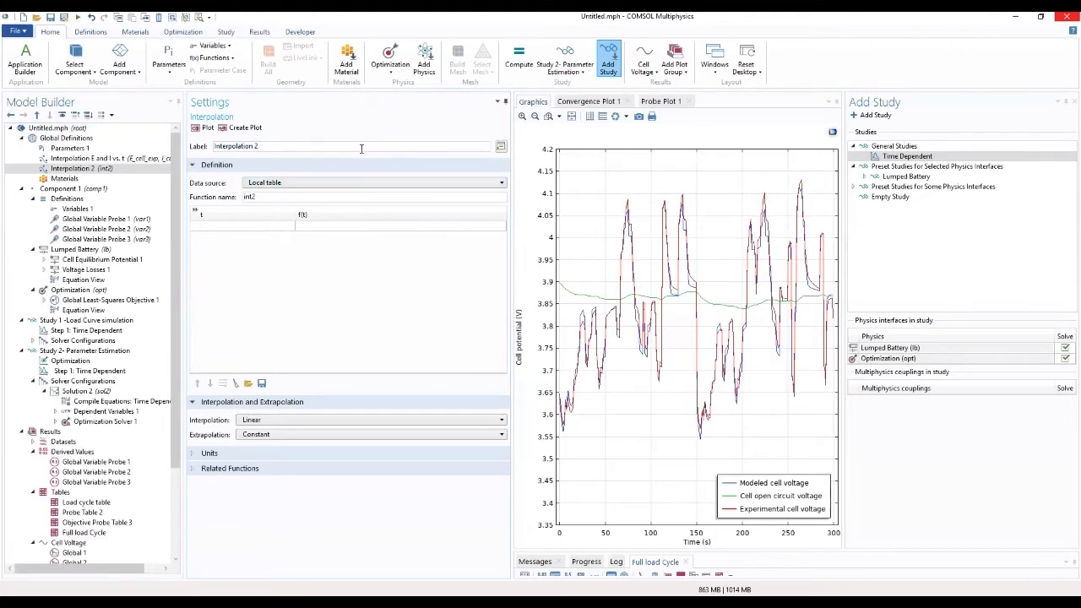
type("-= ")
type("E an")
type("d I vs. I")
type(". (F")
type("ull)")
left_click(263, 146)
key("BackSpace")
type("-")
key("BackSpace")
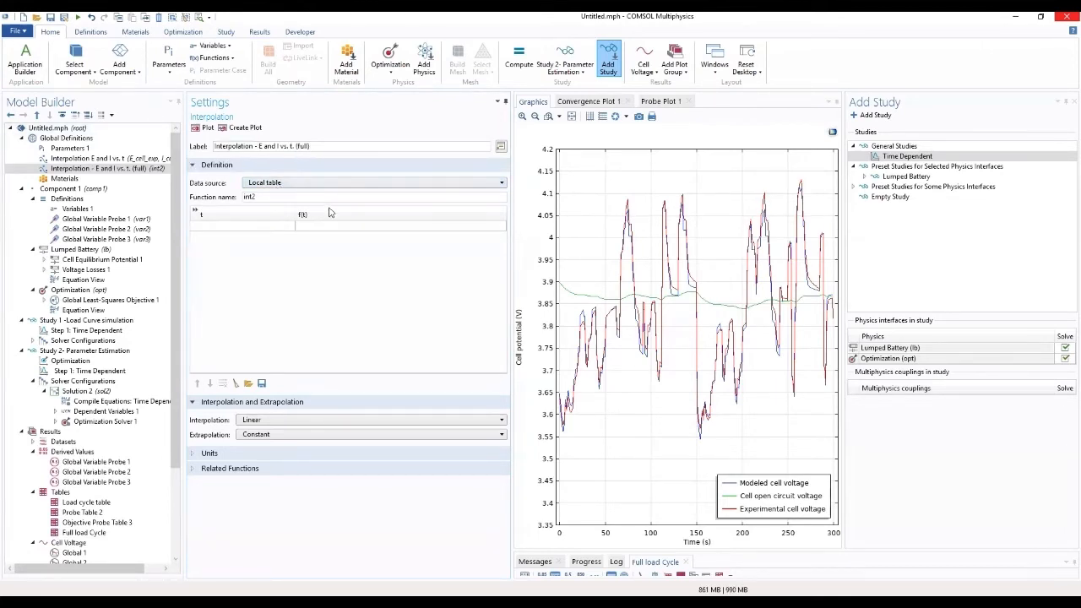
- Set the full-data interpolation's data source to a result table and take the data from the Full load Cycle table
left_click(351, 185)
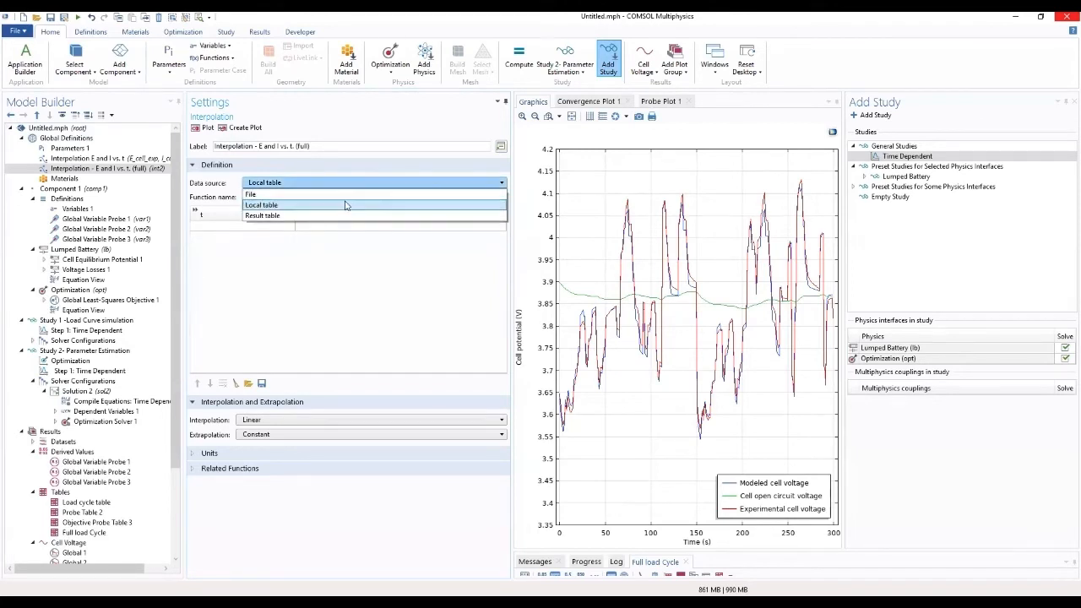
left_click(342, 215)
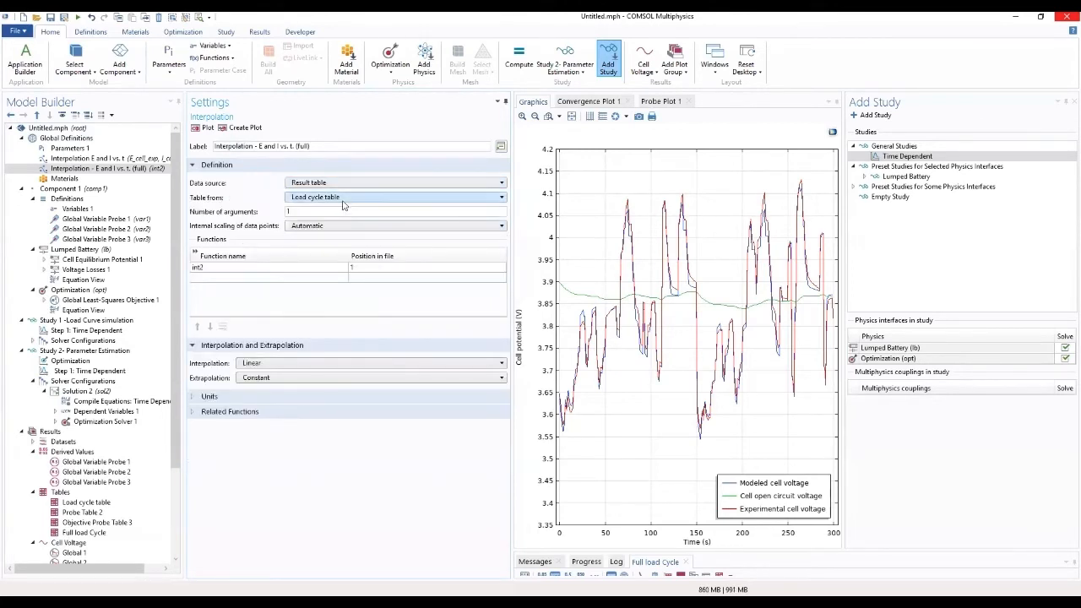
left_click(345, 200)
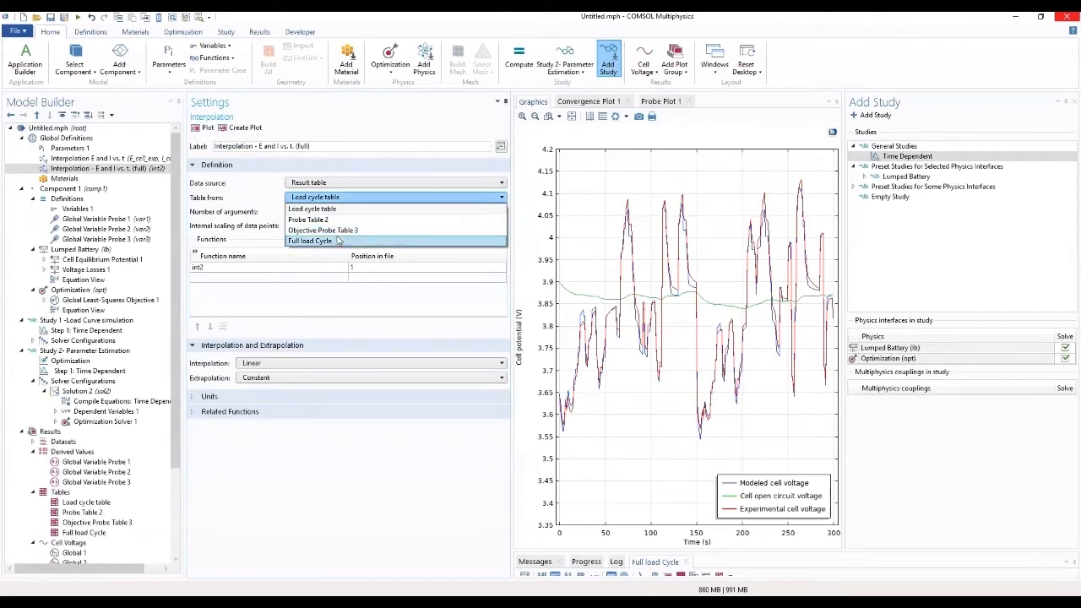
left_click(338, 240)
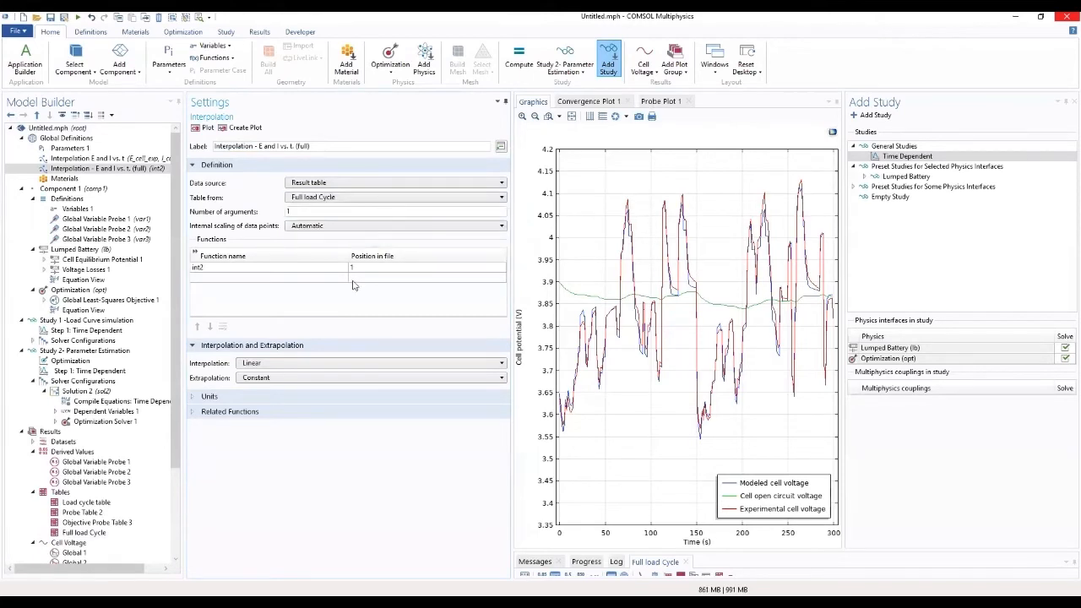
- Name the interpolation's first function E_cell_exp_full
double_click(335, 270)
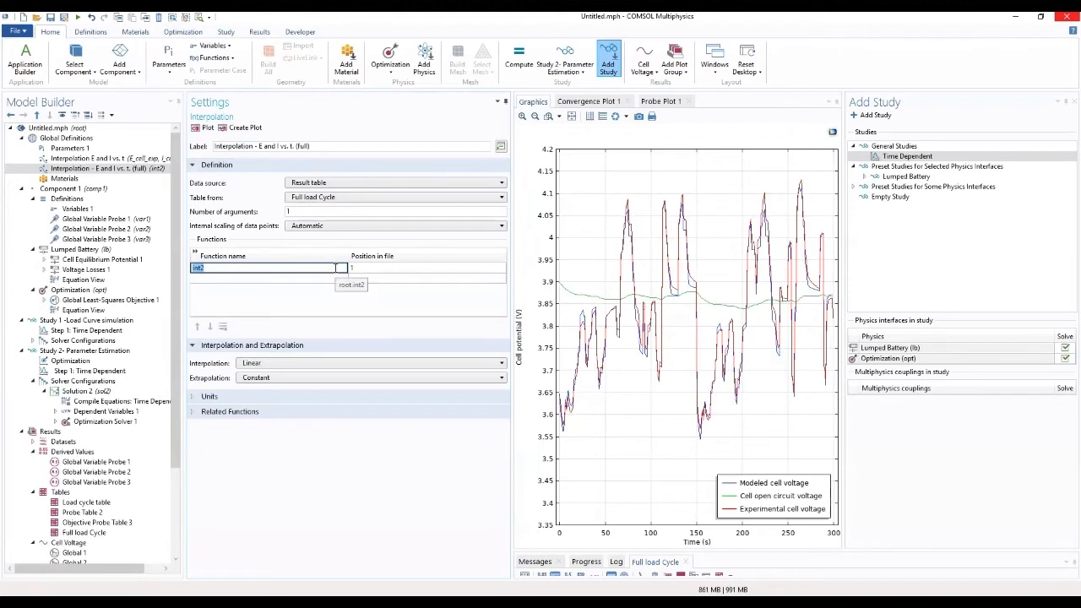
type("E_cell_exp_")
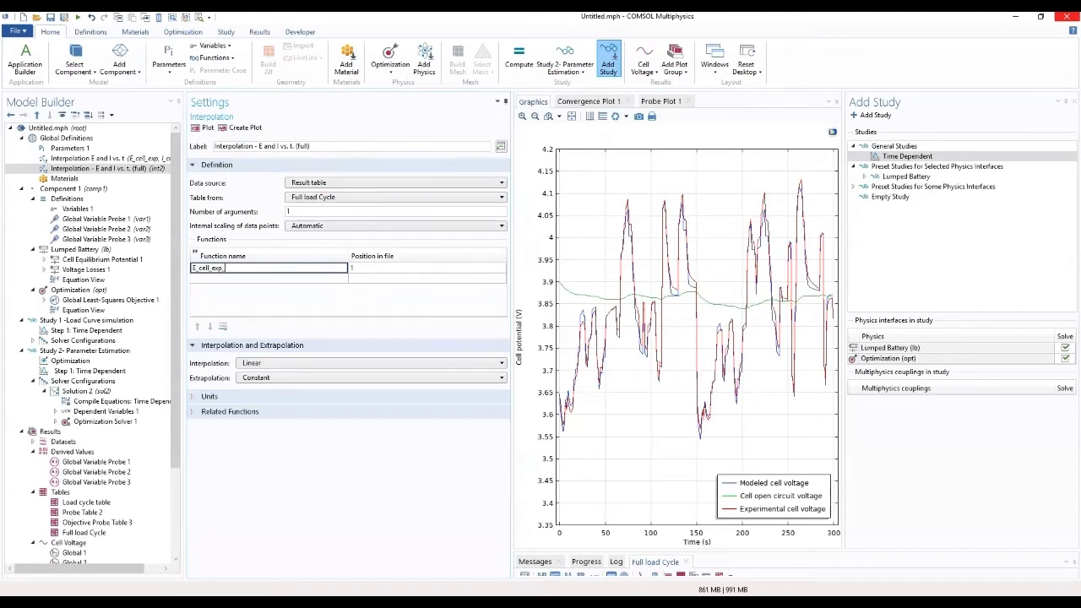
type("full")
- Add a second function I_cell_exp_full with position 2 in the file, and set the interpolation's argument unit to s
left_click(285, 280)
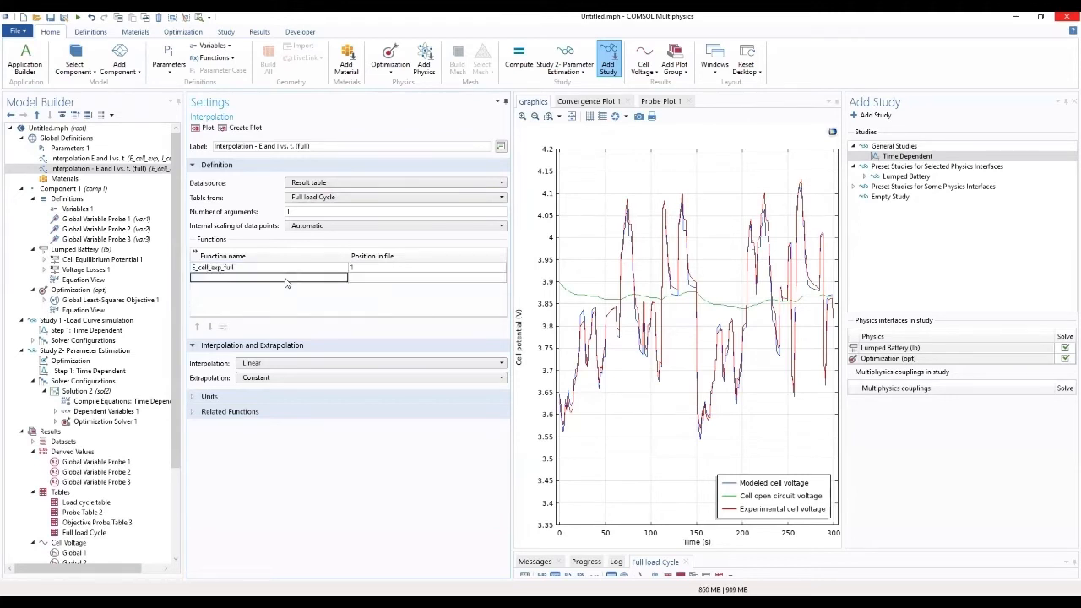
left_click(286, 279)
type("I_cekk_e")
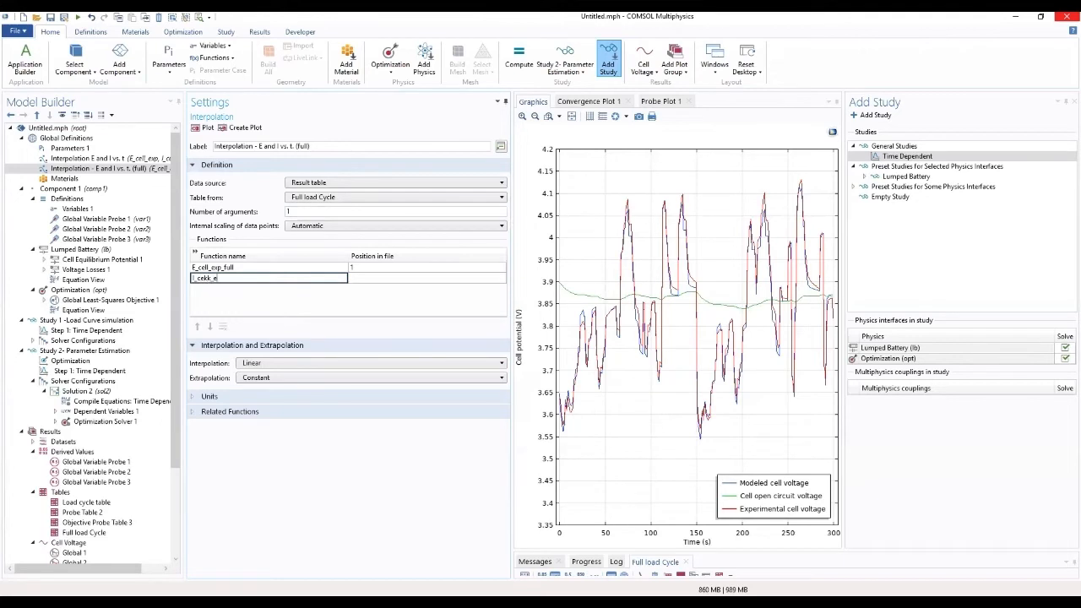
key("BackSpace")
key("BackSpace")
key("BackSpace")
key("BackSpace")
key("BackSpace")
key("BackSpace")
type("ll_exp_ful")
key("Return")
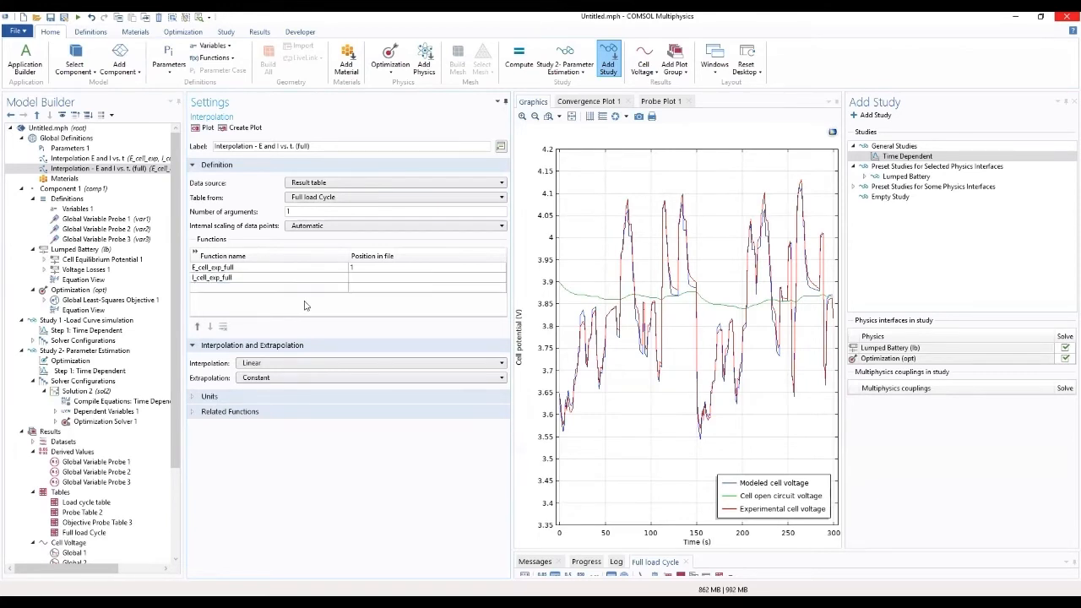
left_click(397, 278)
left_click(272, 401)
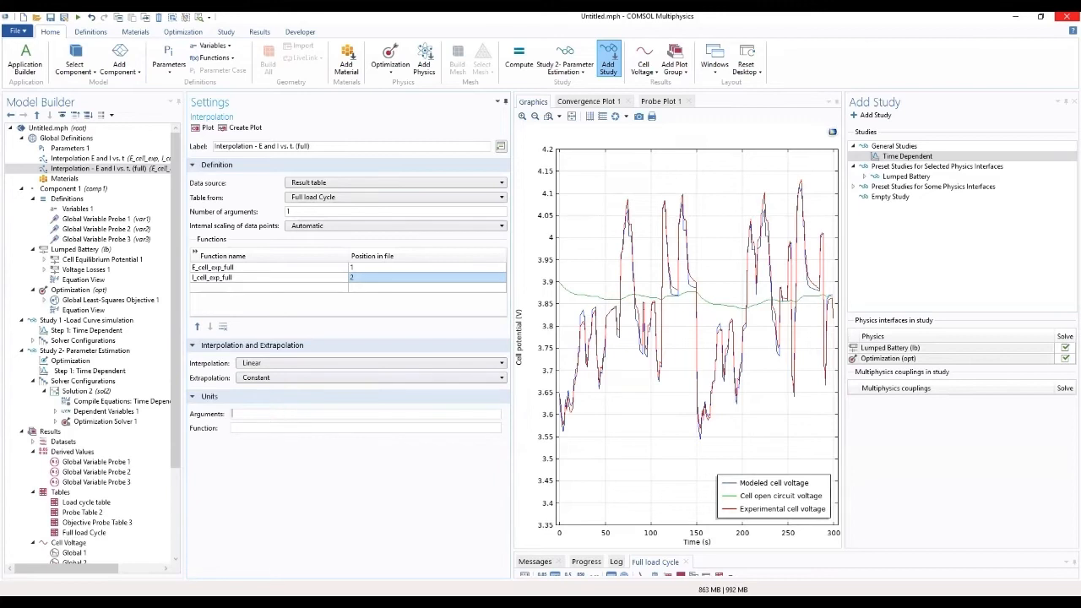
type("s")
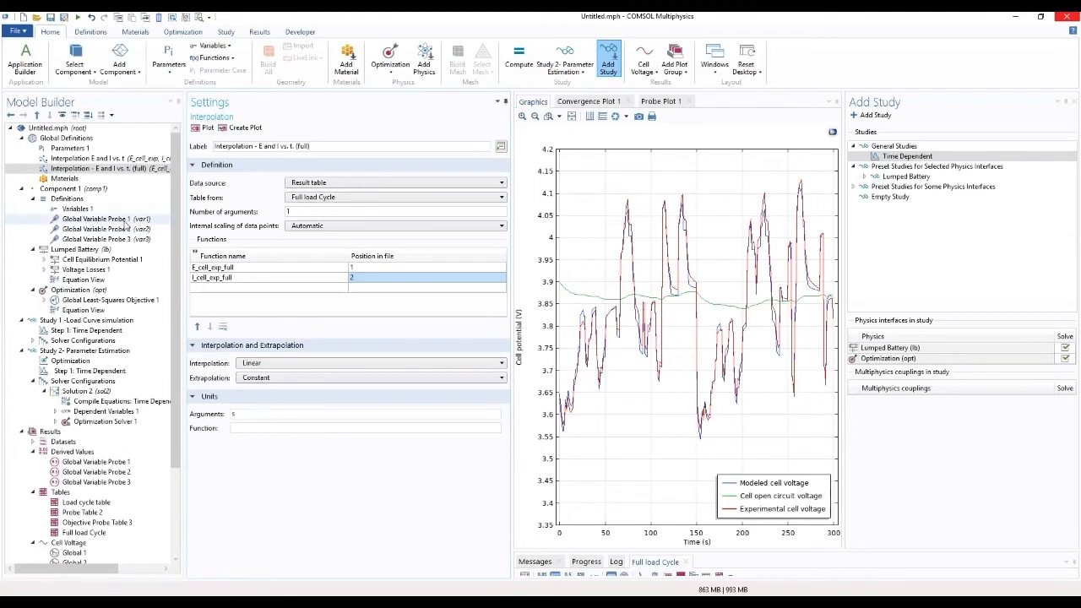
- Duplicate the Variables 1 node under Component 1's Definitions
left_click(89, 210)
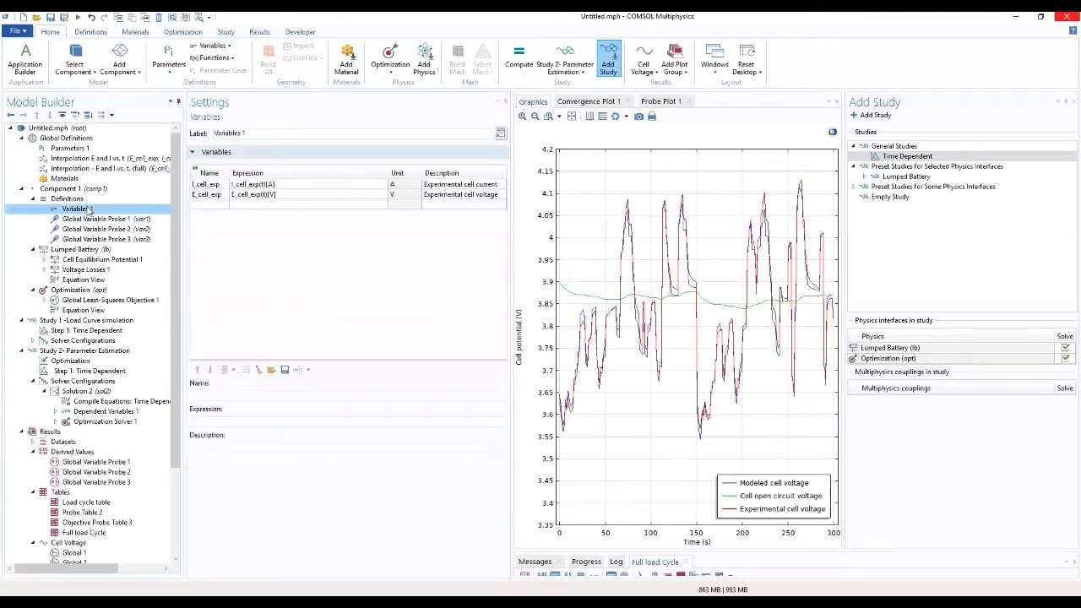
right_click(89, 211)
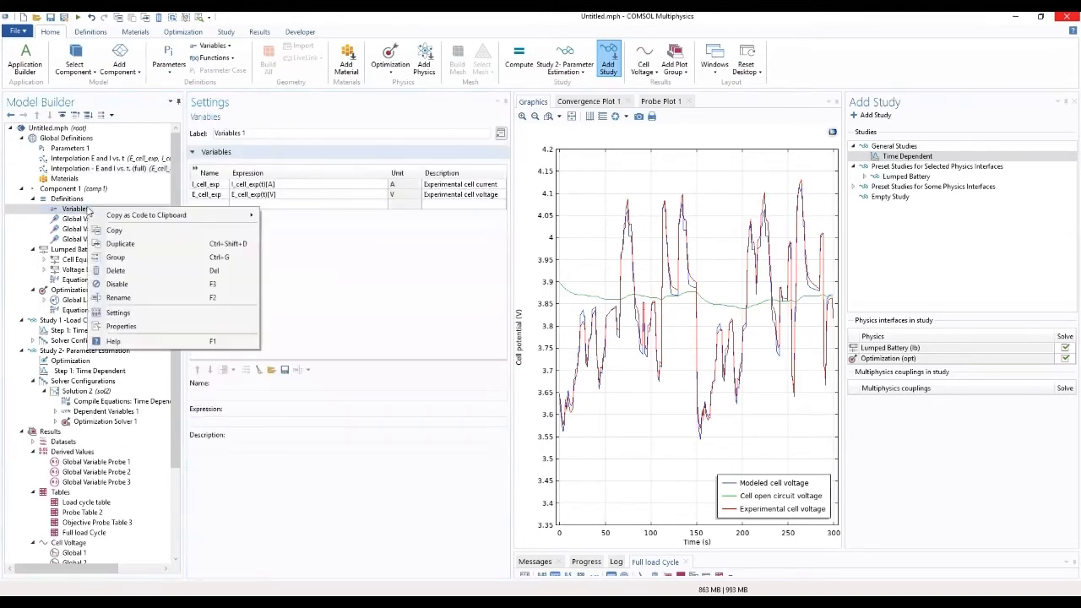
left_click(121, 243)
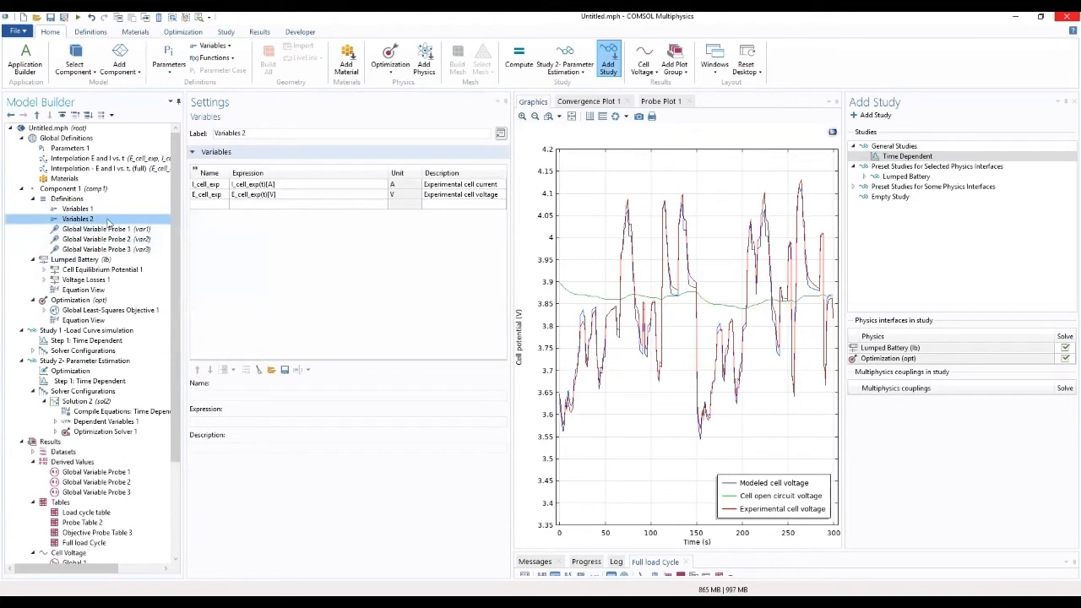
left_click(259, 190)
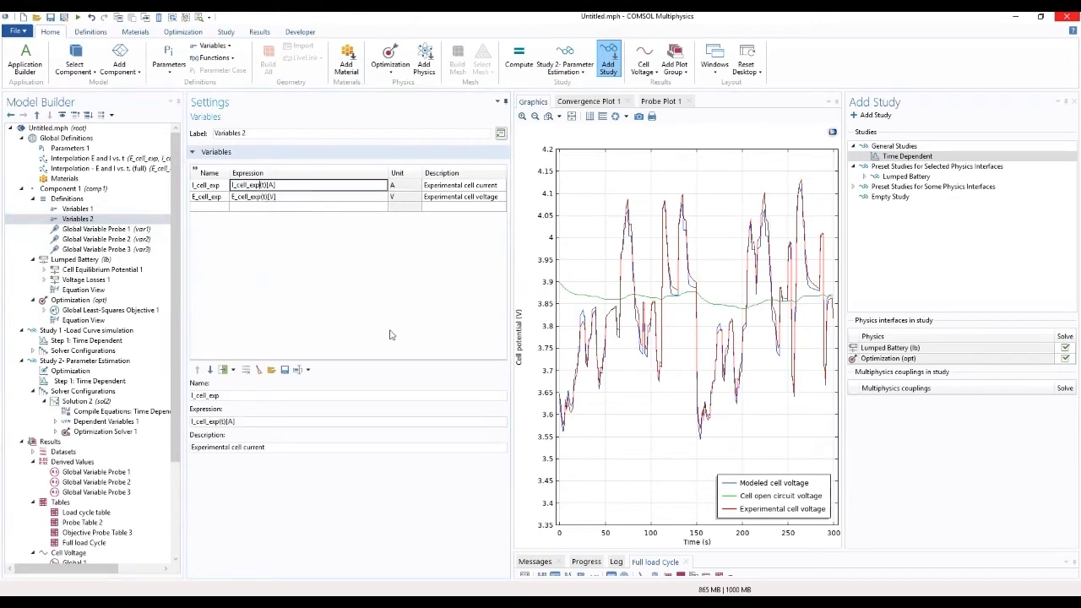
key("ctrl+a")
type("-full")
key("Escape")
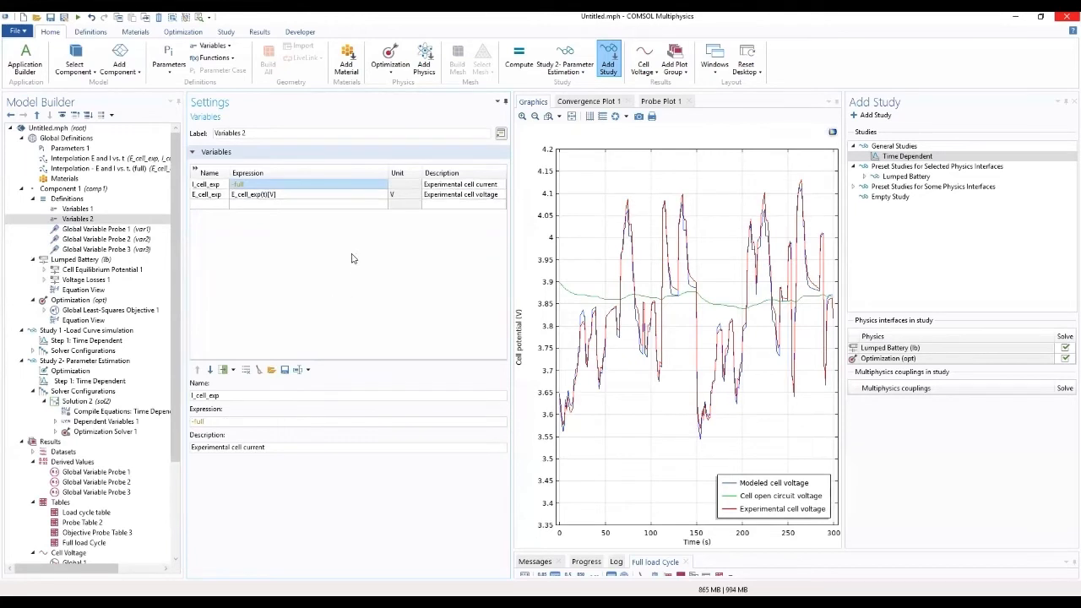
- In Variables 2, set the I_cell_exp expression to I_cell_exp_full(t)[A] and the E_cell_exp expression to E_cell_exp_full(t)[V]
left_click(264, 185)
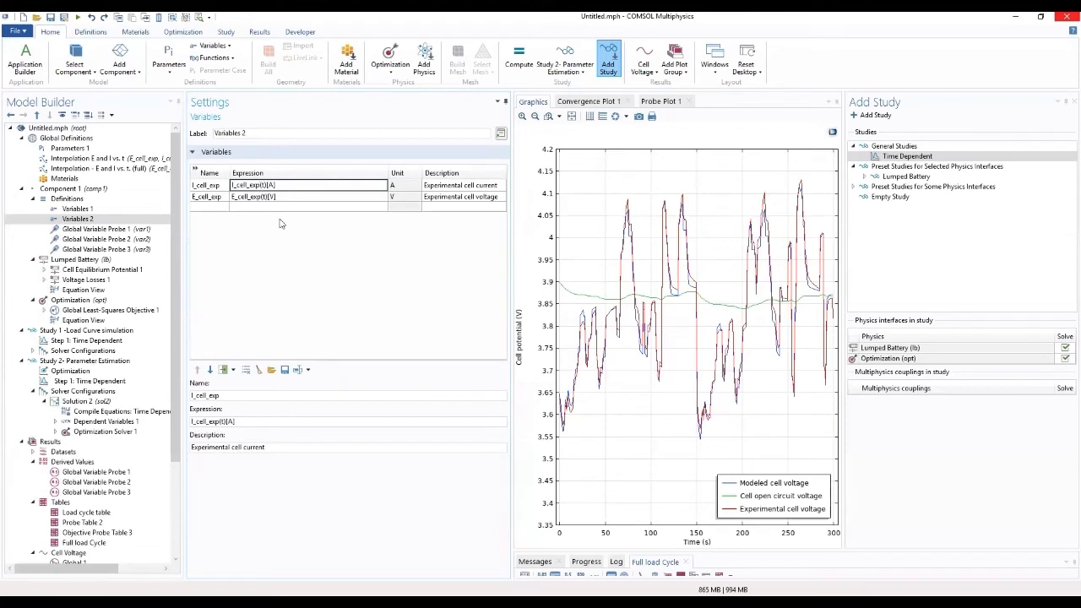
type("_full")
key("Return")
left_click(262, 195)
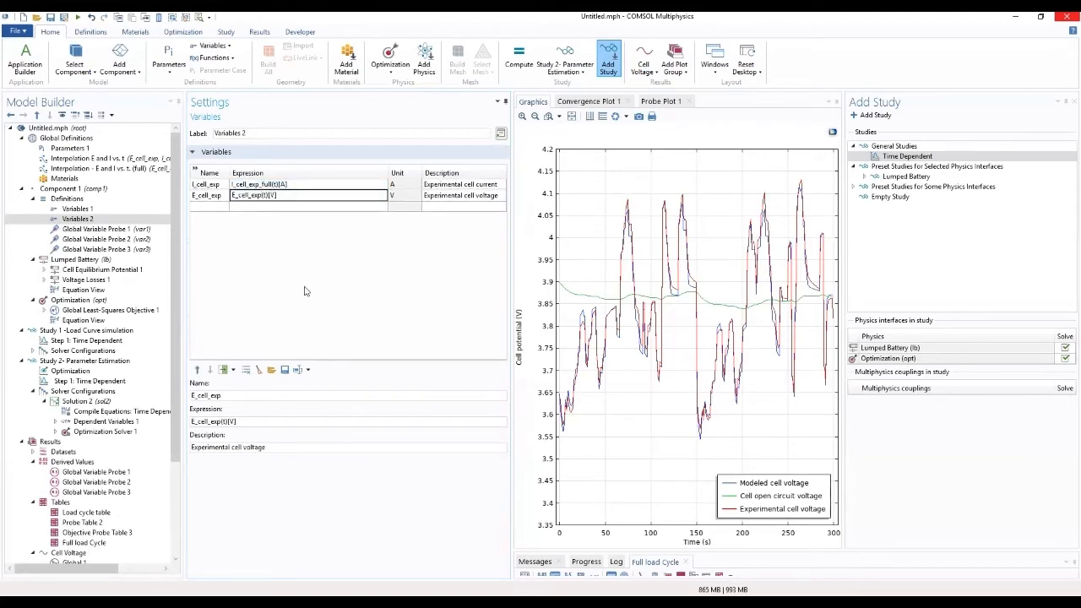
type("_ful")
key("BackSpace")
key("BackSpace")
type("ull")
key("Return")
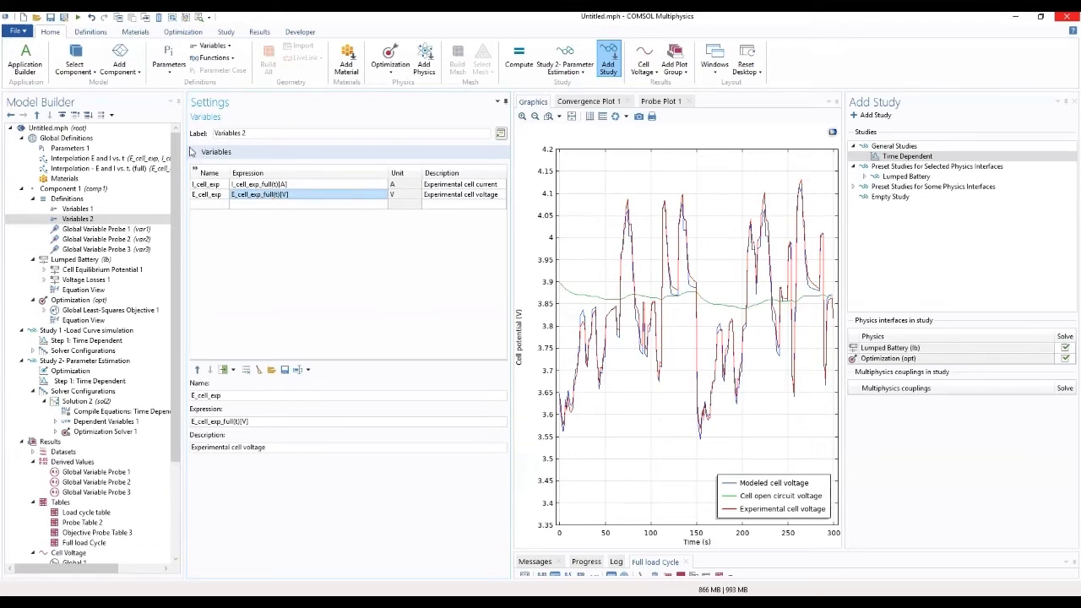
- Add a new Time Dependent study to the model
left_click(85, 129)
right_click(90, 132)
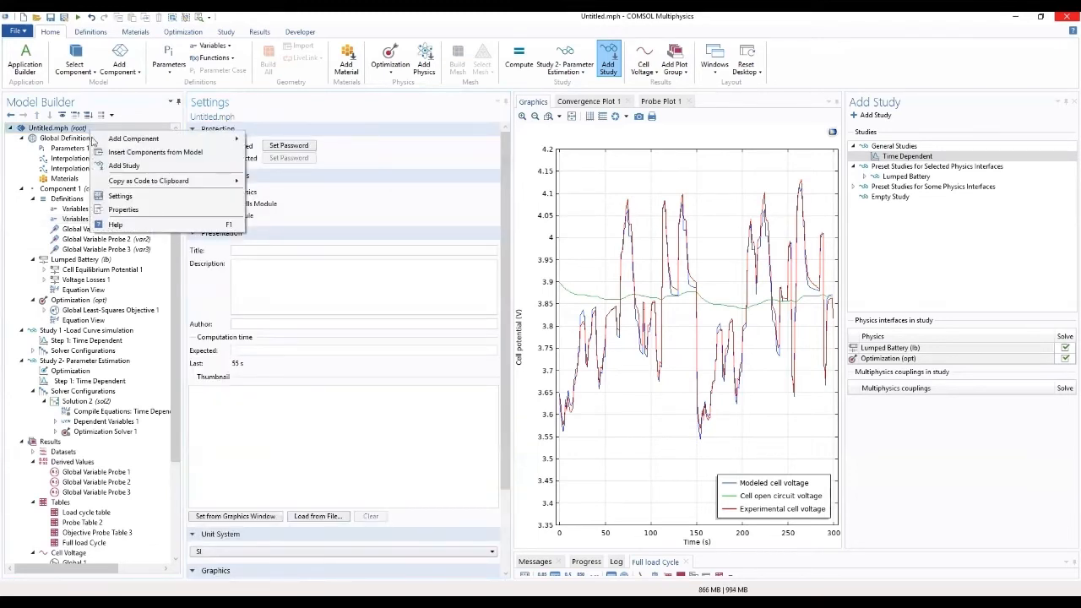
left_click(119, 167)
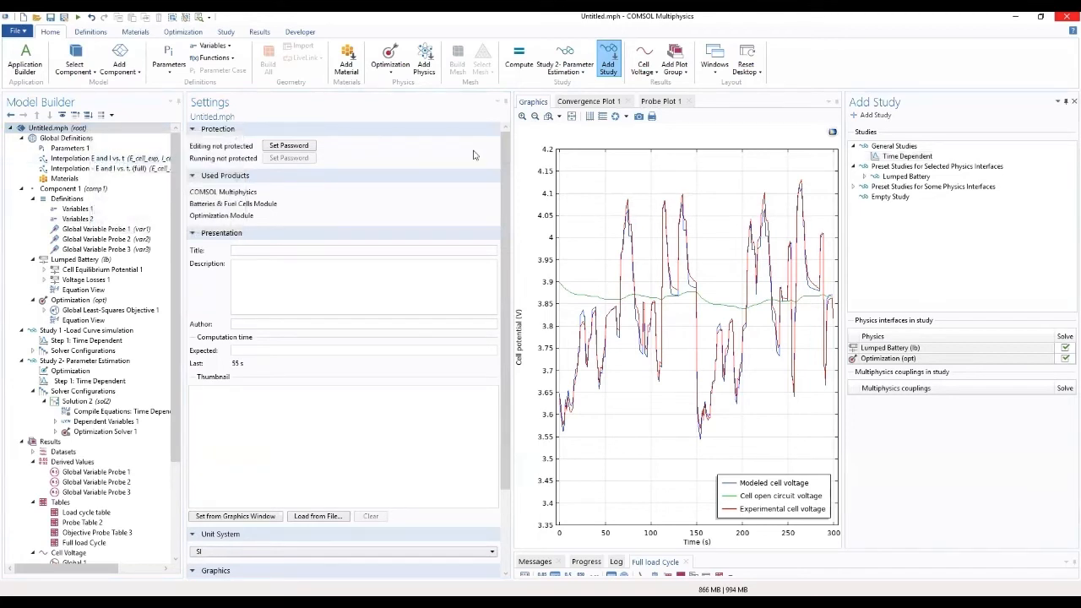
double_click(890, 157)
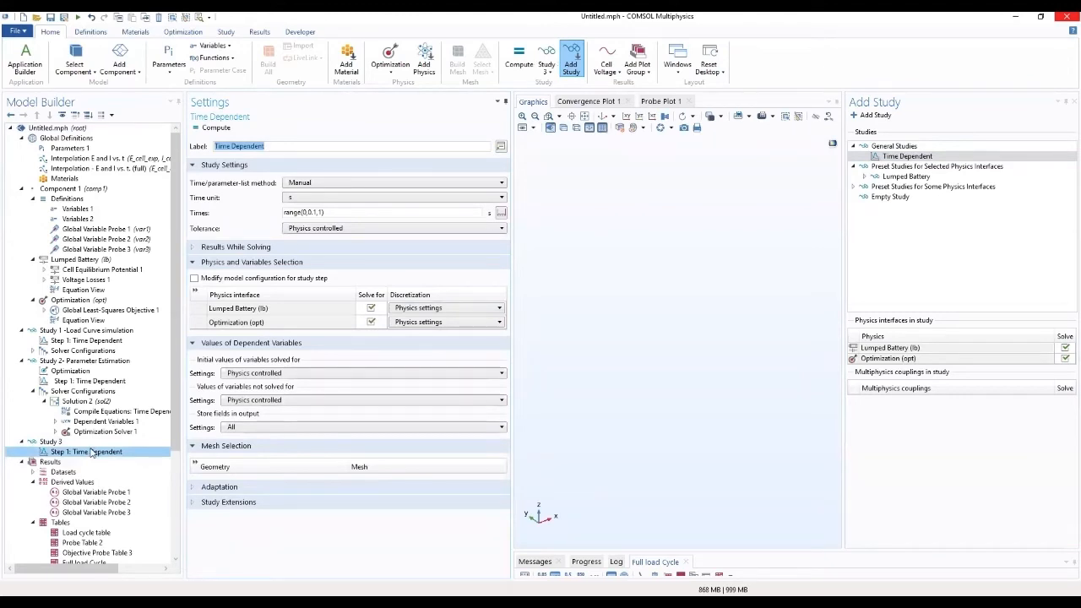
- Label the new study "Study 3-Full load Cycle Predicitions"
left_click(54, 442)
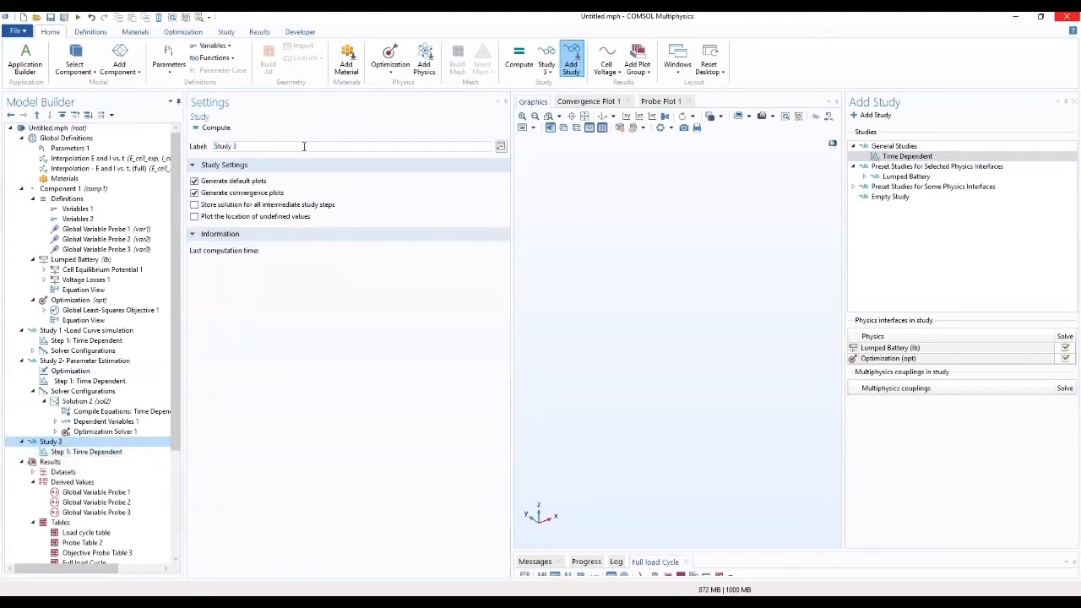
left_click(305, 147)
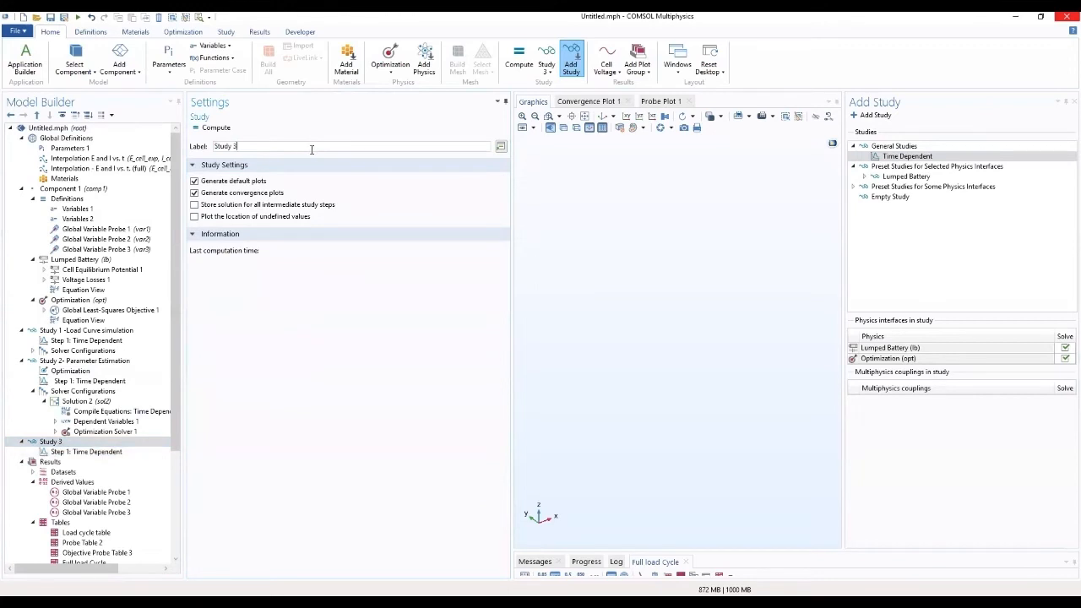
type("-Full load Cycle Pre")
type("dictions")
left_click(85, 441)
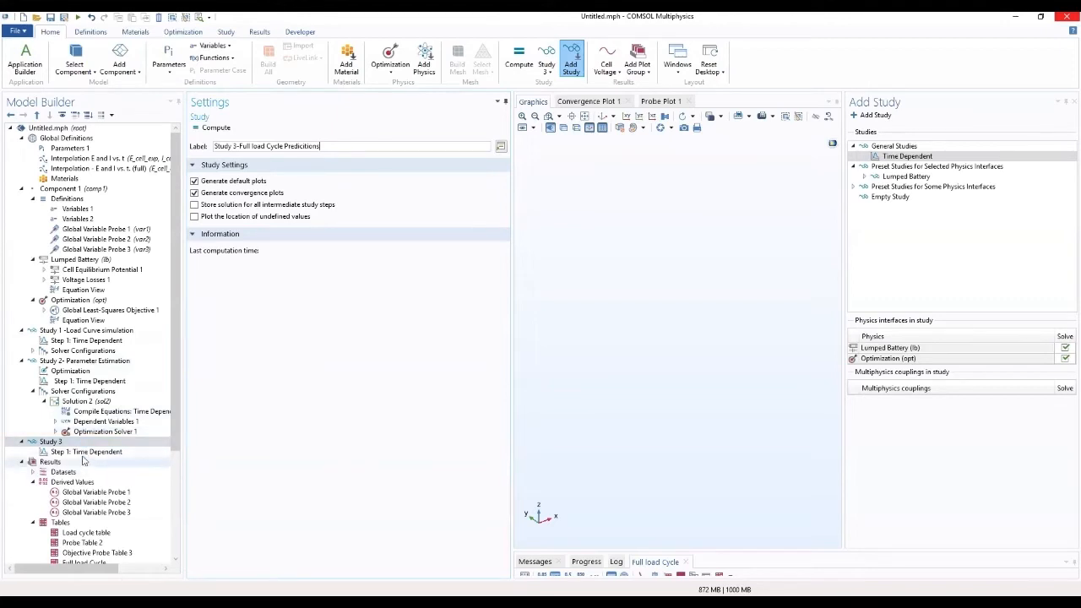
- Set Study 3's time-dependent step to times range(0,1,600) with a user-controlled relative tolerance of 0.001
left_click(85, 452)
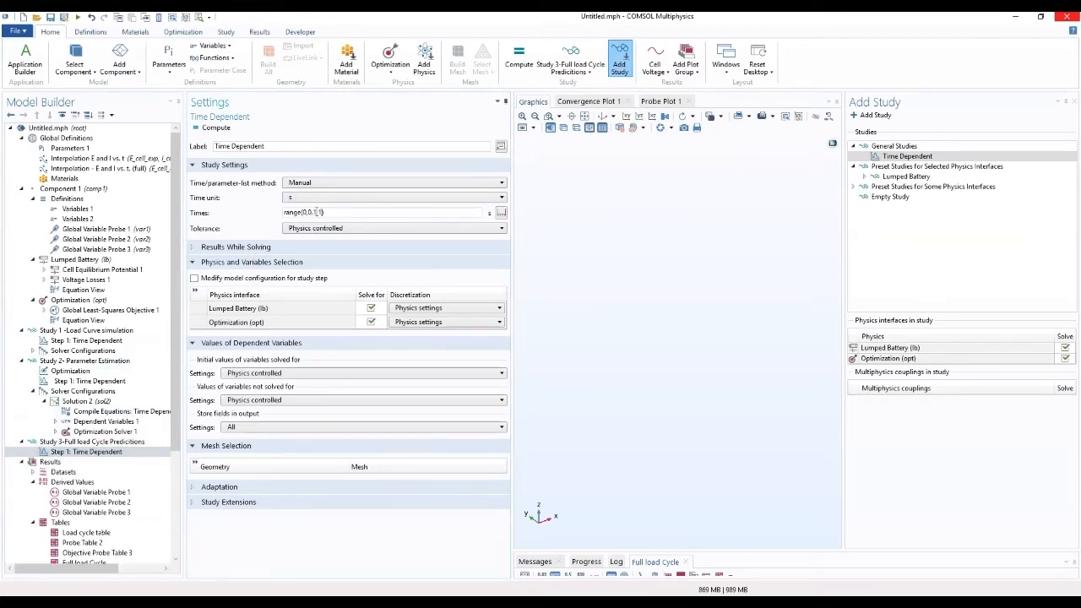
double_click(311, 213)
type("1")
double_click(316, 212)
type("600")
left_click(439, 229)
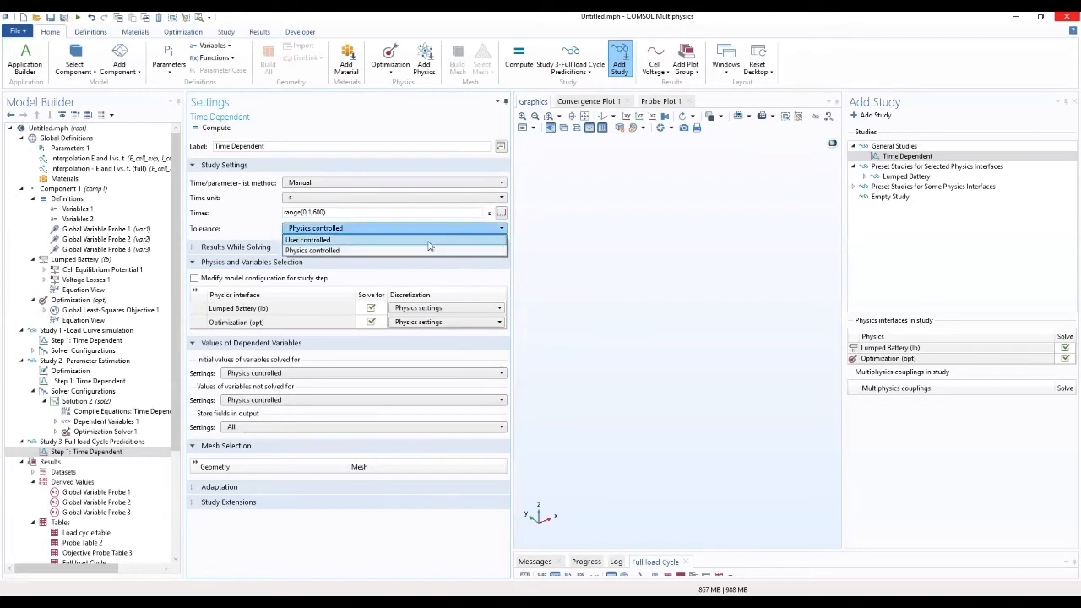
left_click(429, 241)
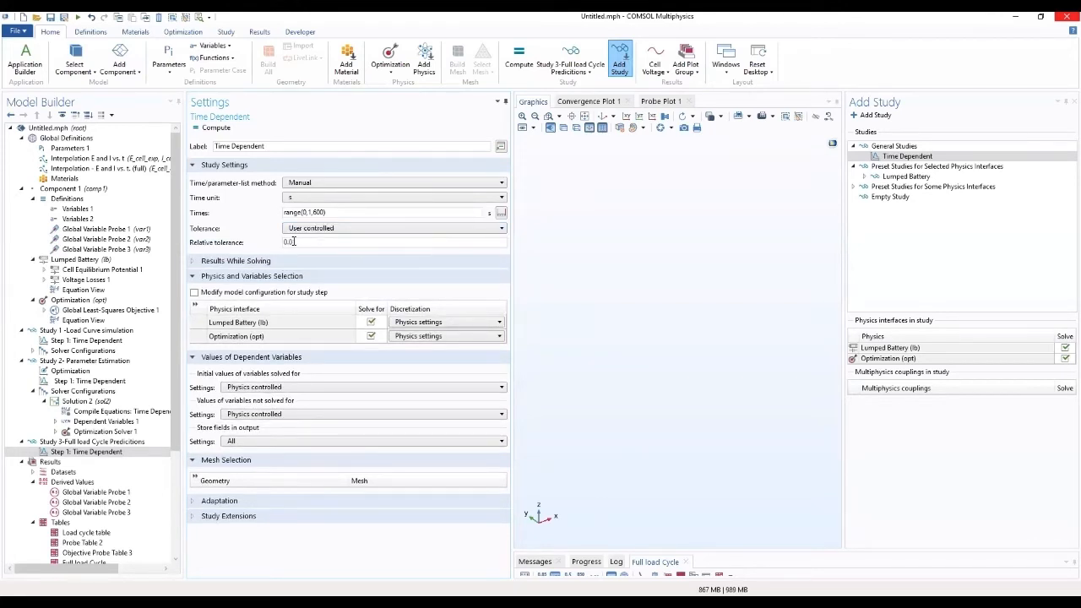
type("01")
- Enable modifying the model configuration for Study 3's time-dependent step and disable Variables 1 there
left_click(196, 292)
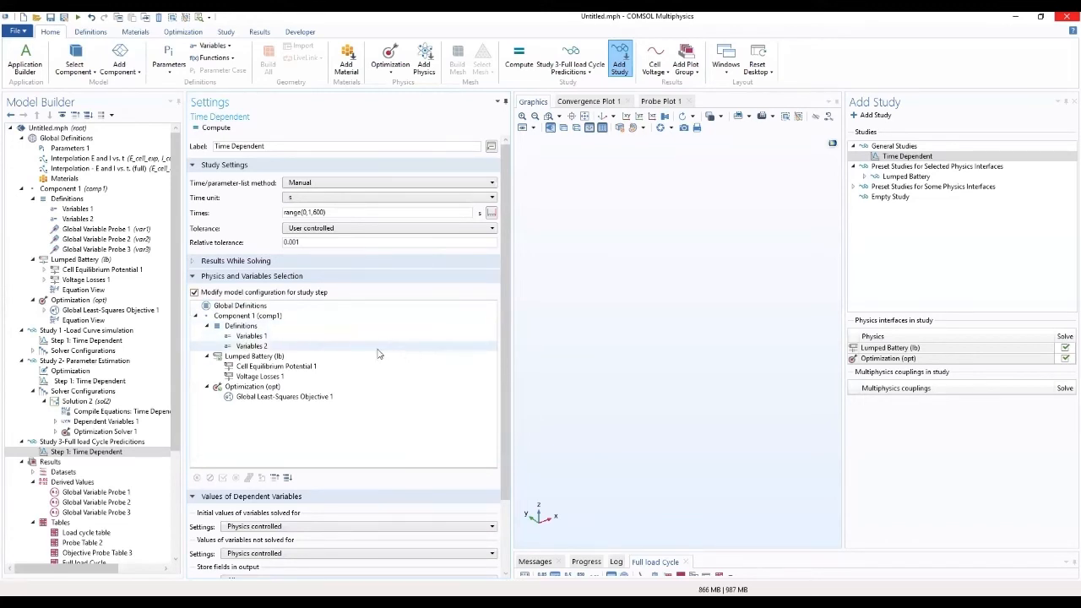
left_click(264, 377)
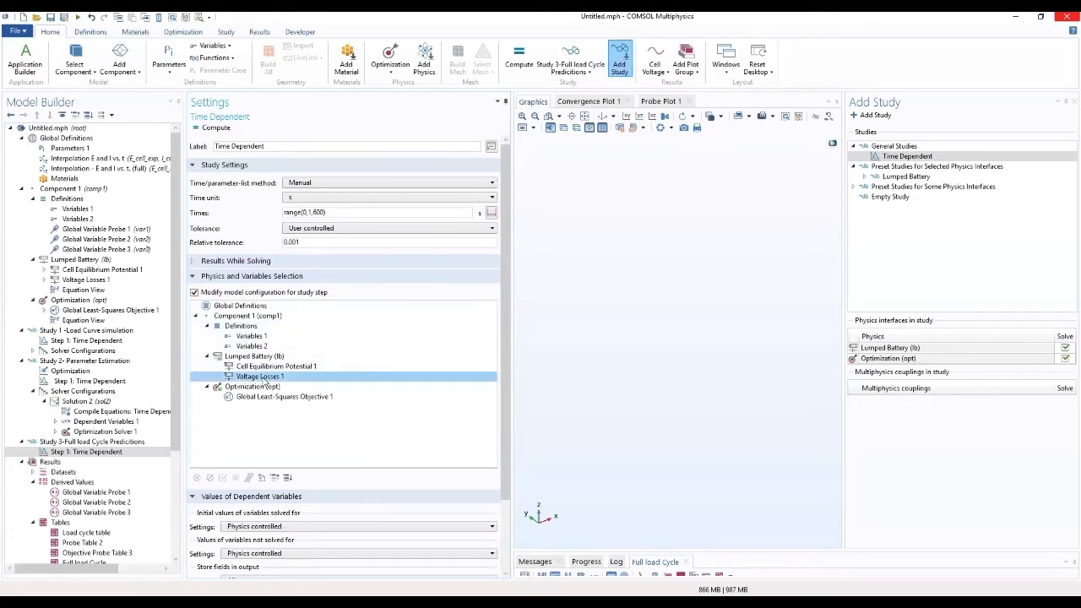
left_click(253, 336)
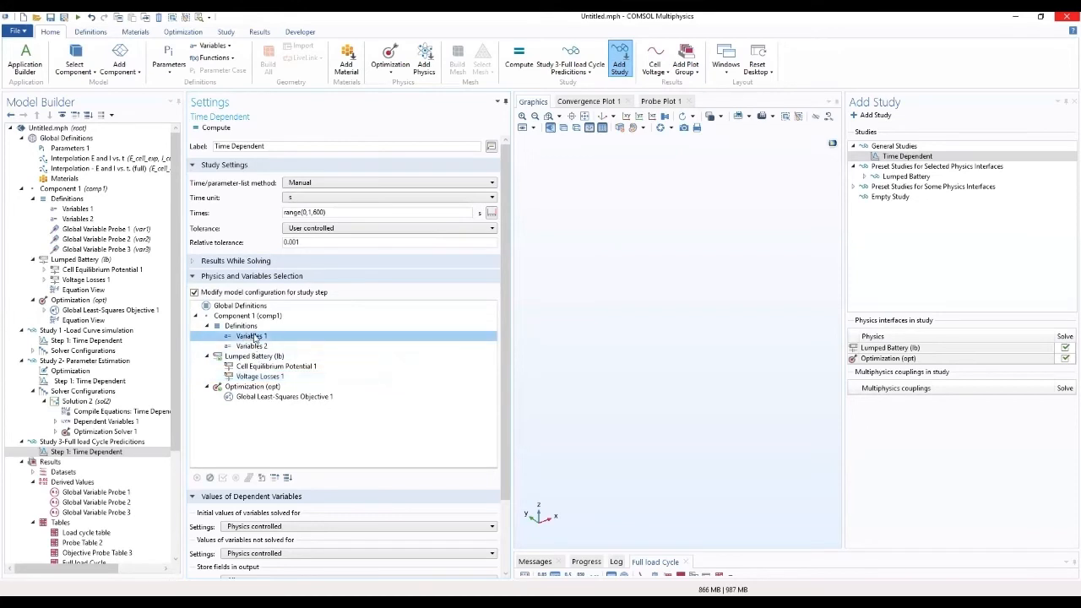
right_click(255, 337)
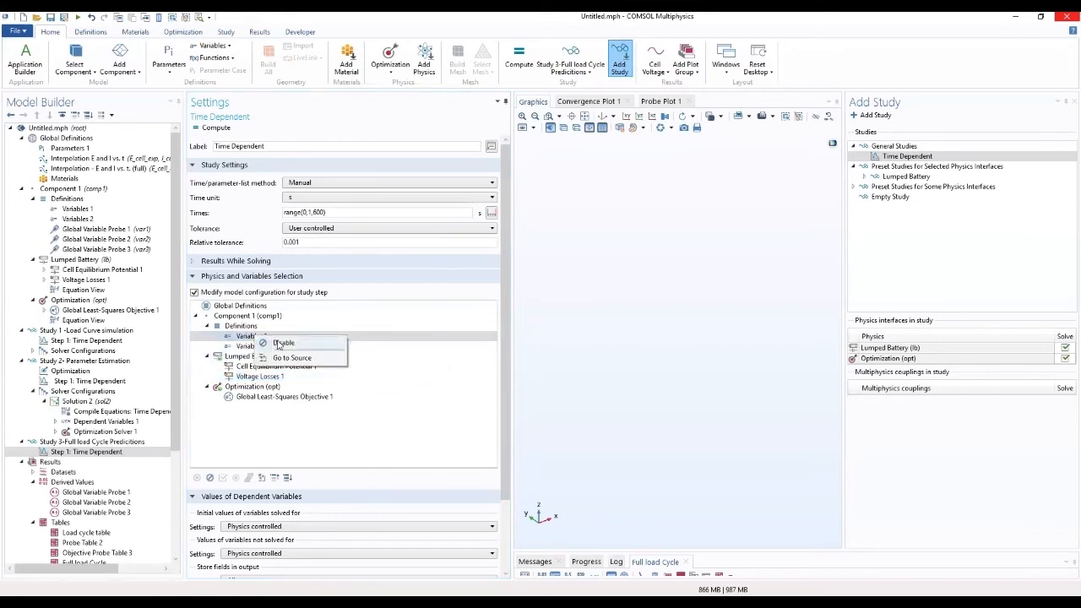
left_click(279, 343)
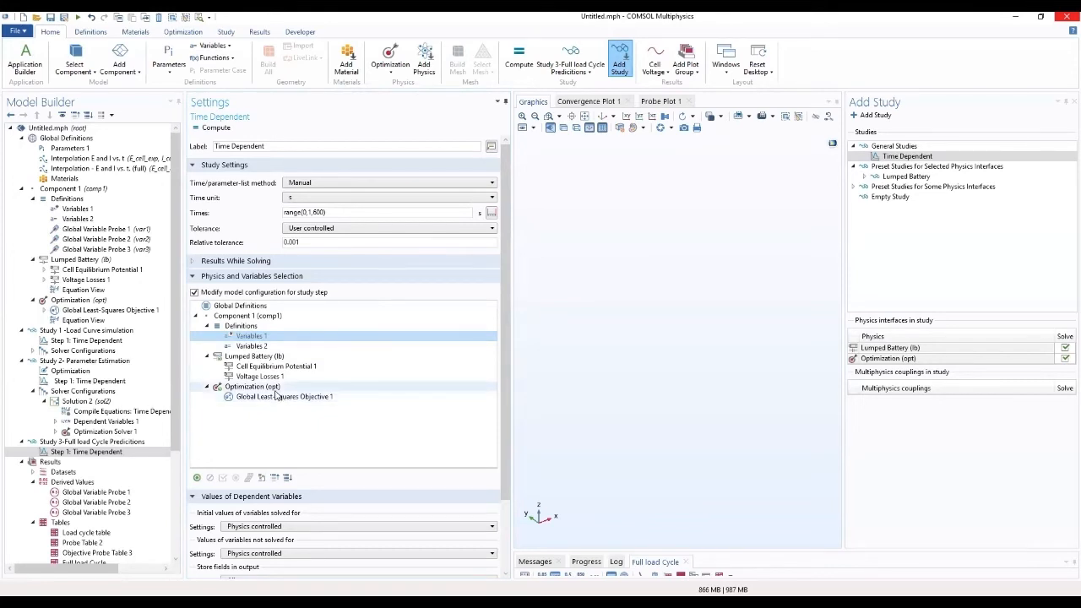
- Disable the Optimization interface in the solvers for Study 3's time-dependent step
left_click(275, 388)
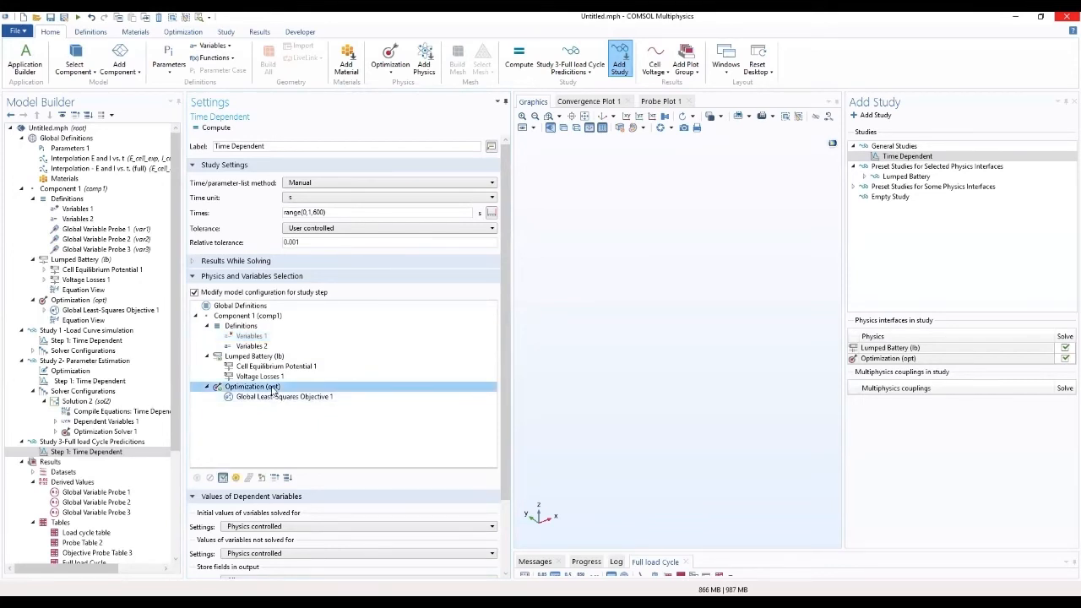
right_click(274, 392)
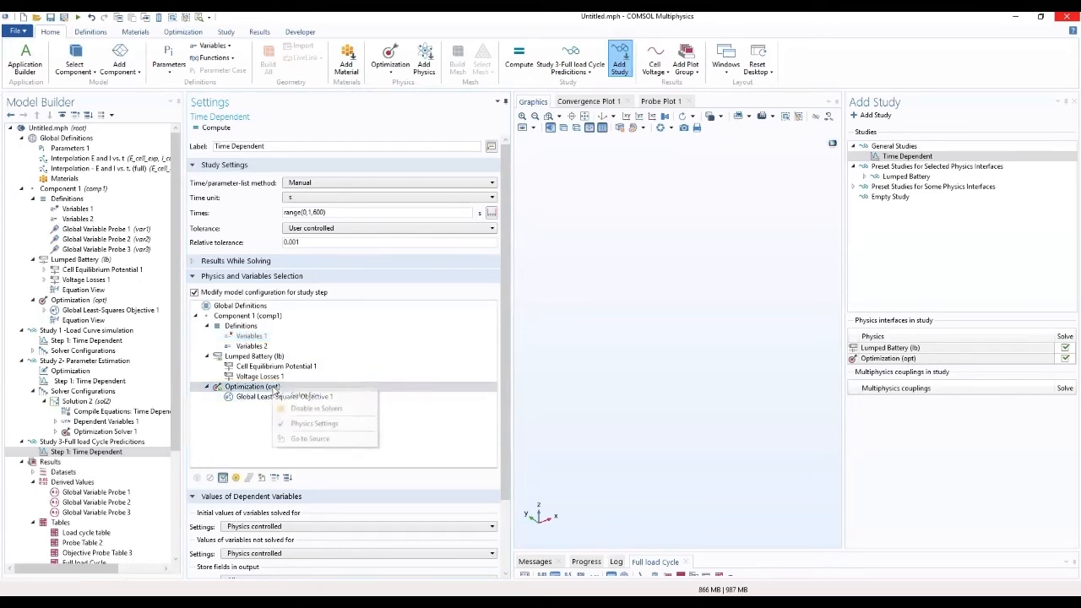
left_click(304, 409)
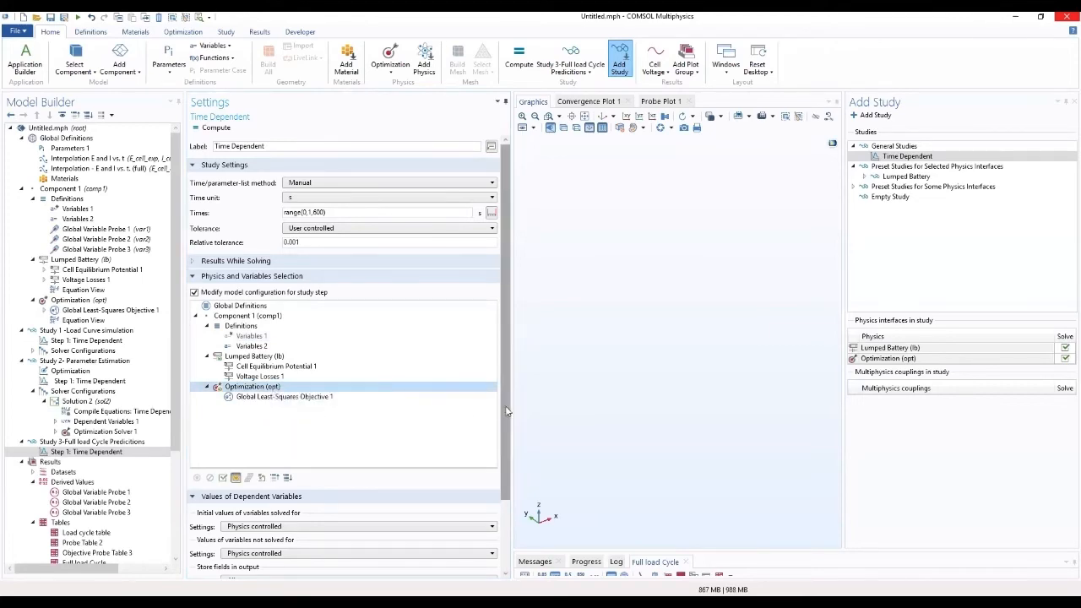
- Make Study 3's values of variables not solved for user controlled, taken from the study "Study 2- Parameter Estimation, Time Dependent"
left_click_drag(507, 411, 507, 494)
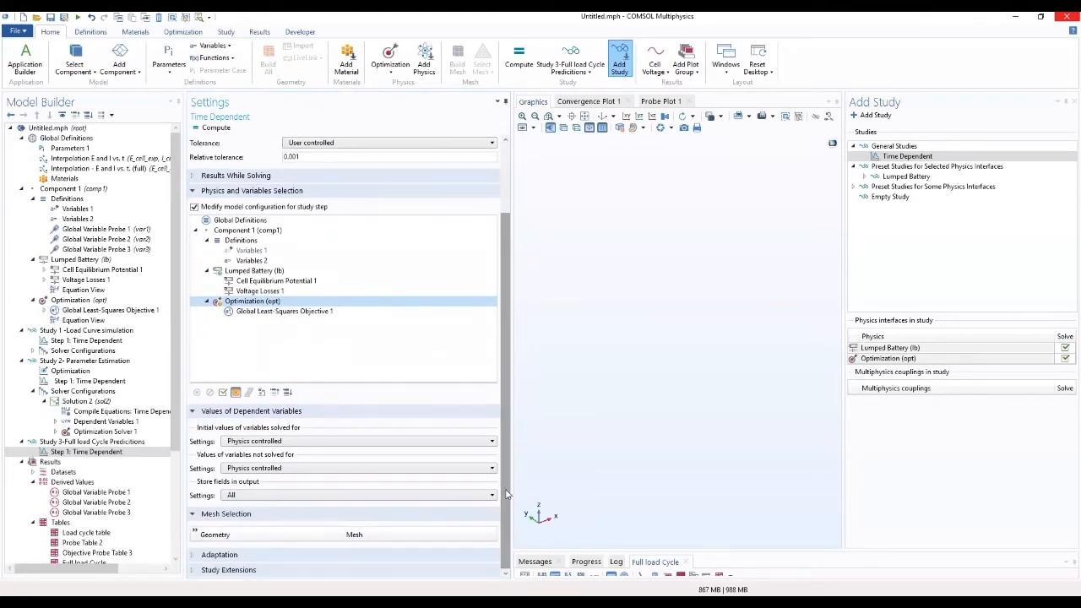
left_click(273, 470)
left_click(276, 484)
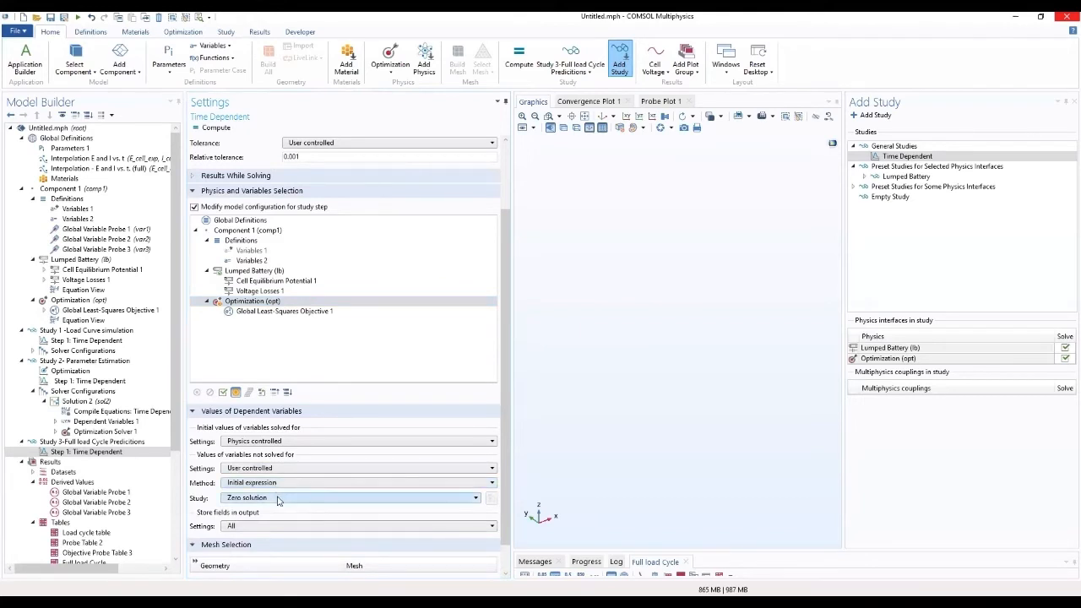
left_click(278, 501)
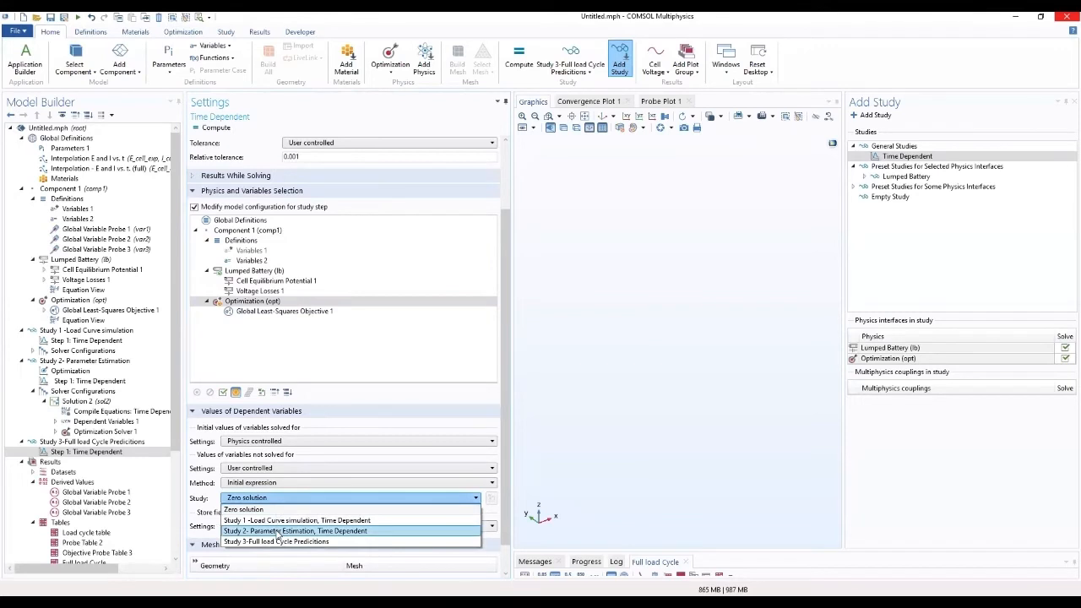
left_click(278, 532)
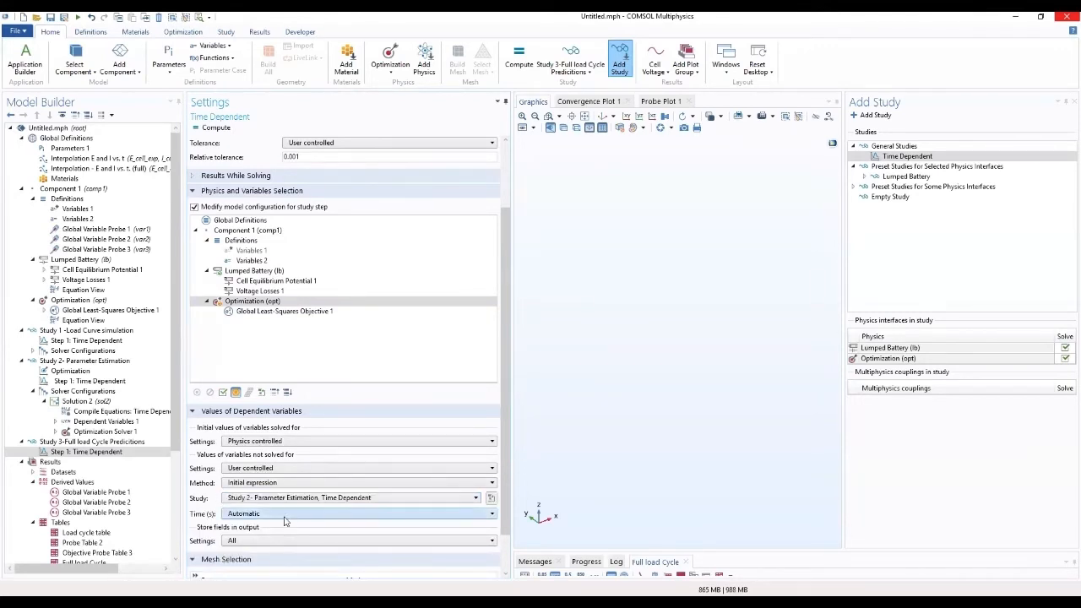
- Turn off generation of default plots for Study 3
left_click(61, 442)
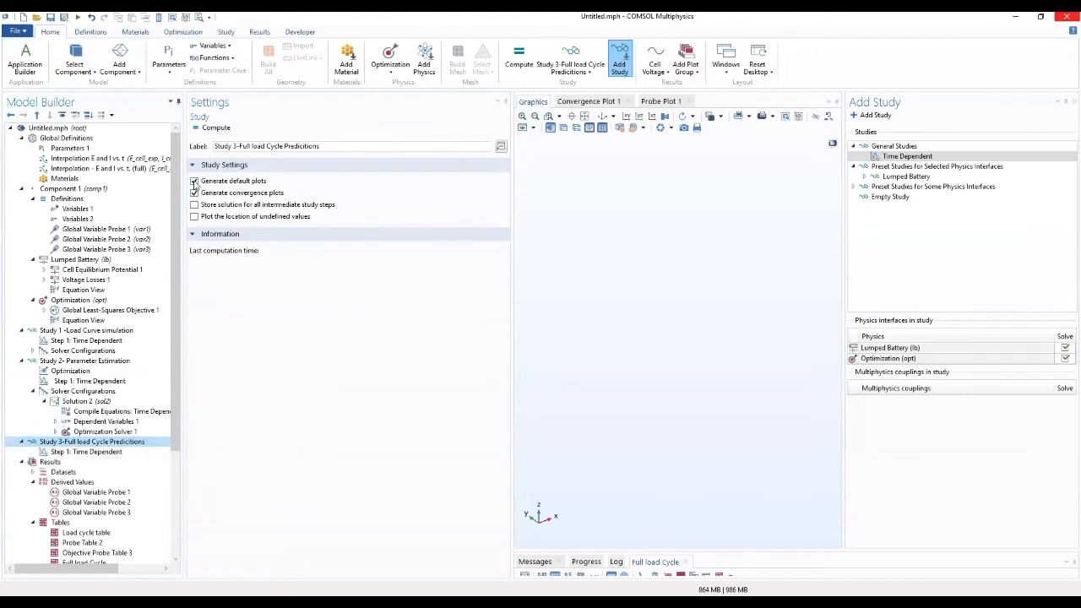
left_click(194, 182)
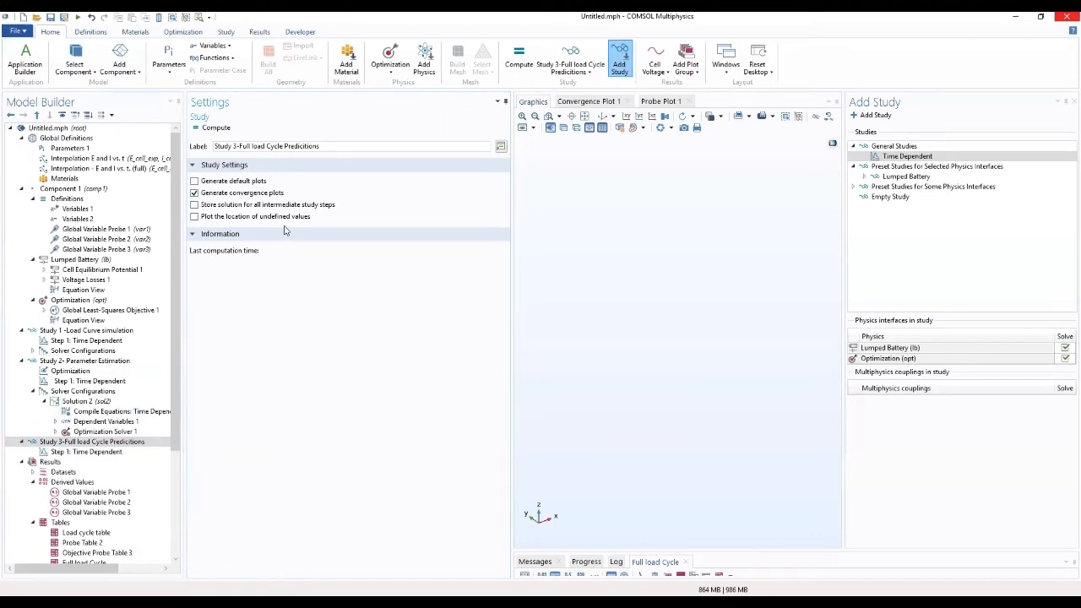
- Enable modifying the model configuration for Study 1's time-dependent step, disabling Variables 2 there and the Optimization interface in the solvers
left_click(95, 220)
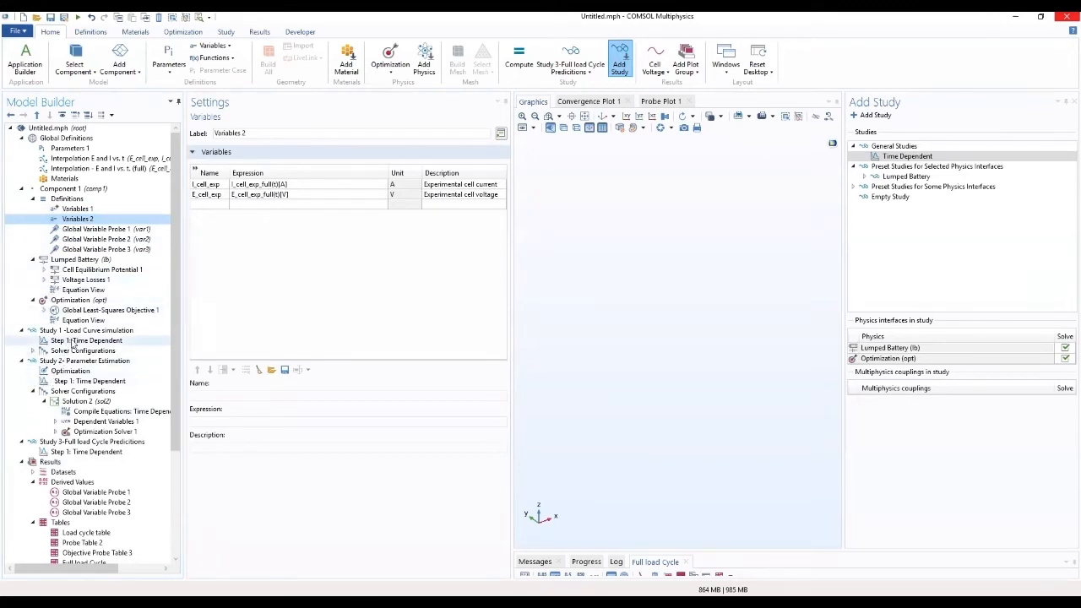
left_click(73, 342)
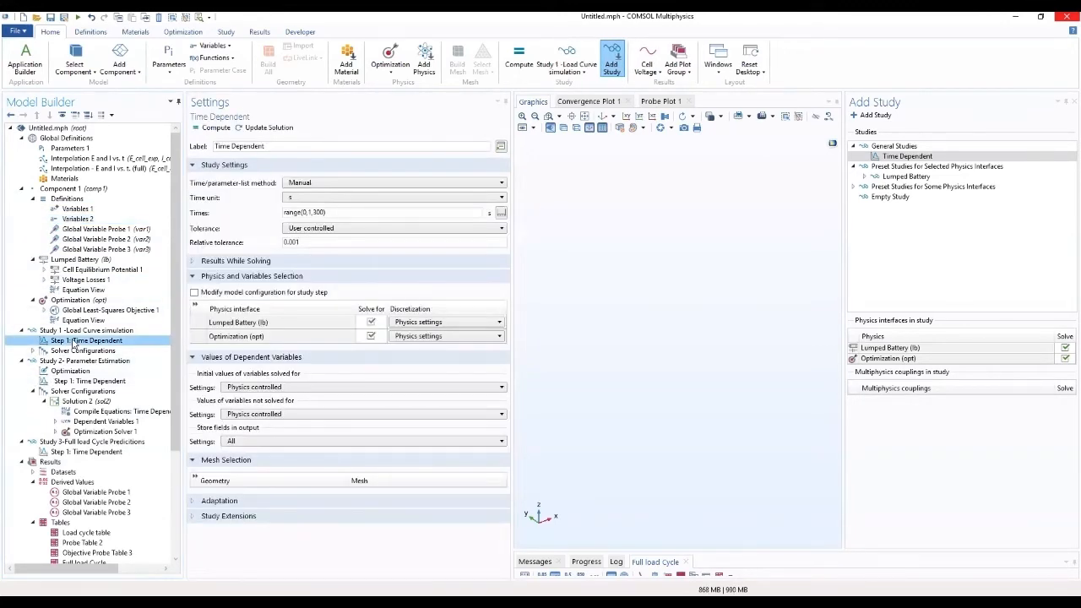
left_click(195, 292)
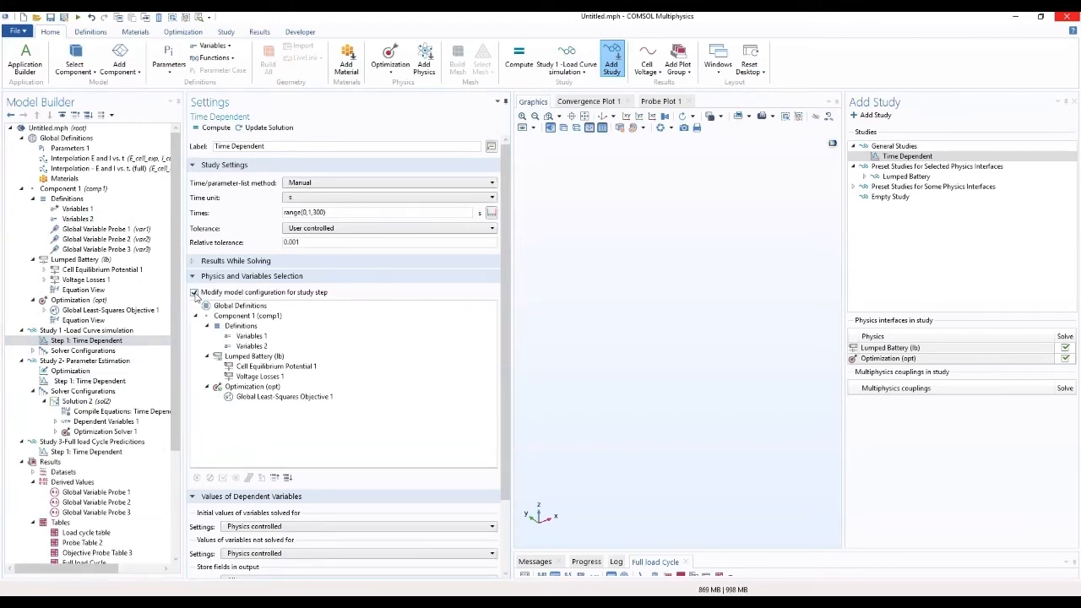
left_click(264, 346)
right_click(266, 348)
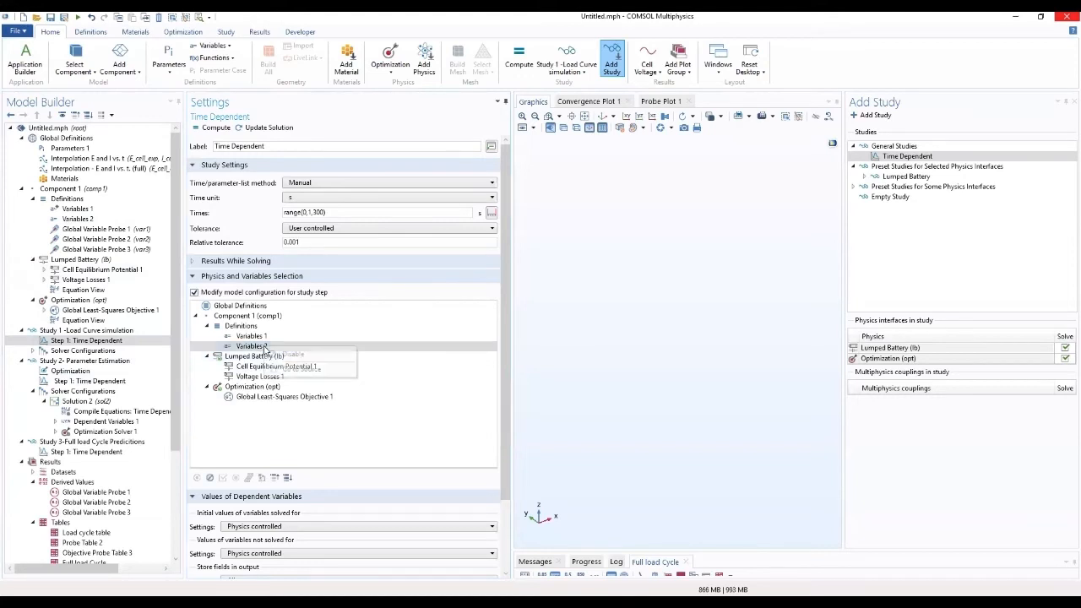
left_click(290, 355)
left_click(252, 386)
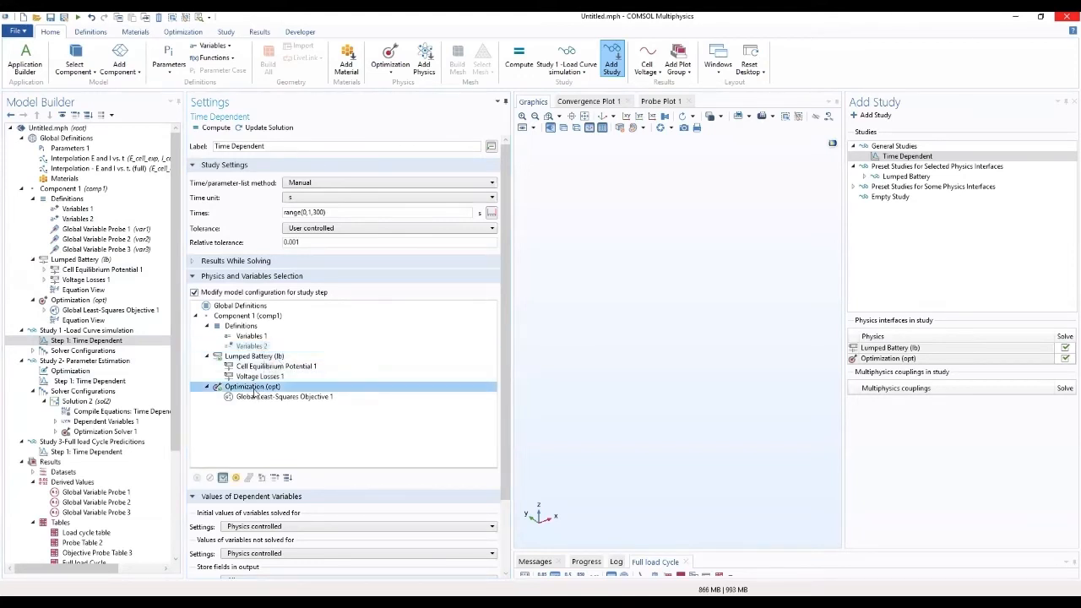
right_click(253, 392)
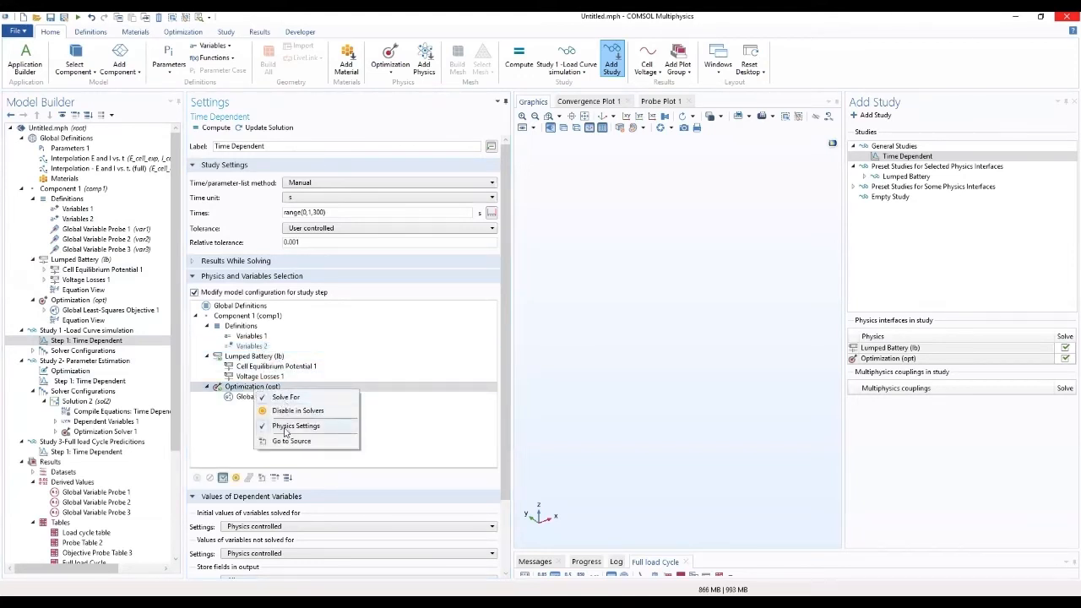
left_click(287, 411)
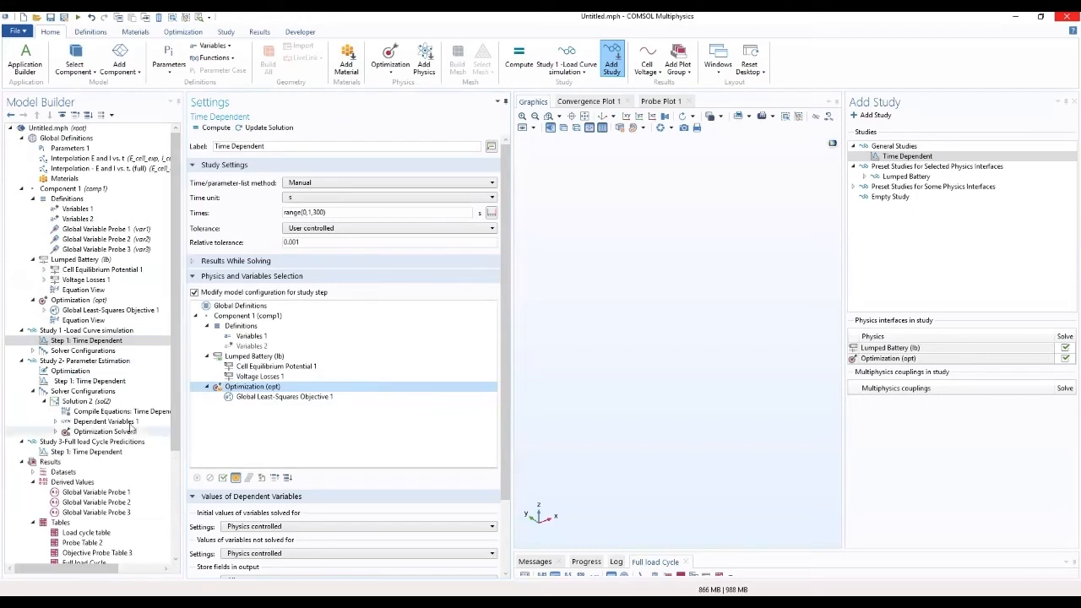
- Enable modifying the model configuration for Study 2's time-dependent step and disable Variables 2 there
left_click(79, 381)
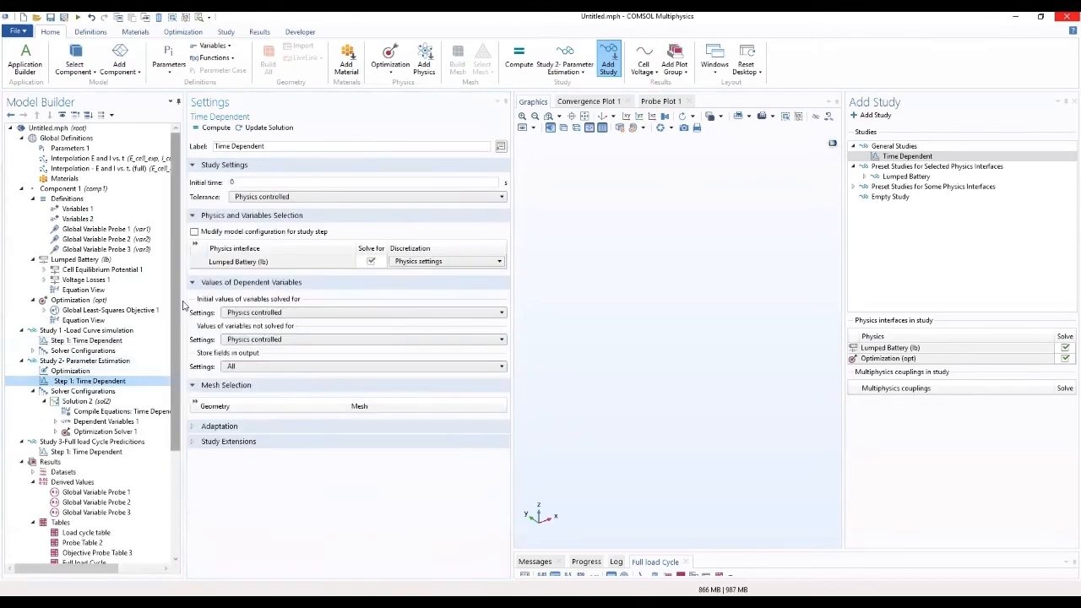
left_click(195, 231)
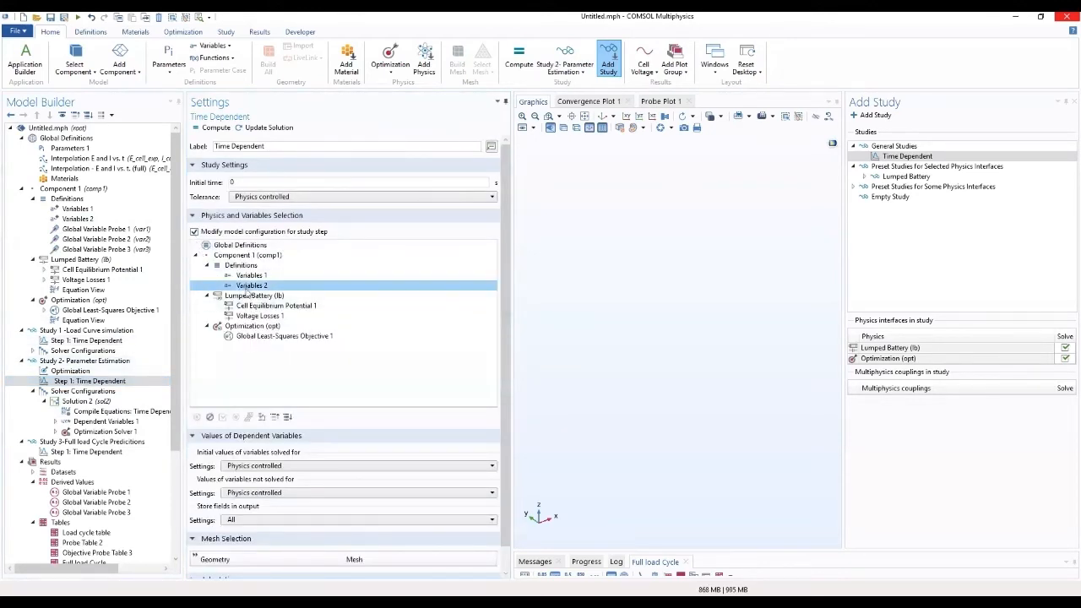
right_click(254, 287)
left_click(268, 298)
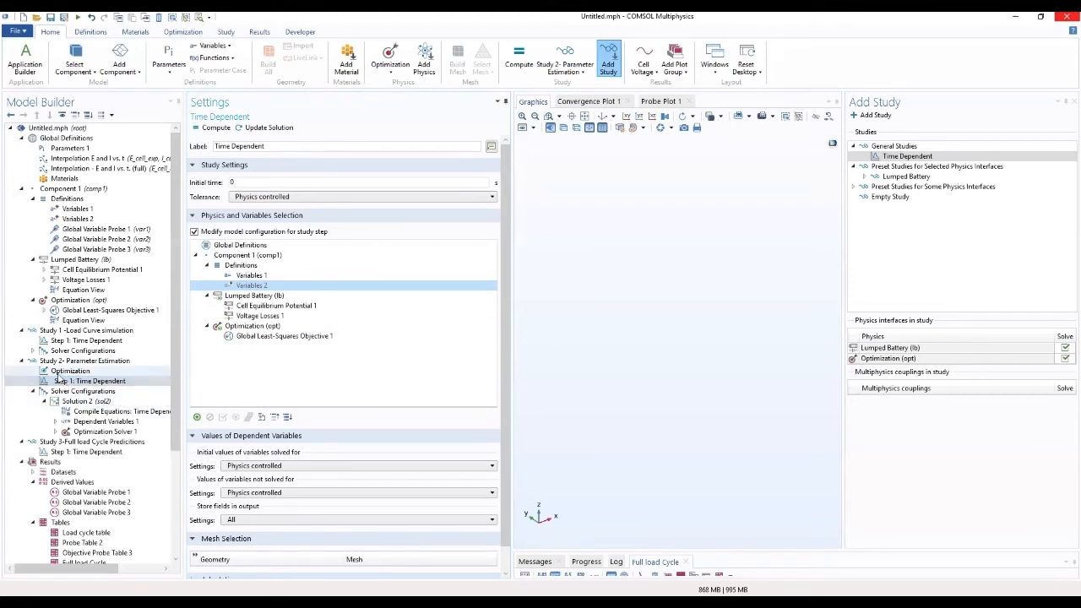
- Compute Study 3 and close the Add Study window
left_click(96, 443)
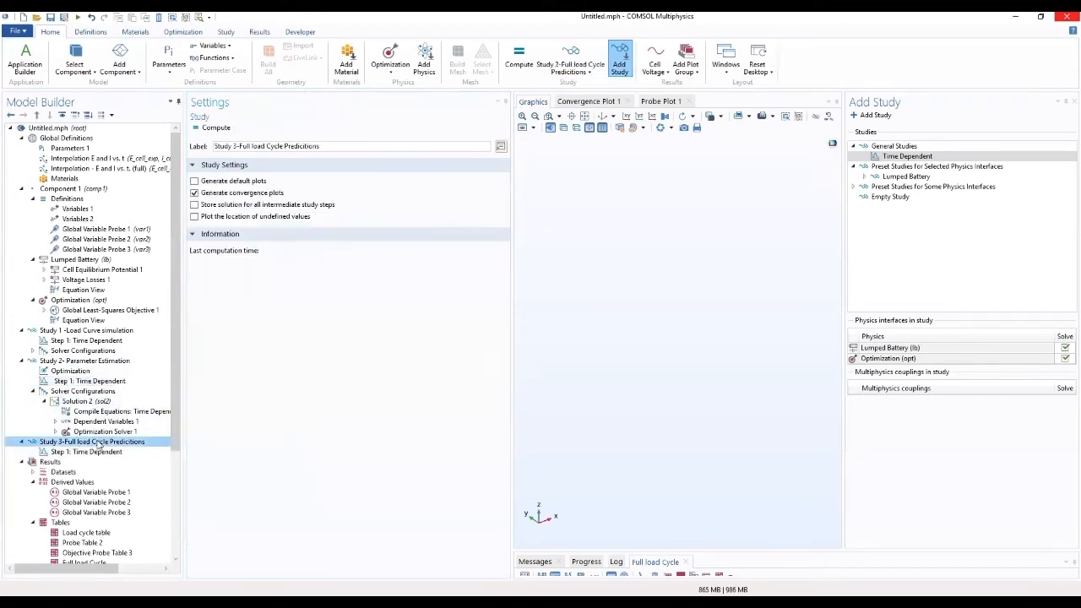
left_click(195, 131)
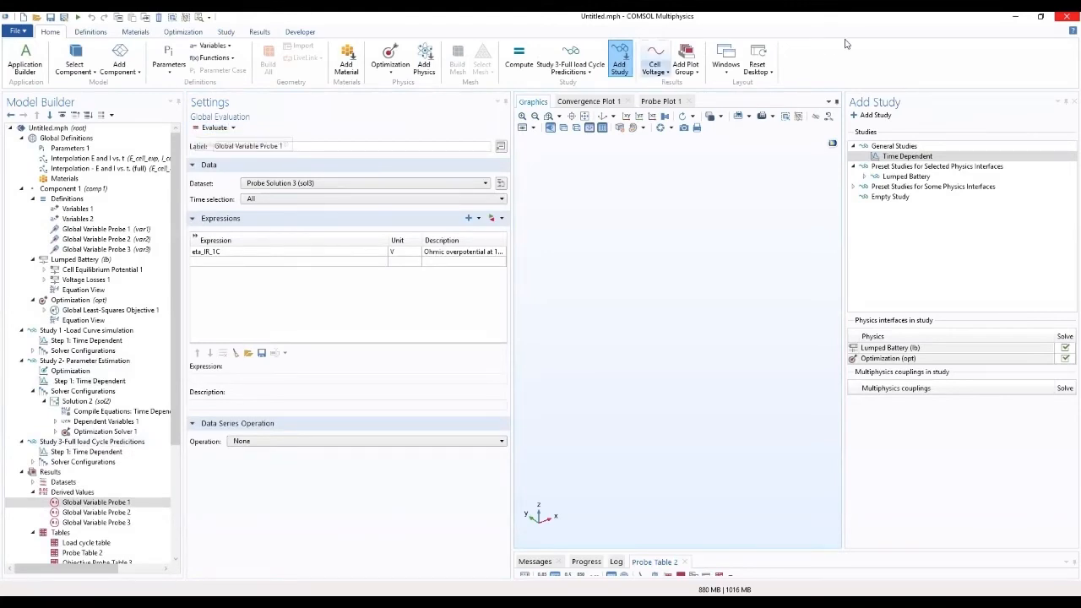
left_click(1074, 101)
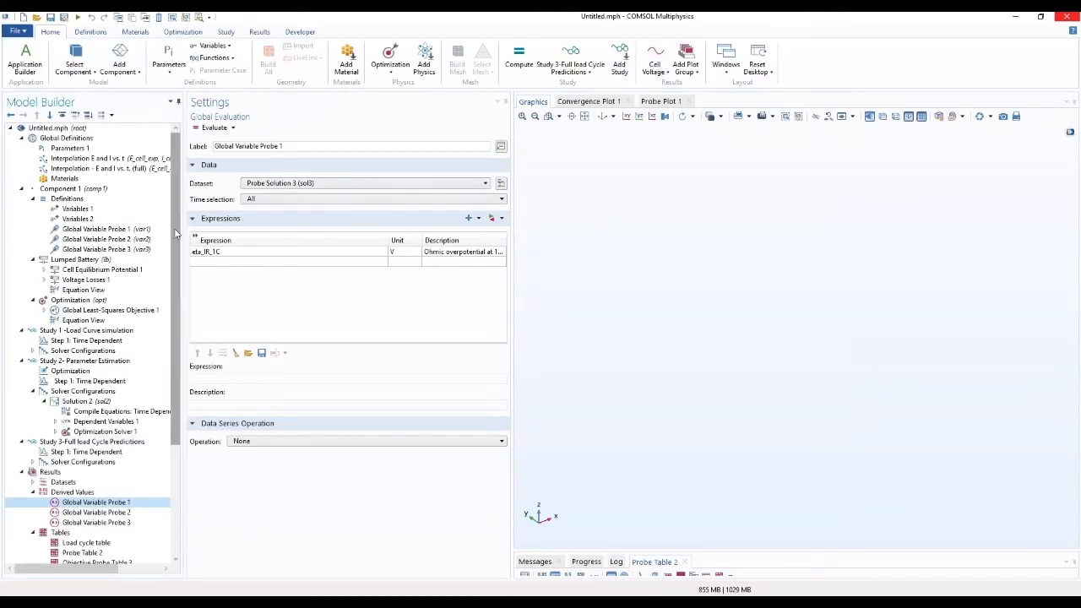
- Duplicate the Cell Voltage plot group in the results
scroll(180, 354, "down", 5)
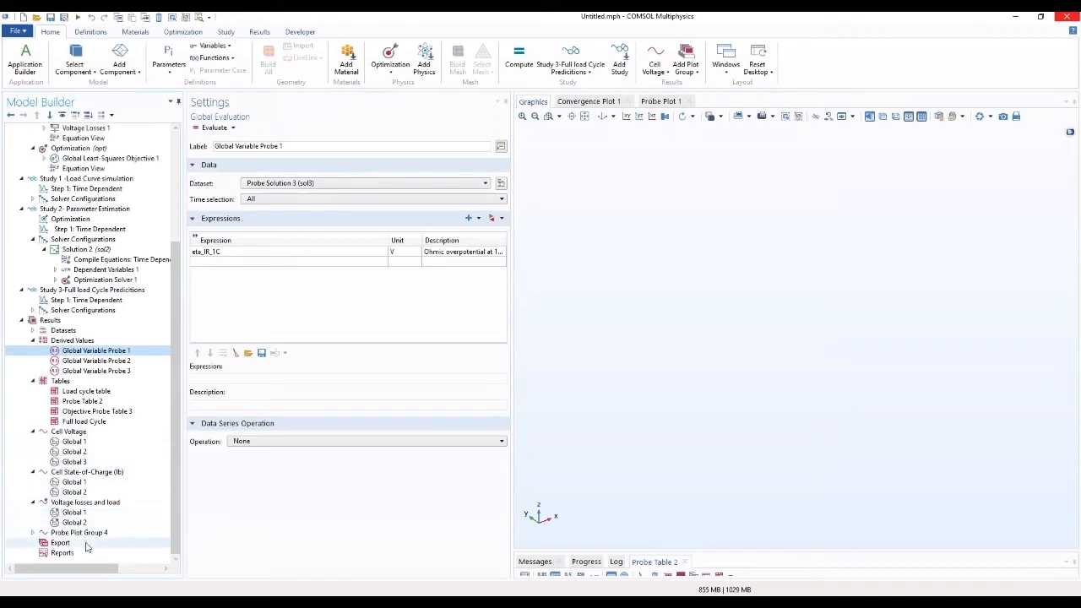
left_click(85, 432)
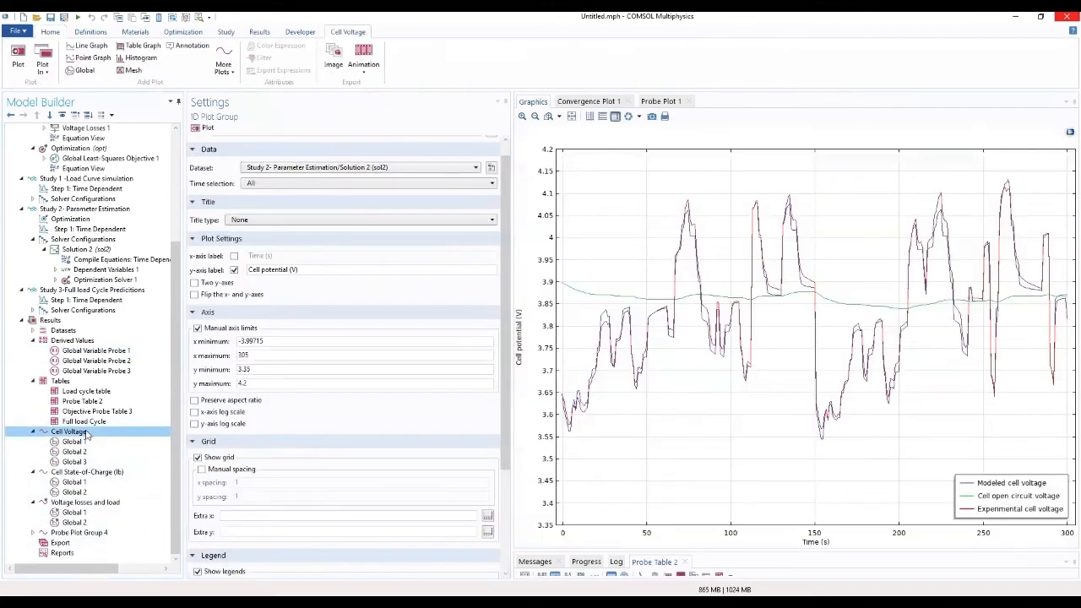
right_click(86, 434)
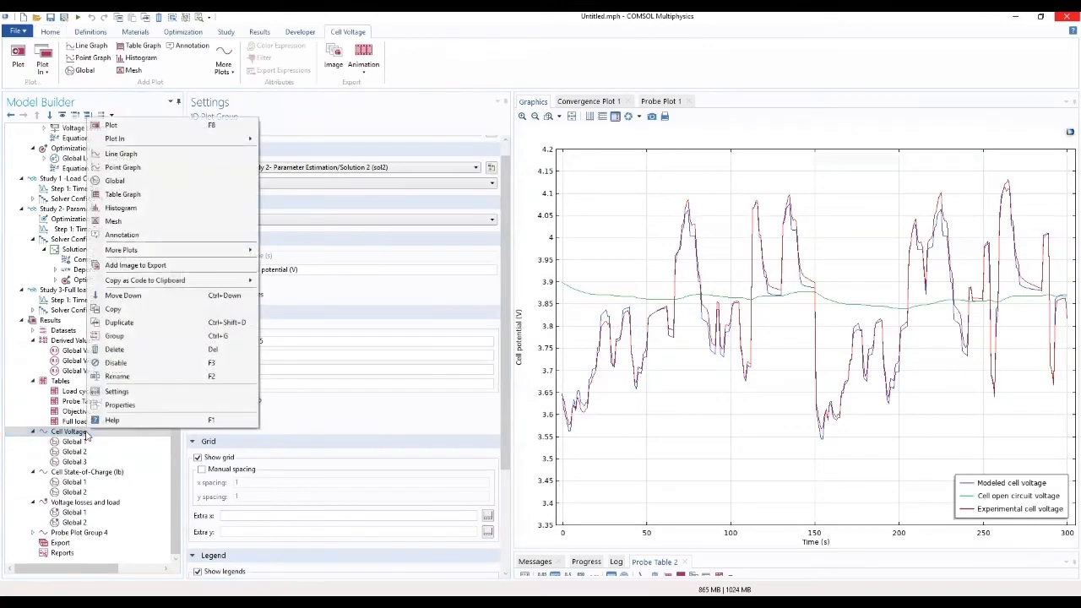
left_click(128, 324)
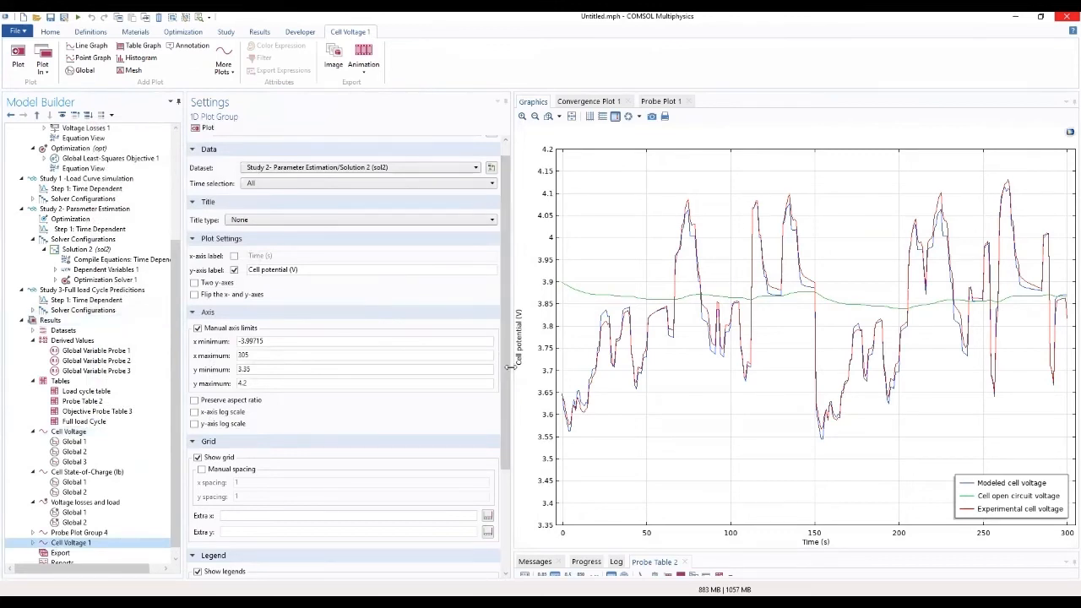
- Label the duplicated plot group "Cell Voltage Full Cycle Prediction"
left_click_drag(510, 377, 500, 403)
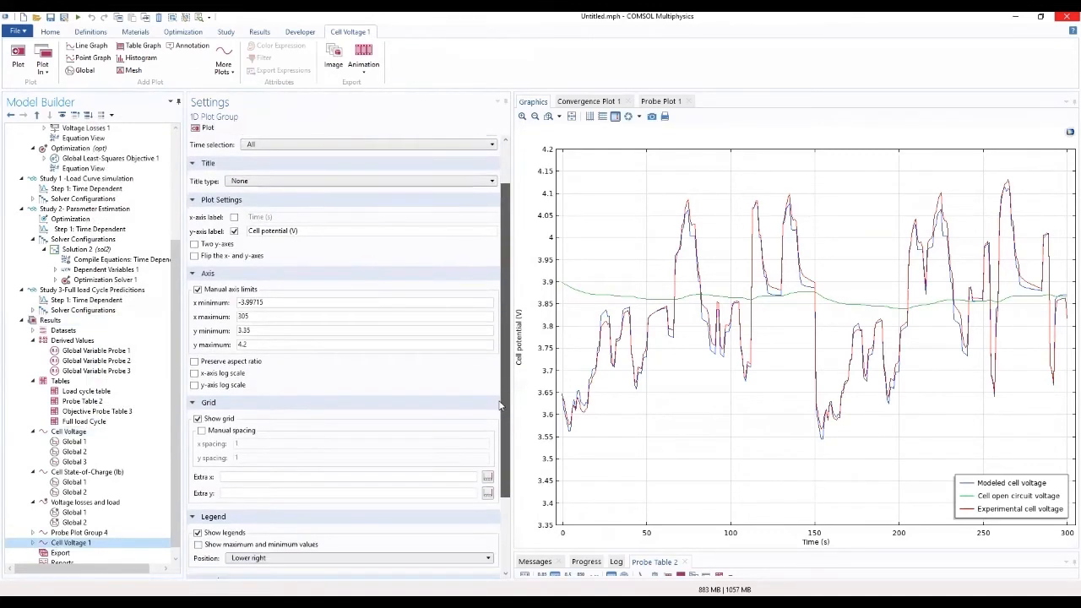
scroll(499, 403, "up", 3)
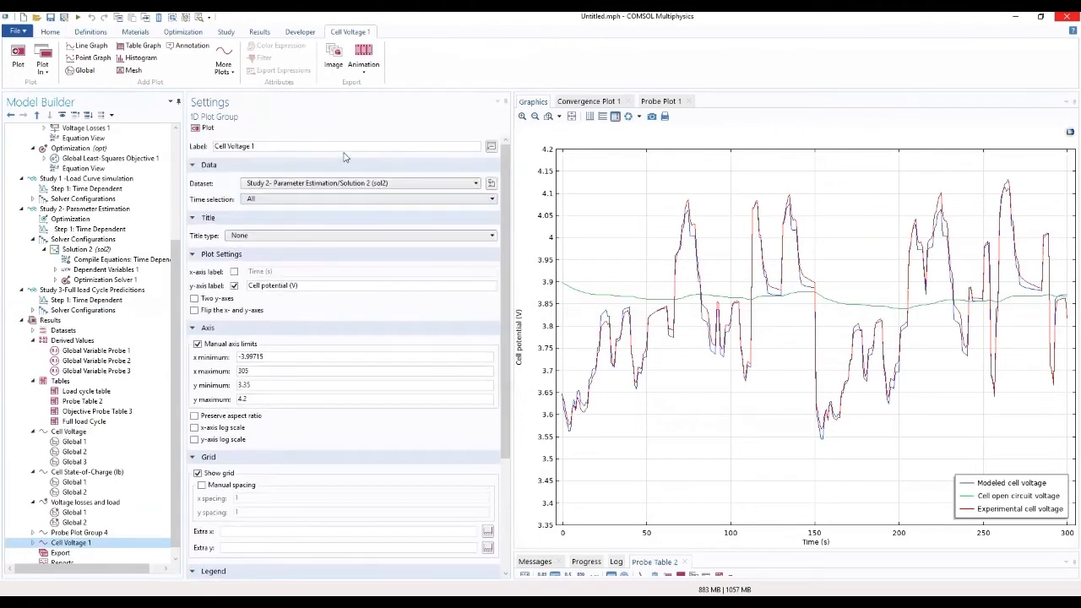
left_click_drag(333, 148, 203, 150)
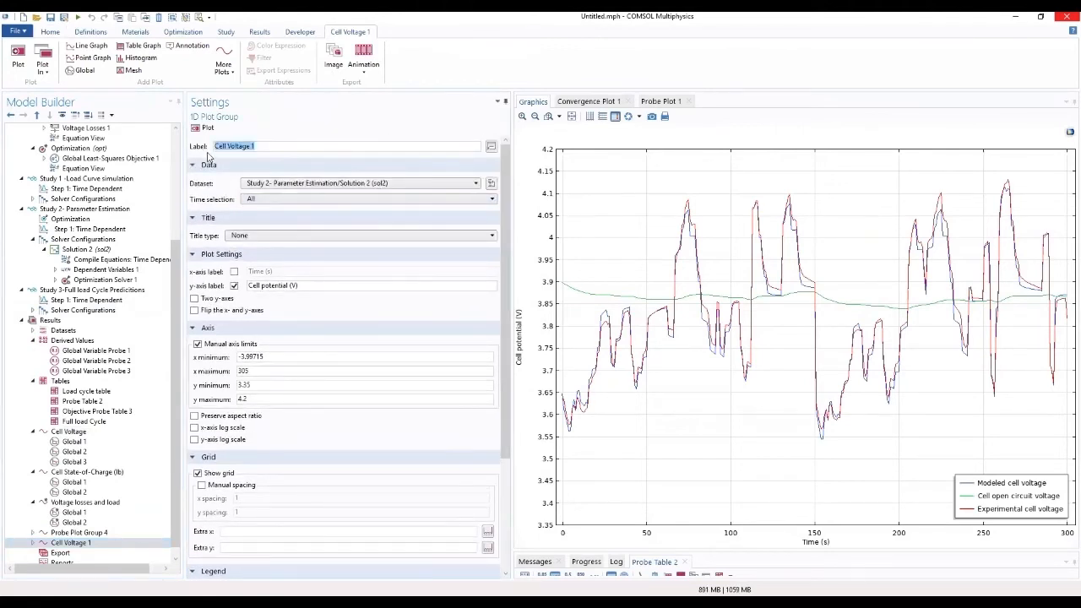
left_click(255, 147)
type("to")
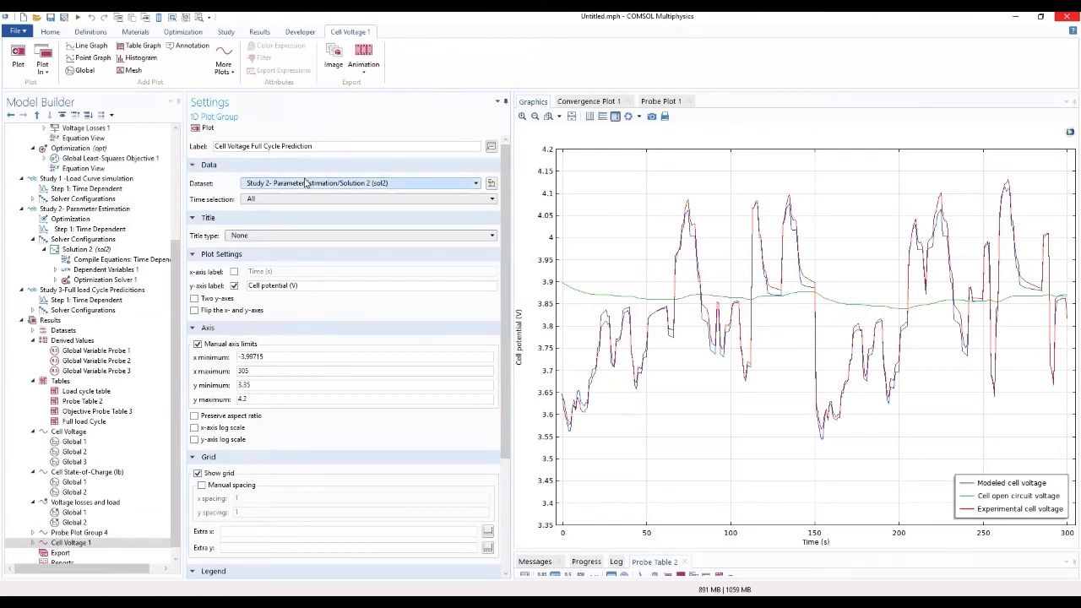
- Plot the full cycle prediction group from the dataset Study 3-Full load Cycle Predicitions/Solution 3 (sol3) with an x maximum of 610
left_click(308, 183)
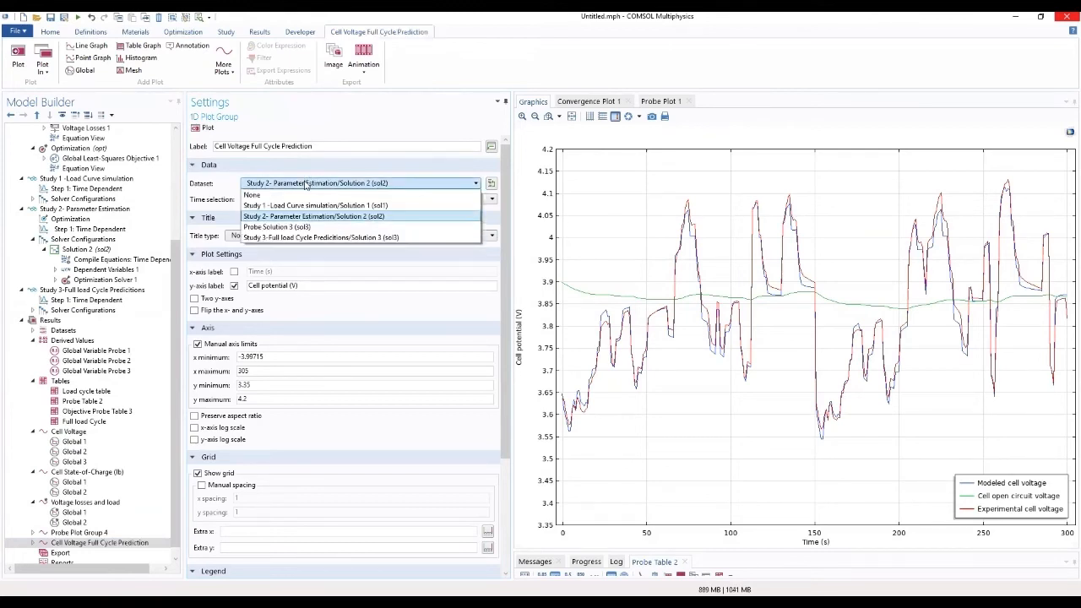
left_click(303, 239)
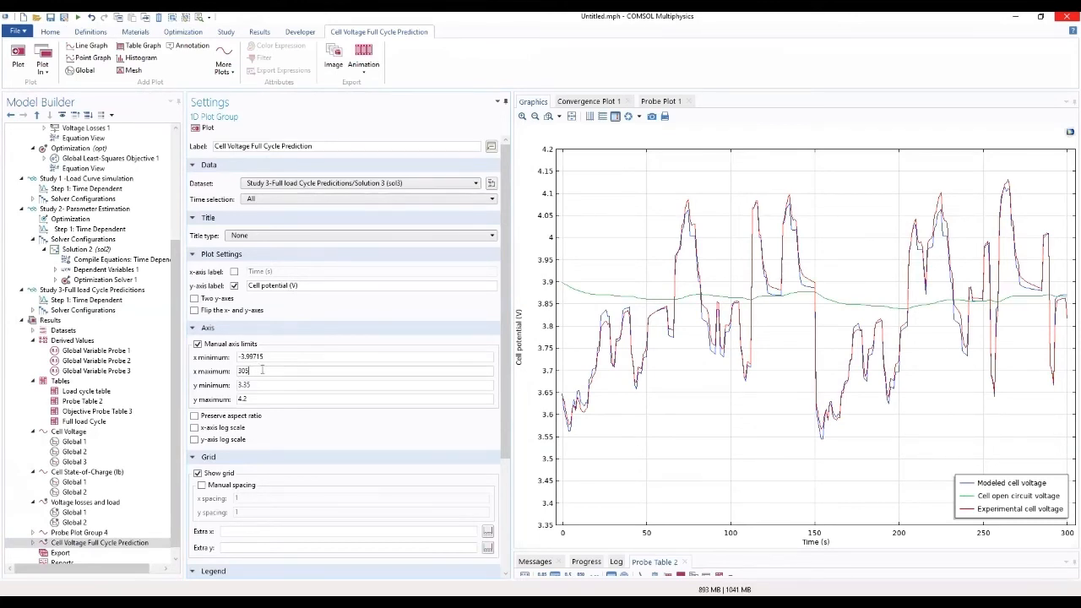
left_click_drag(253, 370, 228, 373)
type("610")
left_click(196, 130)
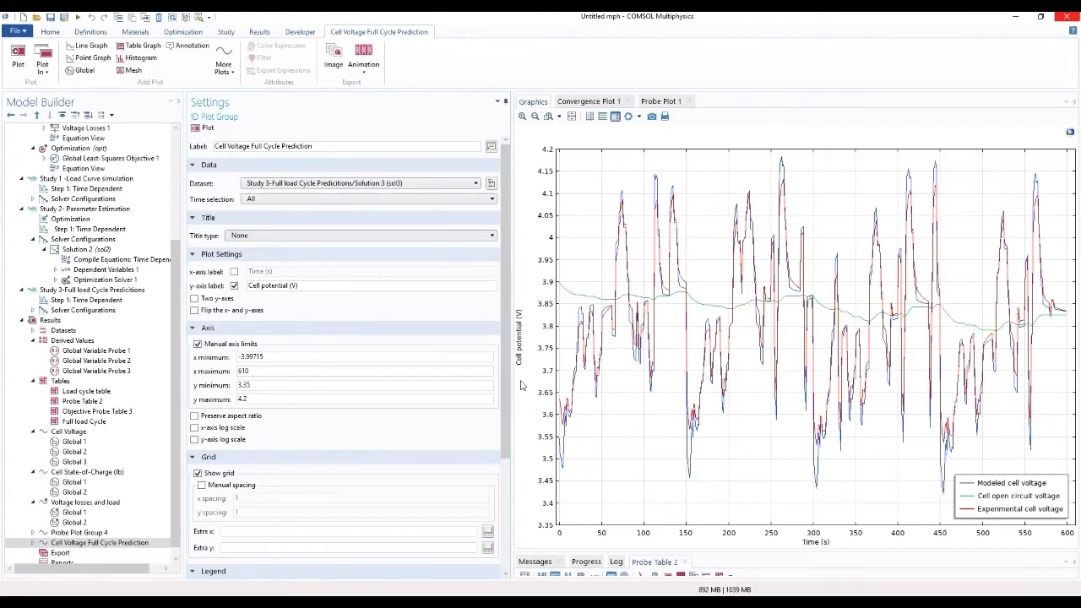
- Place the legend of the Cell Voltage Full Cycle Prediction plot at the Lower left position
left_click_drag(505, 389, 310, 505)
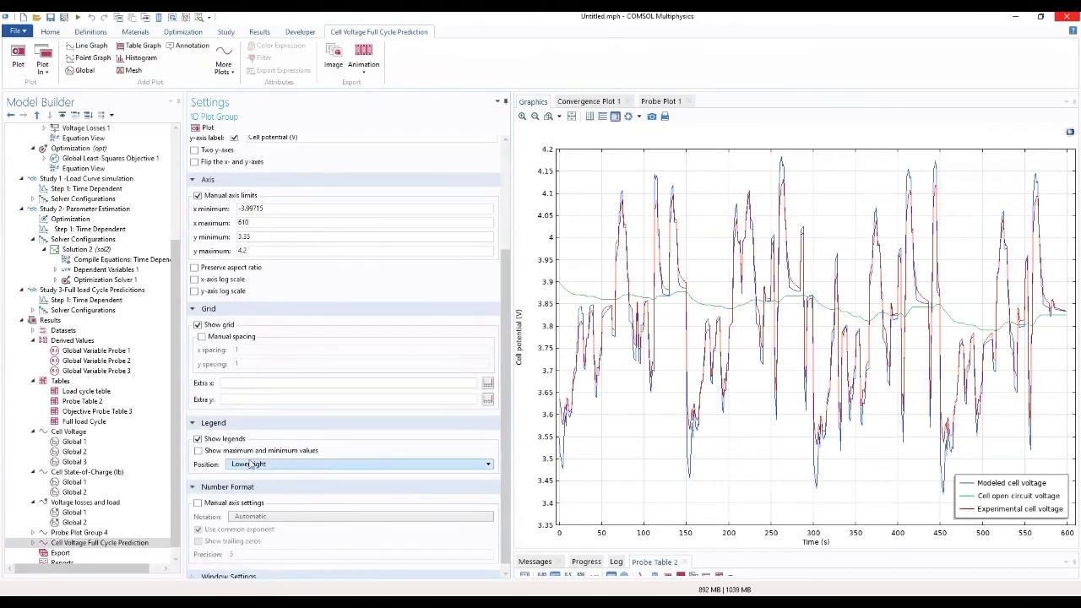
left_click(278, 465)
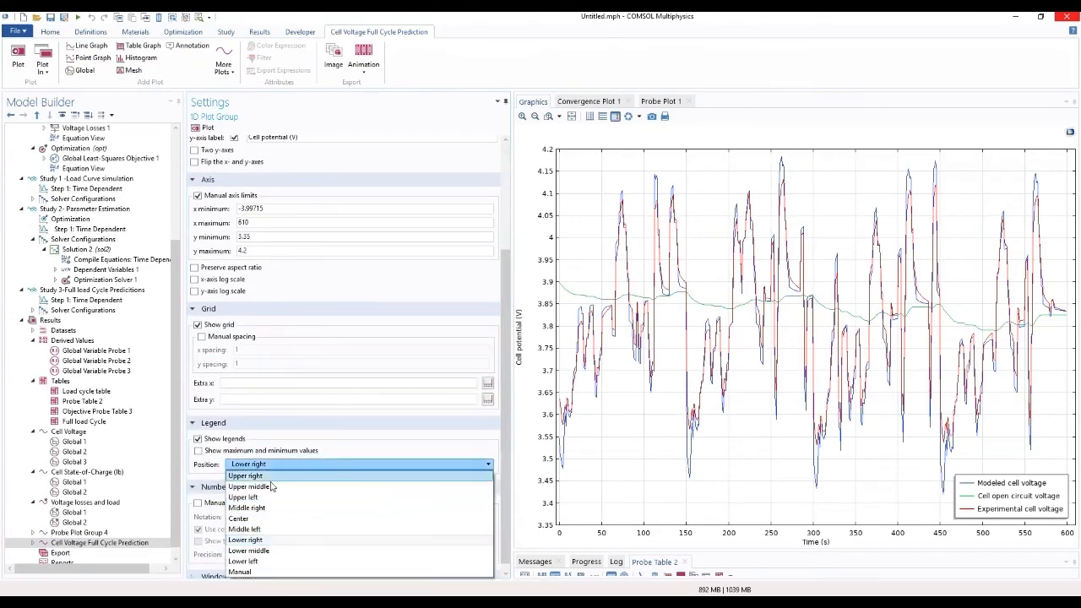
left_click(262, 564)
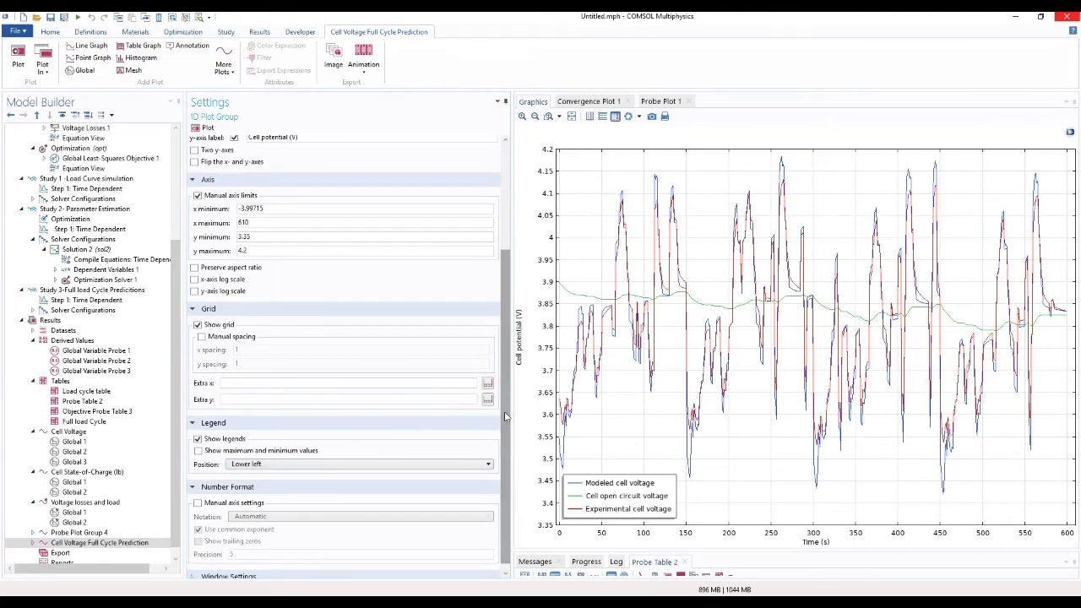
scroll(507, 417, "down", 1)
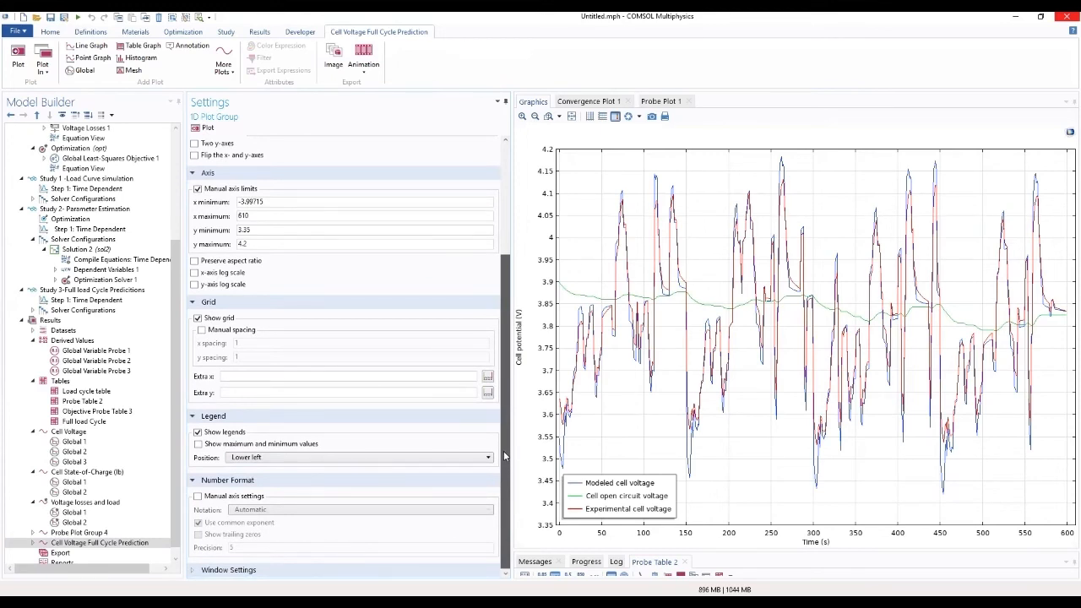
- Change the description of lb.E_cell in Global 1 of the full cycle prediction group to "Predicted cell voltage" and replot
left_click(34, 544)
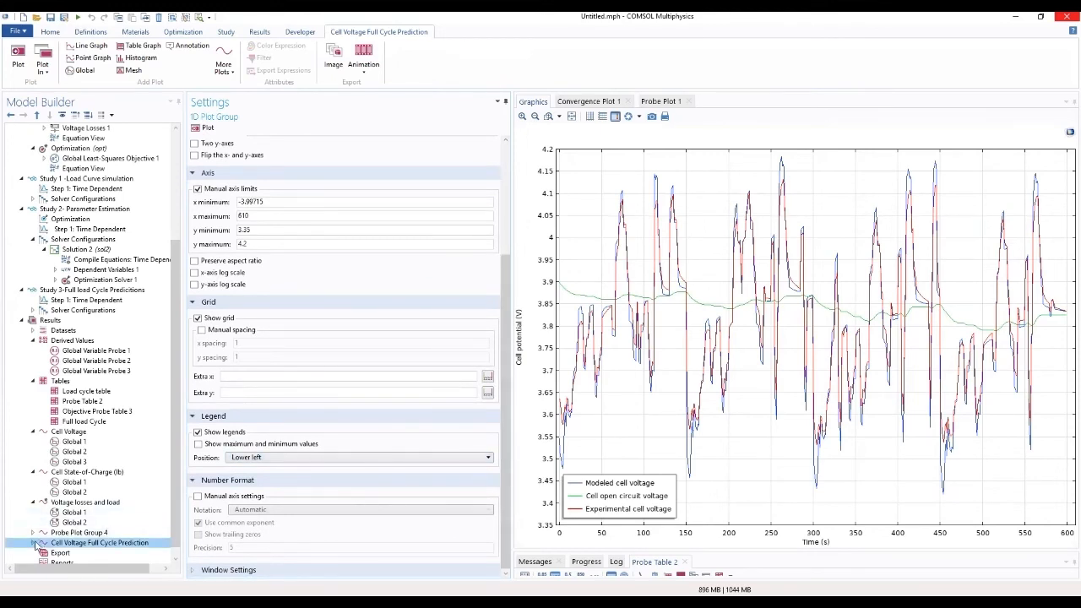
left_click(33, 544)
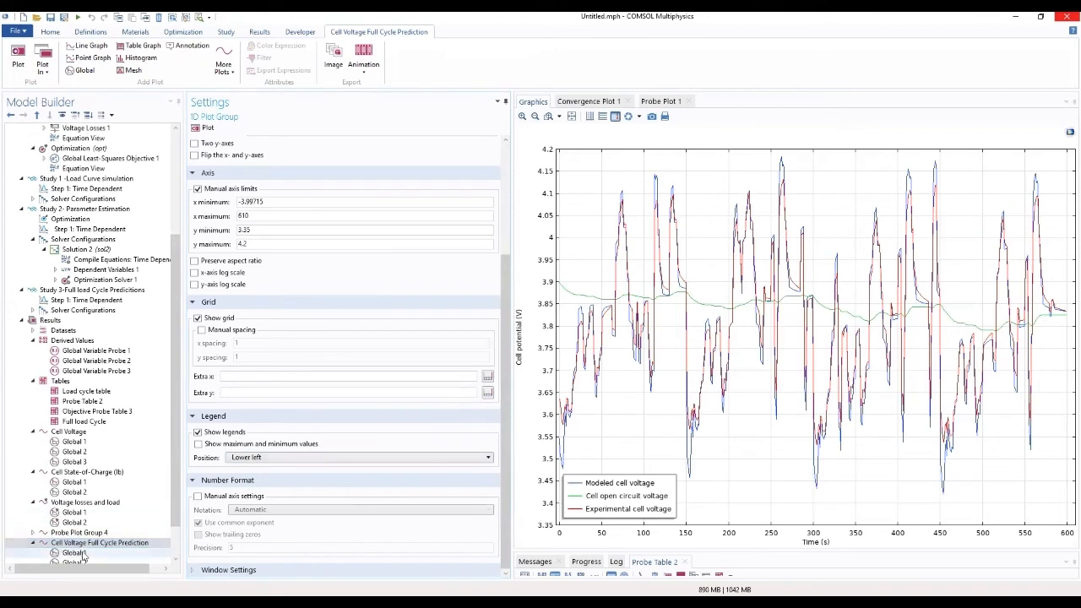
scroll(84, 554, "down", 1)
left_click(78, 523)
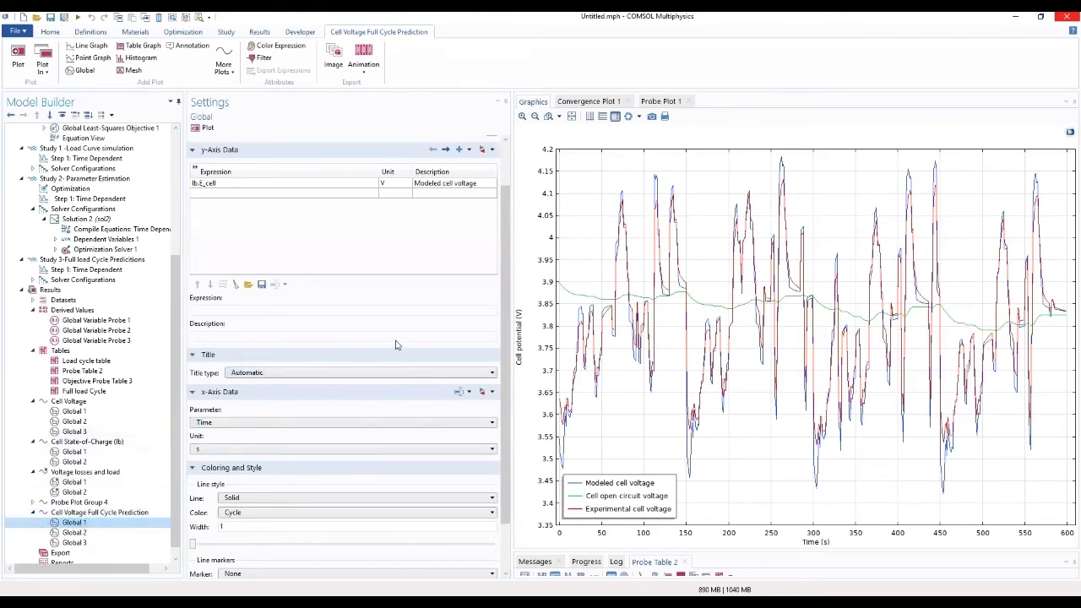
left_click_drag(502, 321, 505, 267)
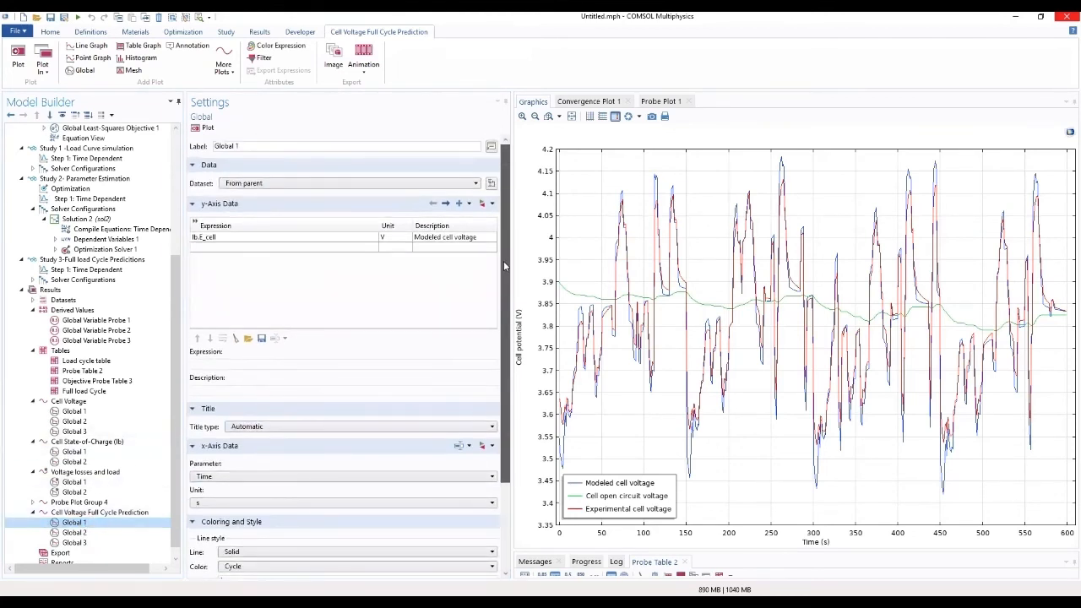
left_click(427, 240)
left_click(417, 237)
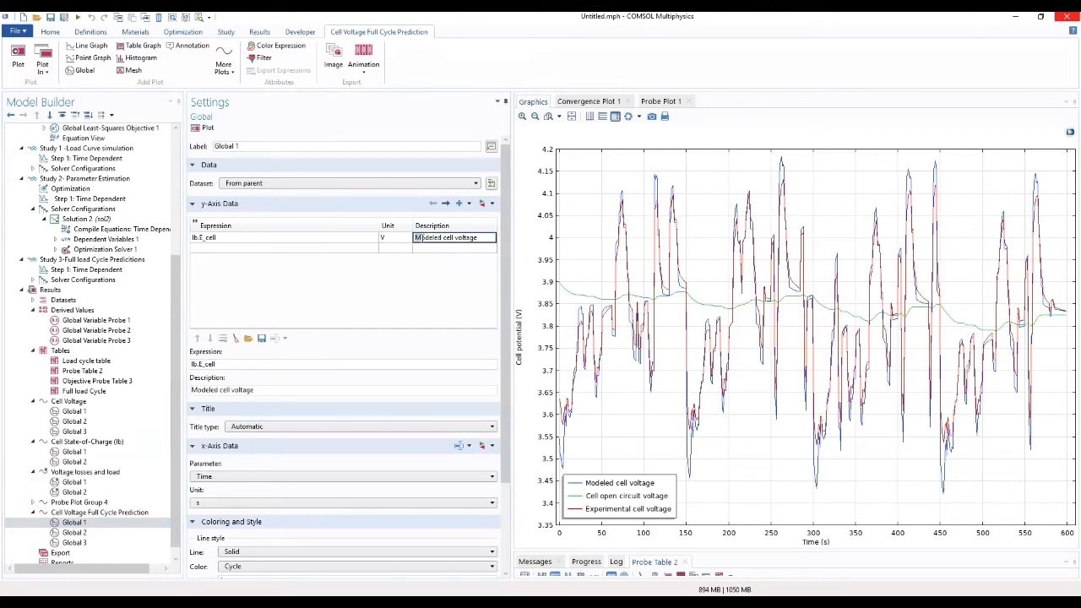
left_click_drag(416, 238, 444, 238)
type("PRed")
type("ed")
key("BackSpace")
left_click(434, 289)
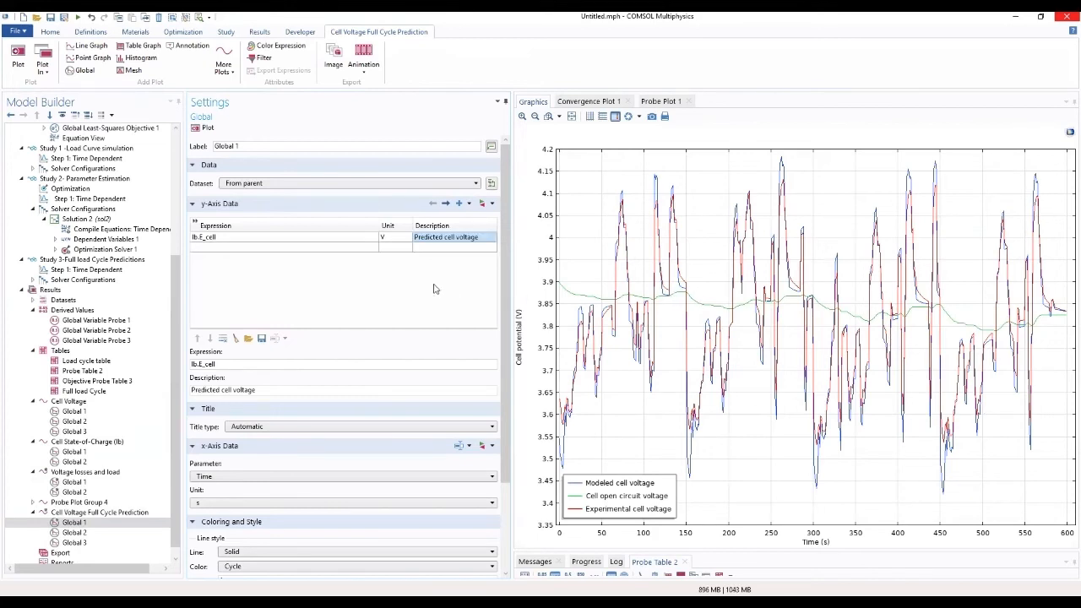
left_click(203, 130)
- Add a Global Evaluation under Derived Values and label it "Global Evaluation : Standard Deviation (Study 1)"
left_click(77, 311)
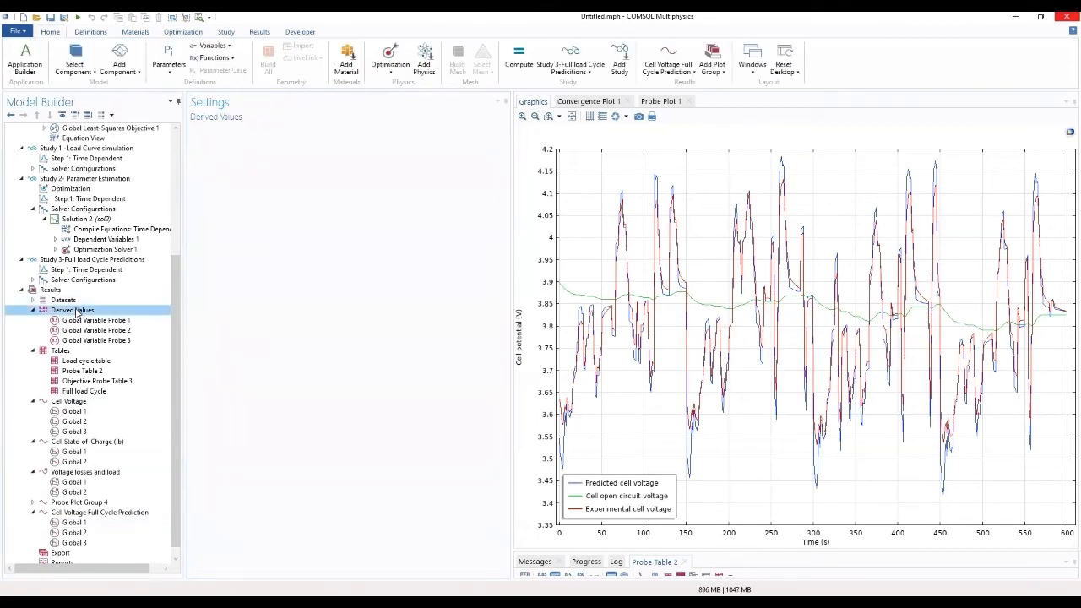
right_click(77, 312)
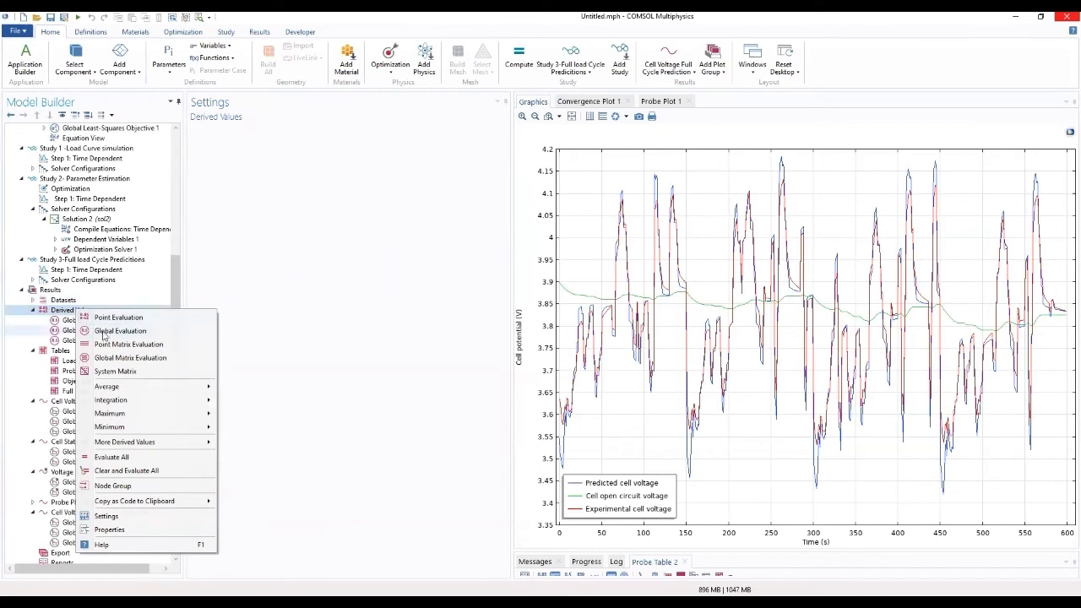
left_click(104, 336)
left_click(289, 145)
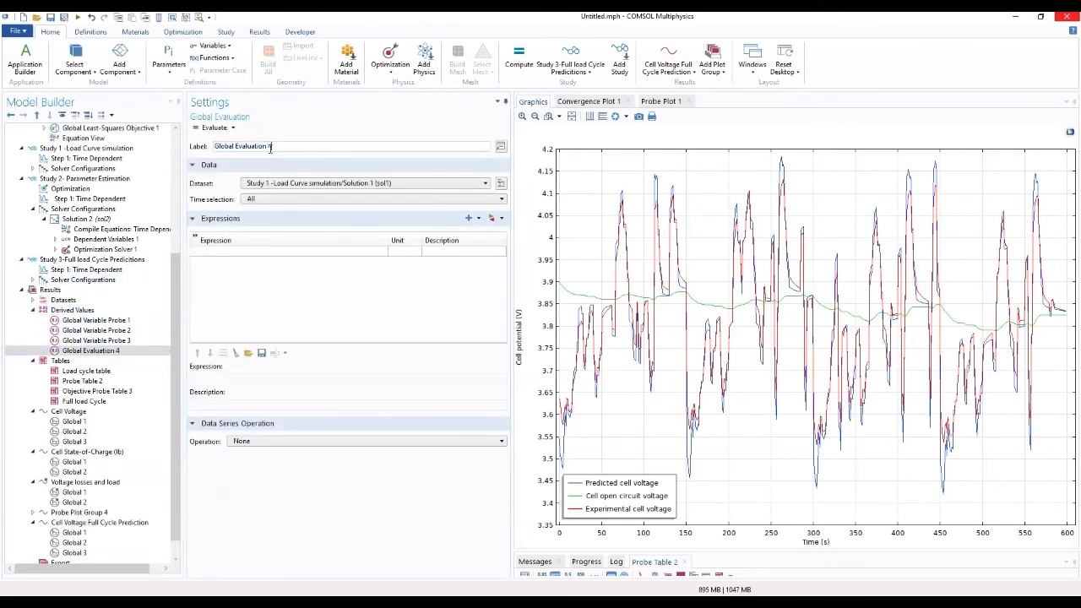
key("BackSpace")
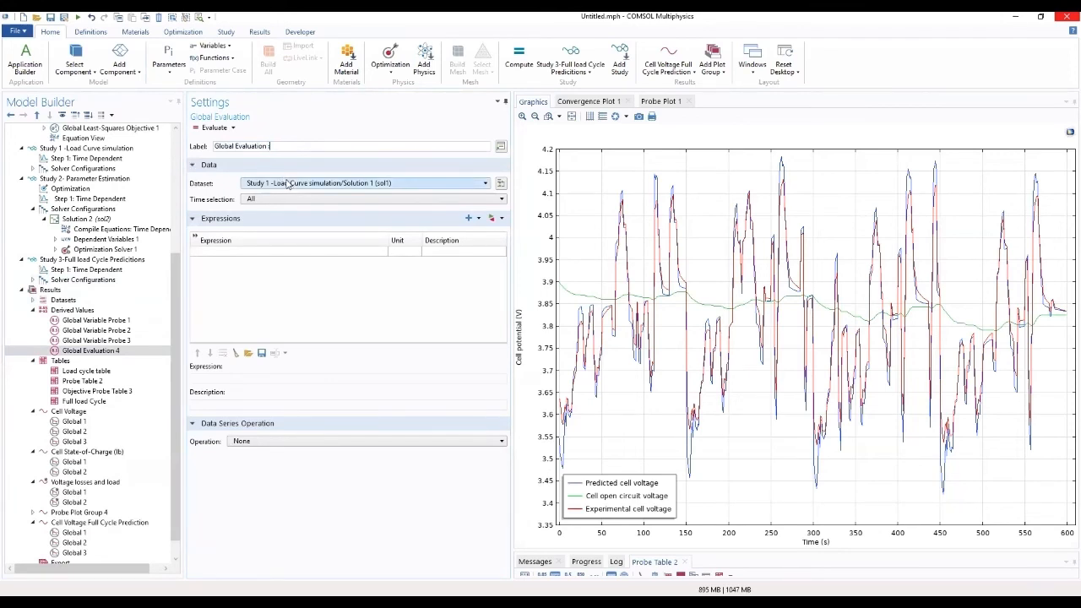
type(": Standard Deviation (Study 1")
- Enter the expression lb.E_cell-E_cell_exp in the Study 1 standard deviation evaluation
left_click(266, 254)
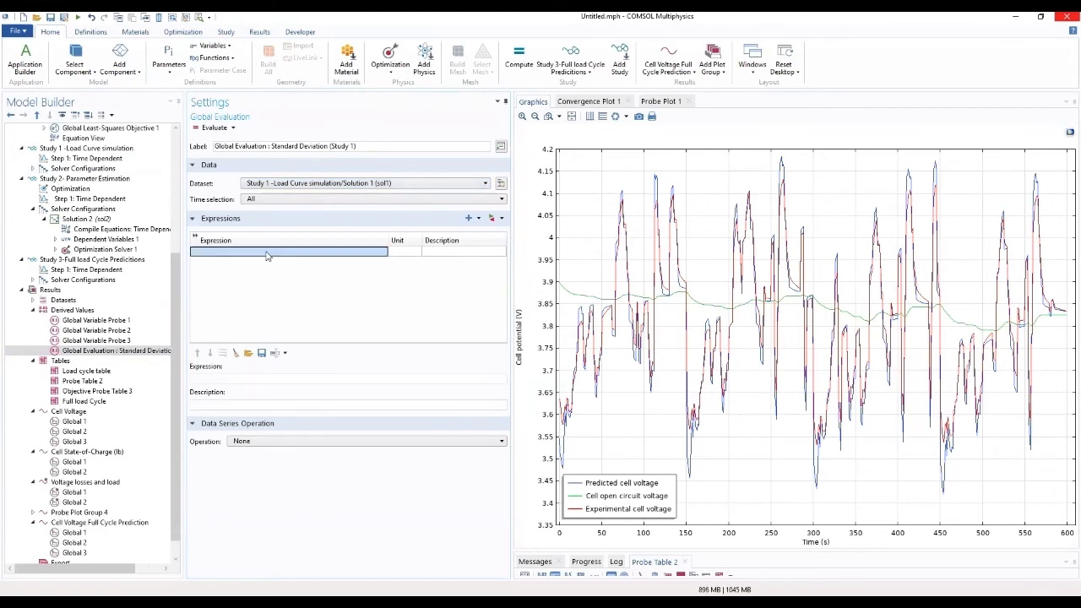
left_click(270, 251)
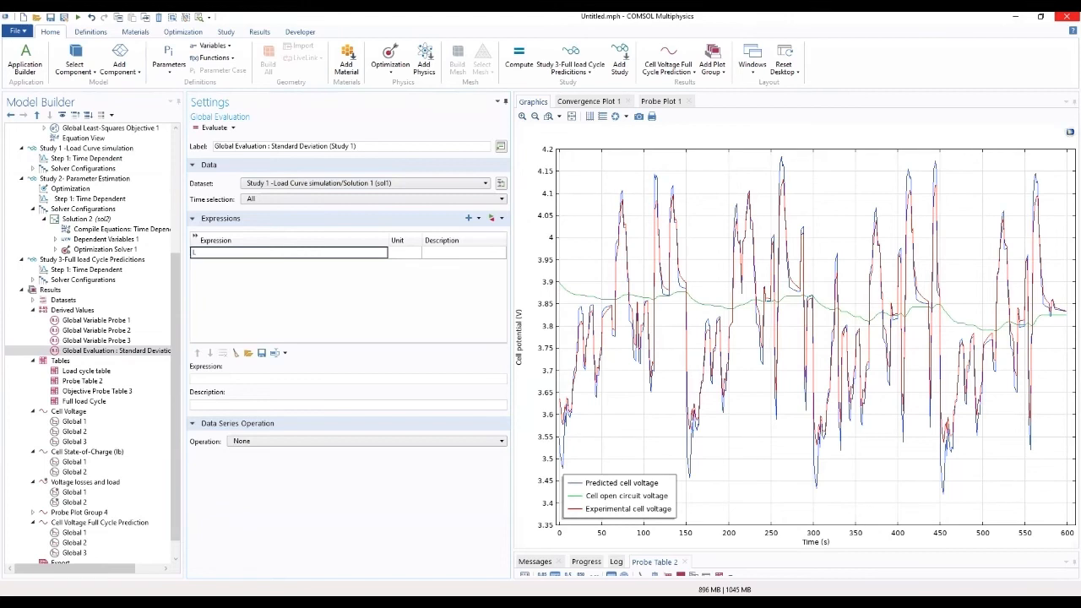
type("(")
type("lb")
type(".E")
type("_cel")
type("l-E")
type("_cel")
type("l_exp")
left_click(271, 284)
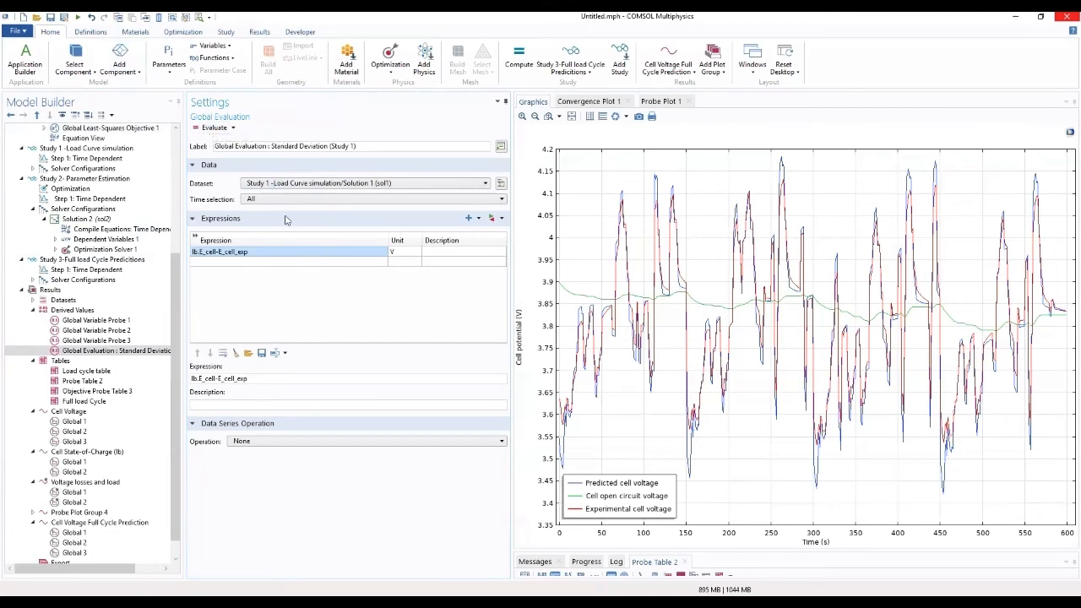
- Set the data series operation to Standard deviation and evaluate into a new table, enlarging the results table area
left_click(315, 443)
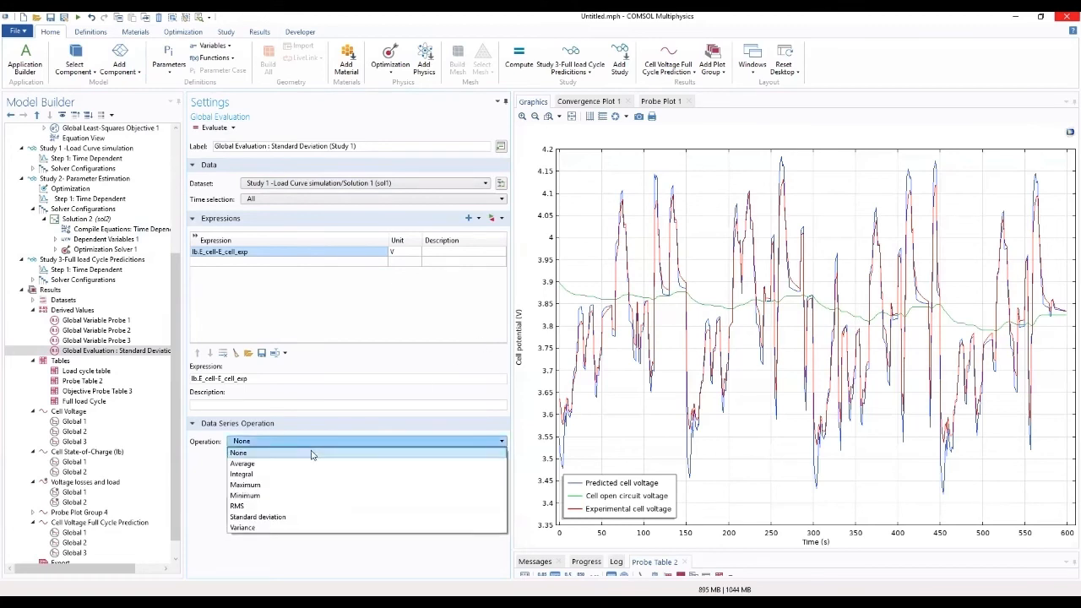
left_click(262, 518)
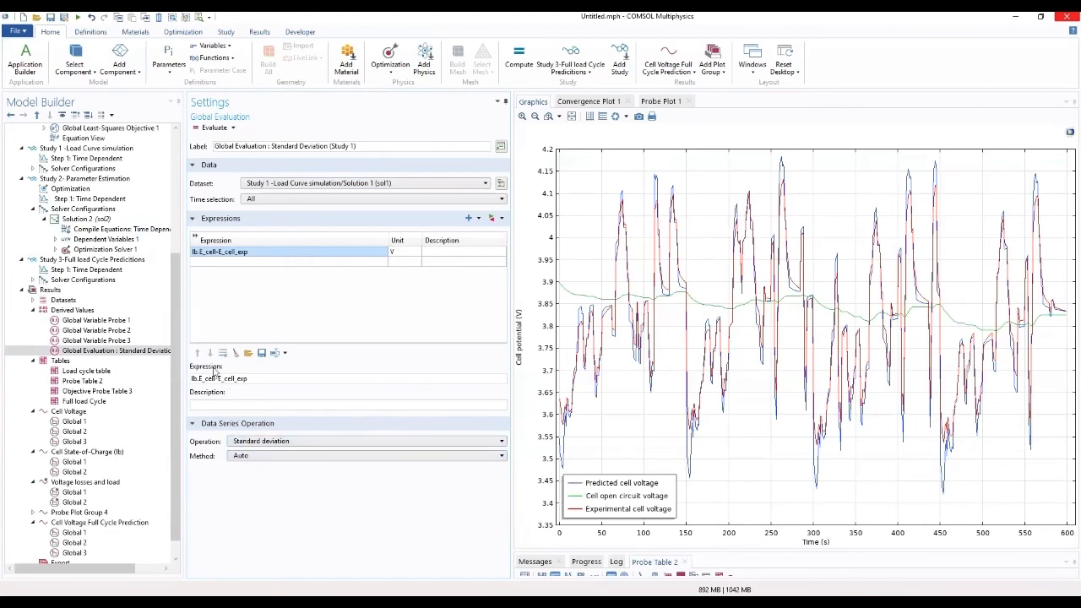
left_click(234, 128)
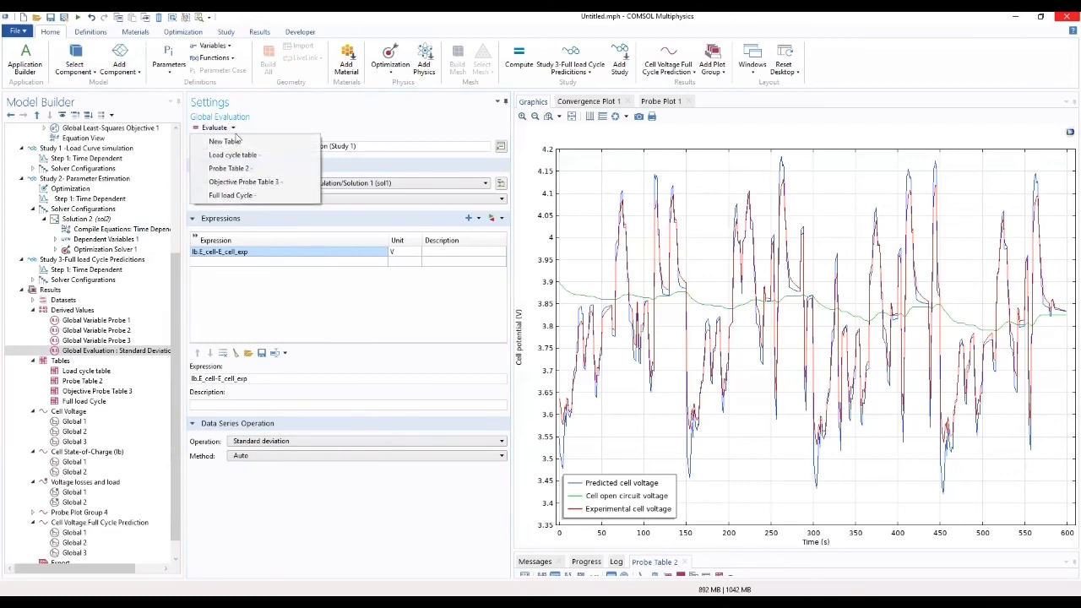
left_click(224, 141)
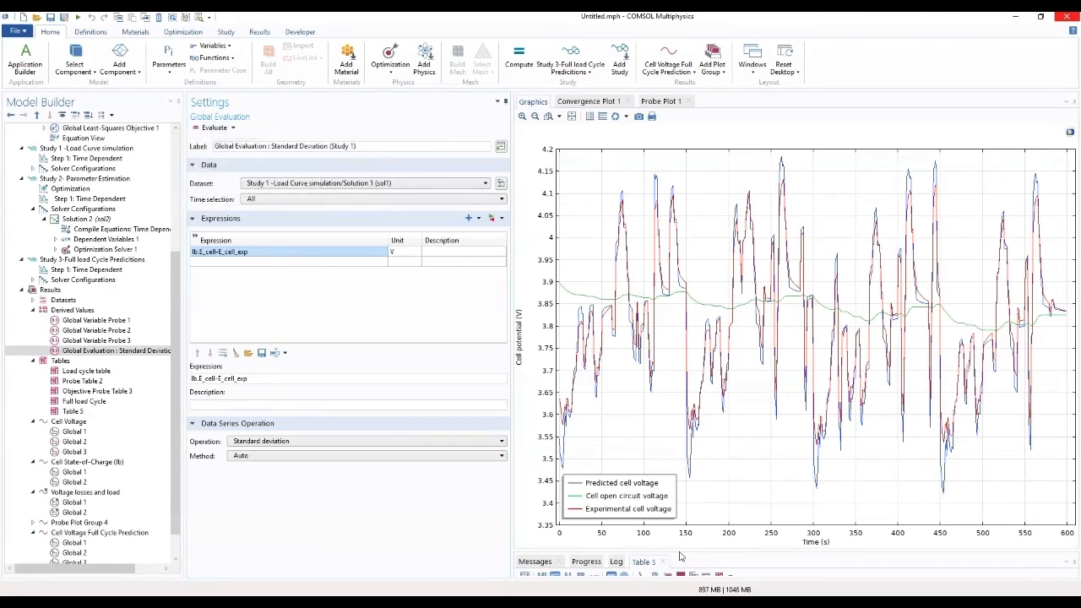
left_click_drag(680, 547, 670, 490)
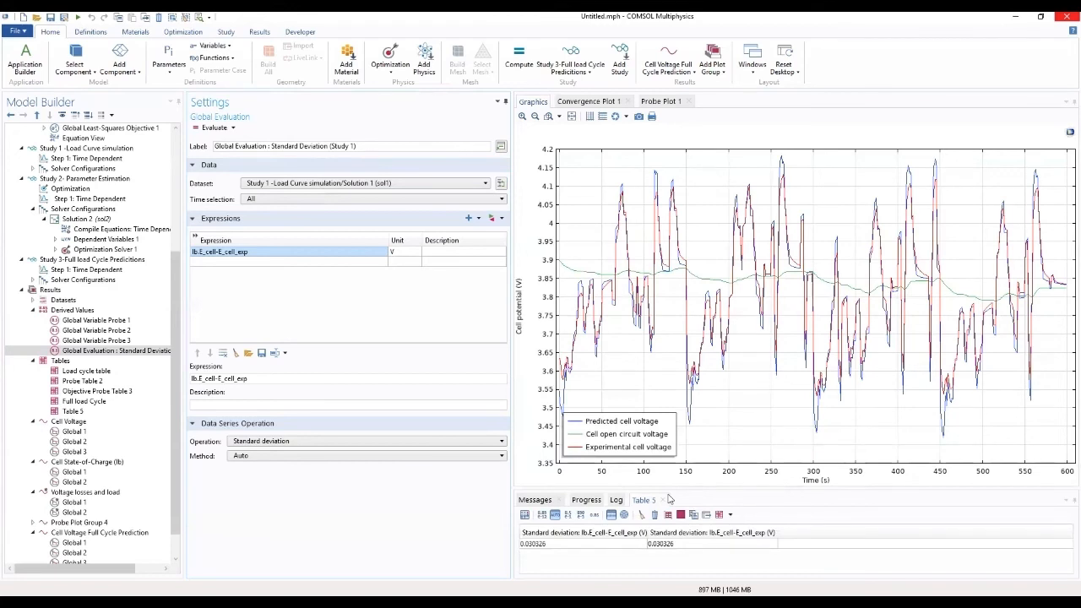
- Duplicate the Study 1 standard deviation evaluation and label the copy "Global Evaluation : Standard Deviation (Study 2)"
left_click(138, 351)
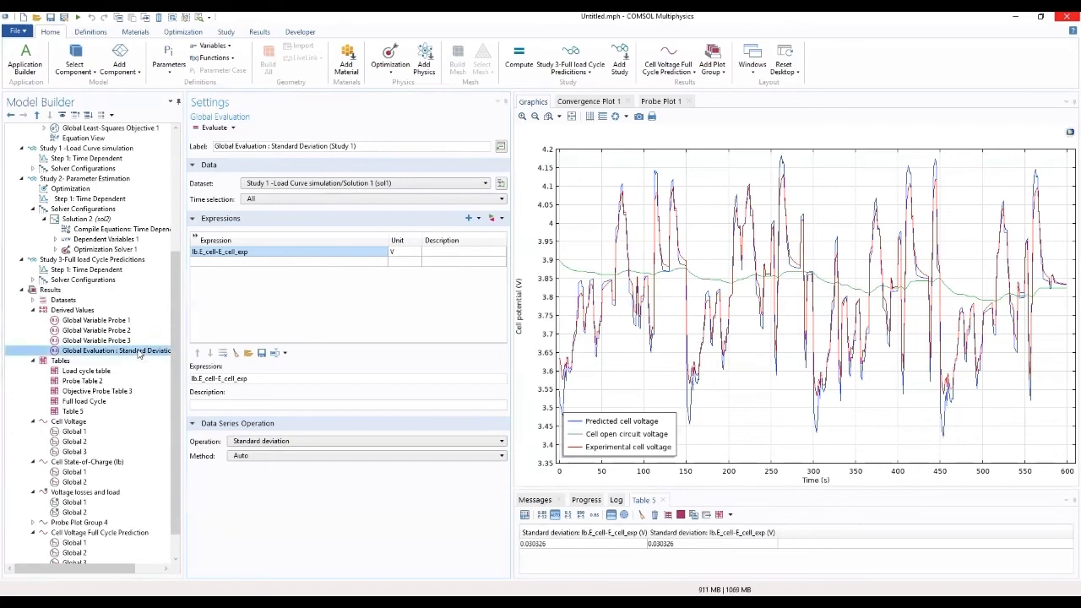
right_click(138, 351)
left_click(172, 415)
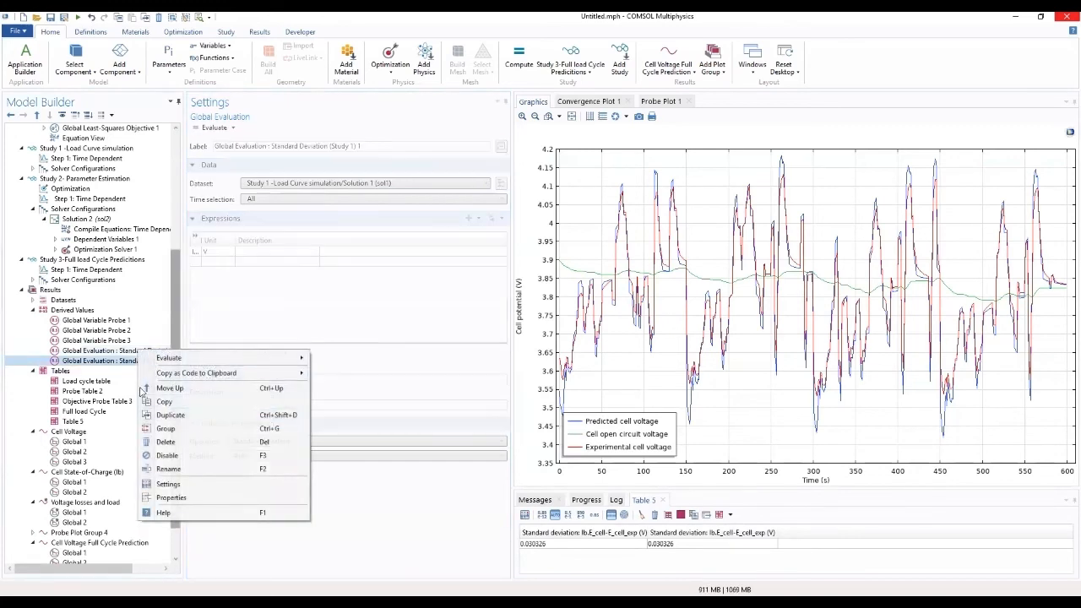
left_click(362, 147)
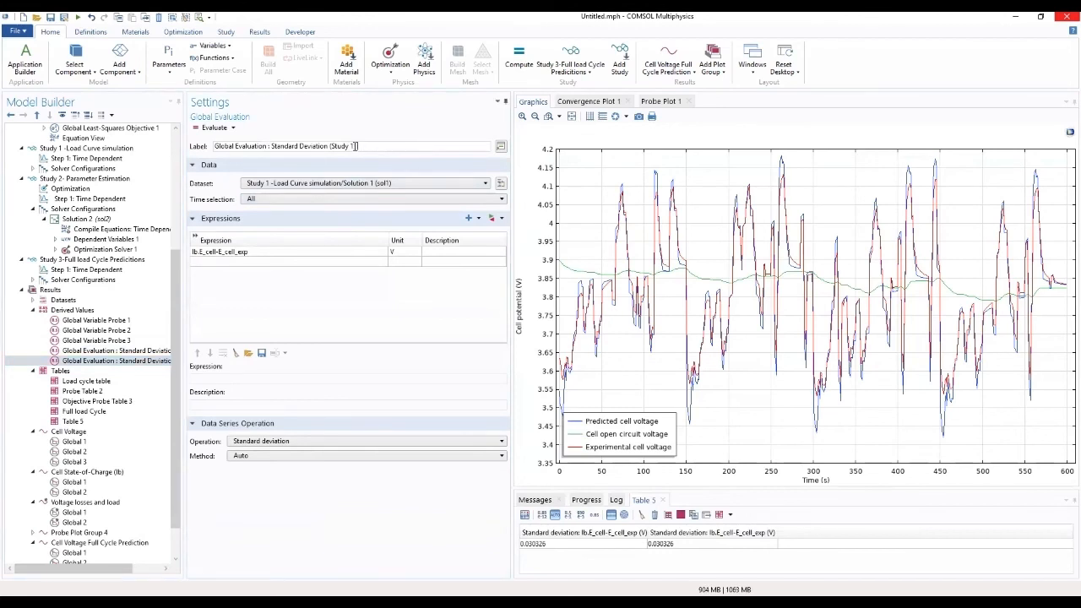
left_click_drag(356, 147, 351, 147)
type("2")
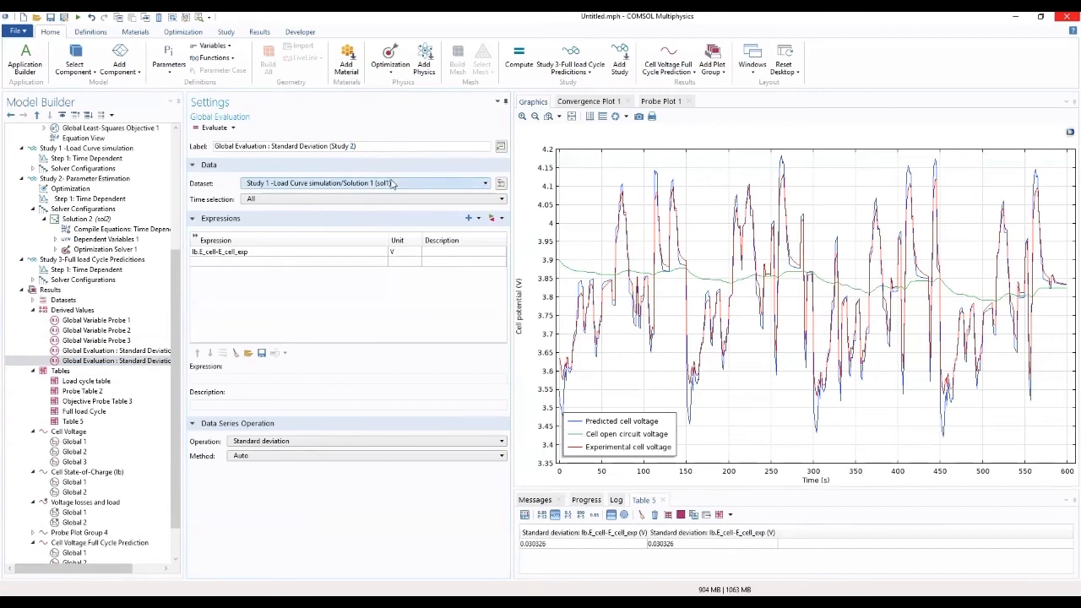
- Set the copy's dataset to Study 2- Parameter Estimation/Solution 2 (sol2) and evaluate it into Table 5
left_click(394, 184)
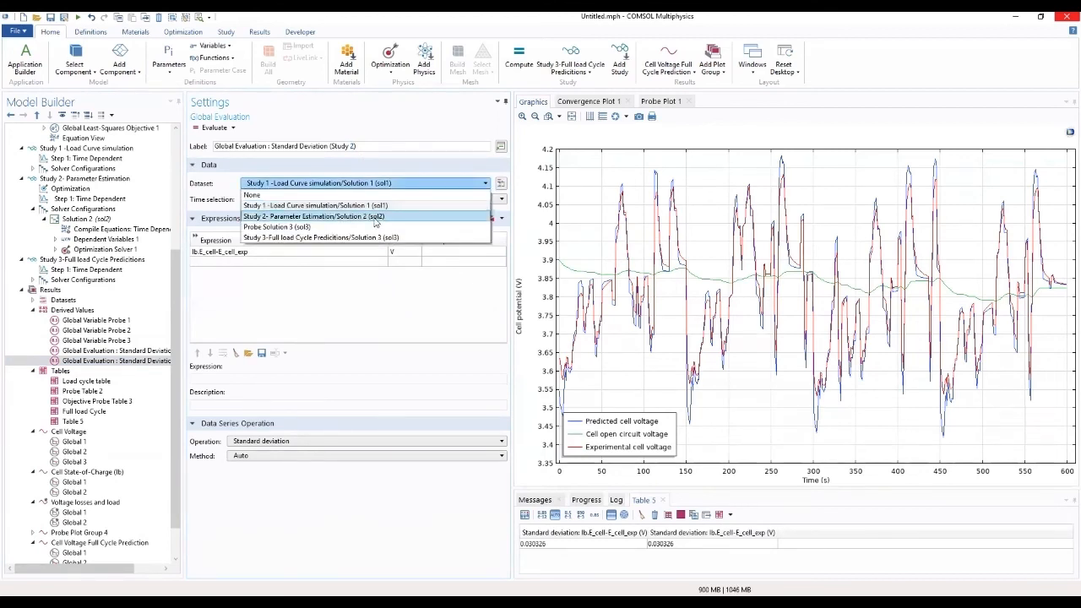
left_click(376, 217)
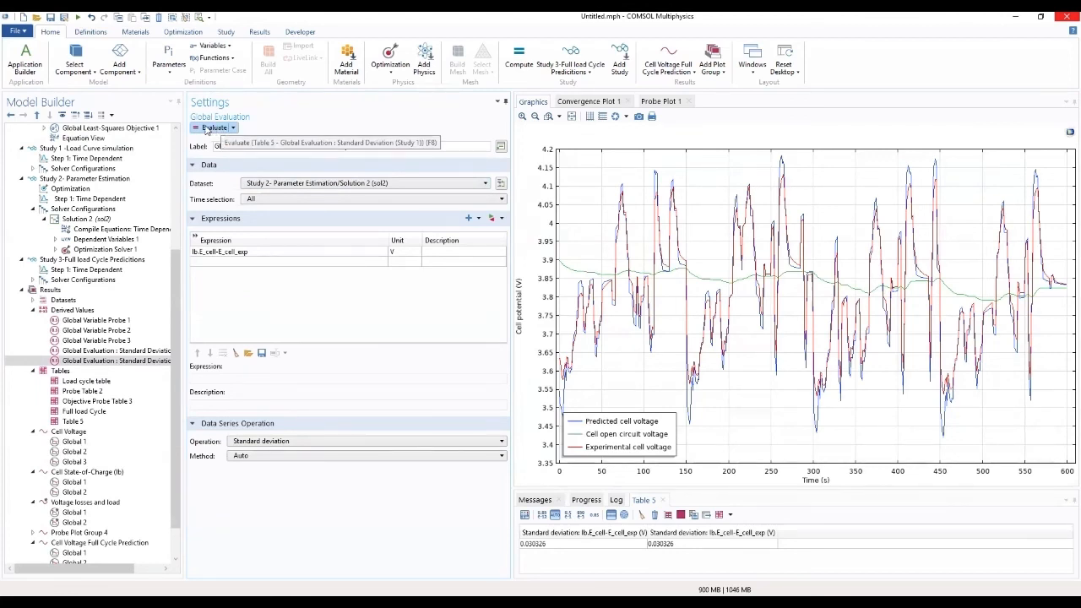
left_click(208, 130)
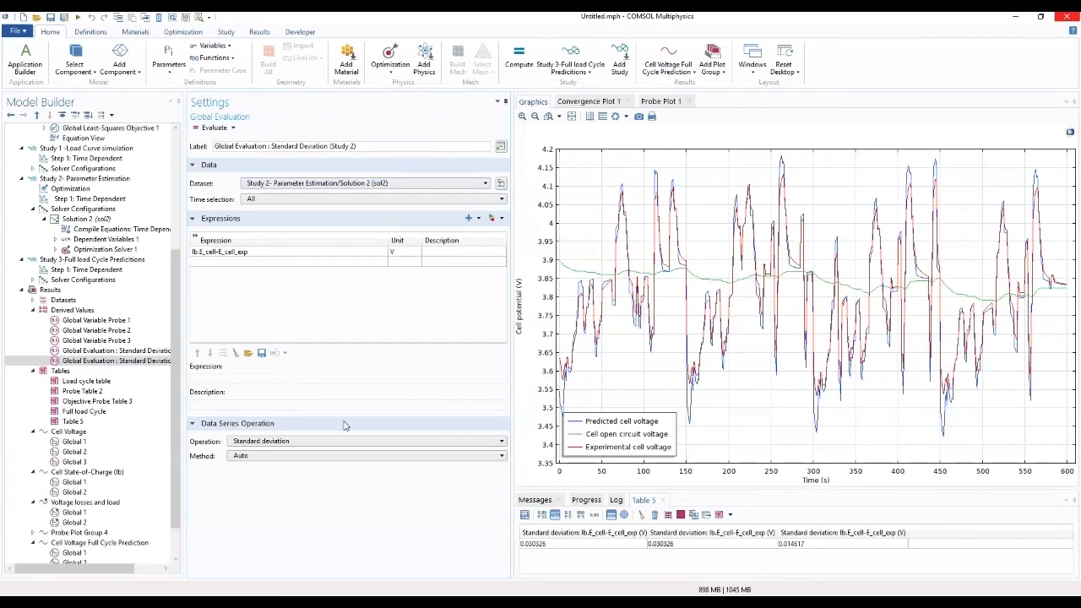
- Duplicate the Study 2 standard deviation evaluation and change the study number in the copy's label to 3
right_click(141, 362)
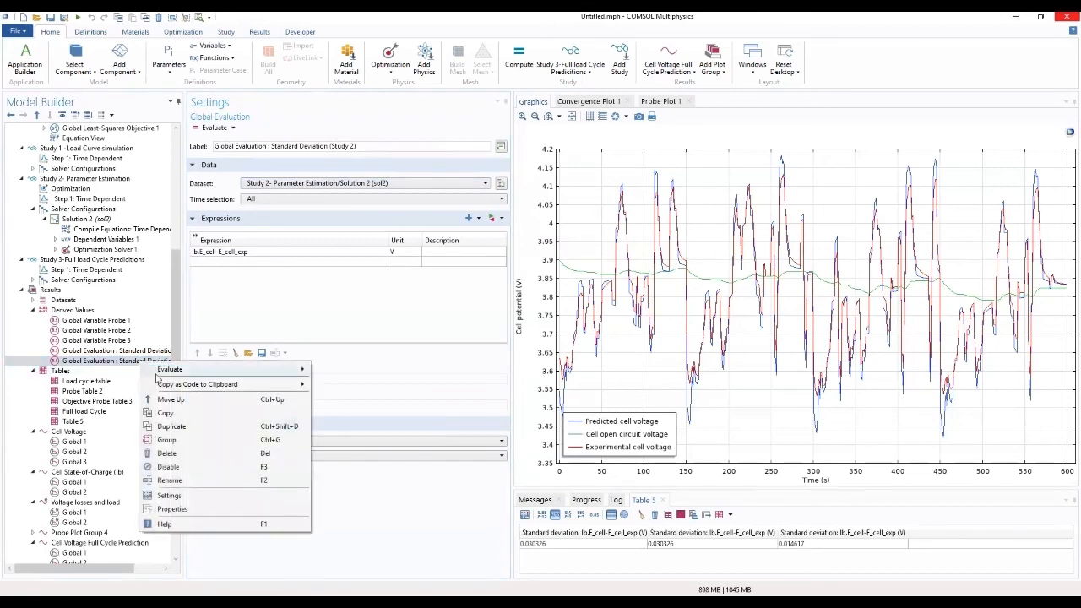
left_click(173, 426)
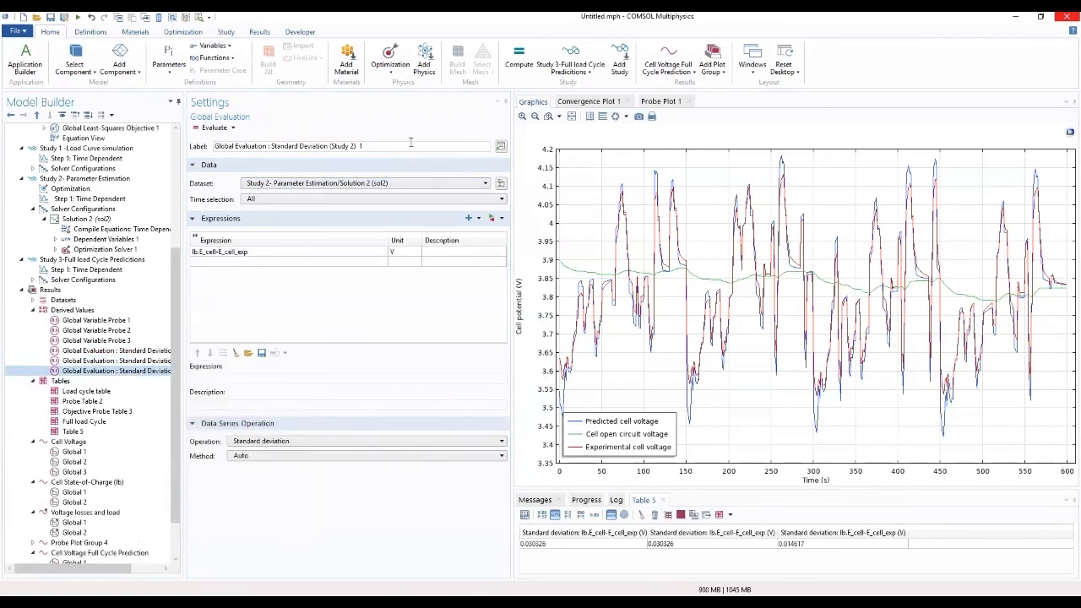
double_click(353, 146)
type("3")
- Evaluate the Study 3 standard deviation into Table 5 using the dataset Study 3-Full load Cycle Predicitions/Solution 3 (sol3)
left_click(394, 184)
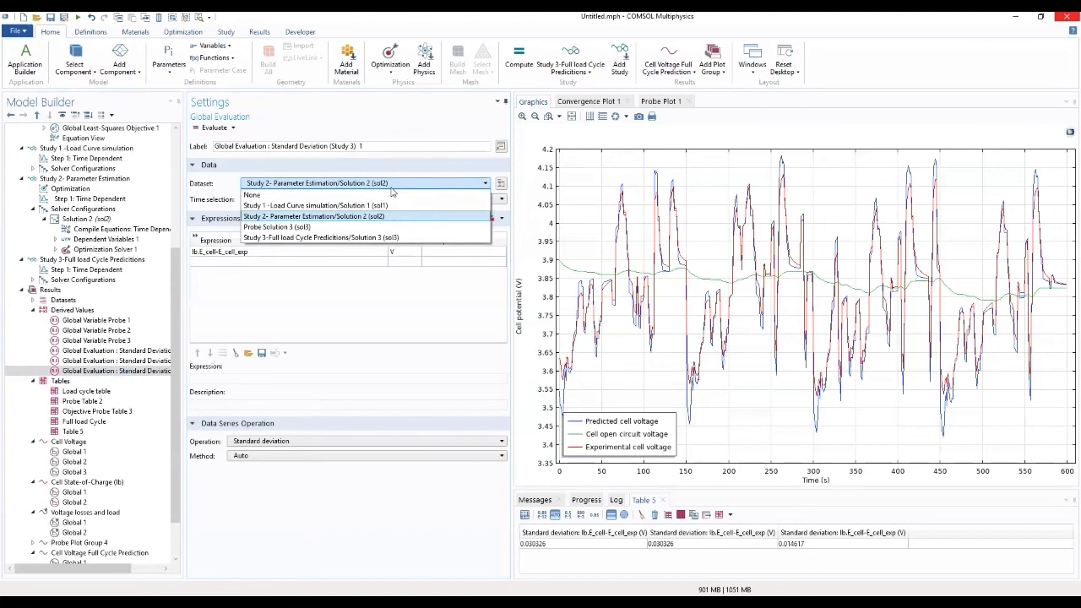
left_click(377, 238)
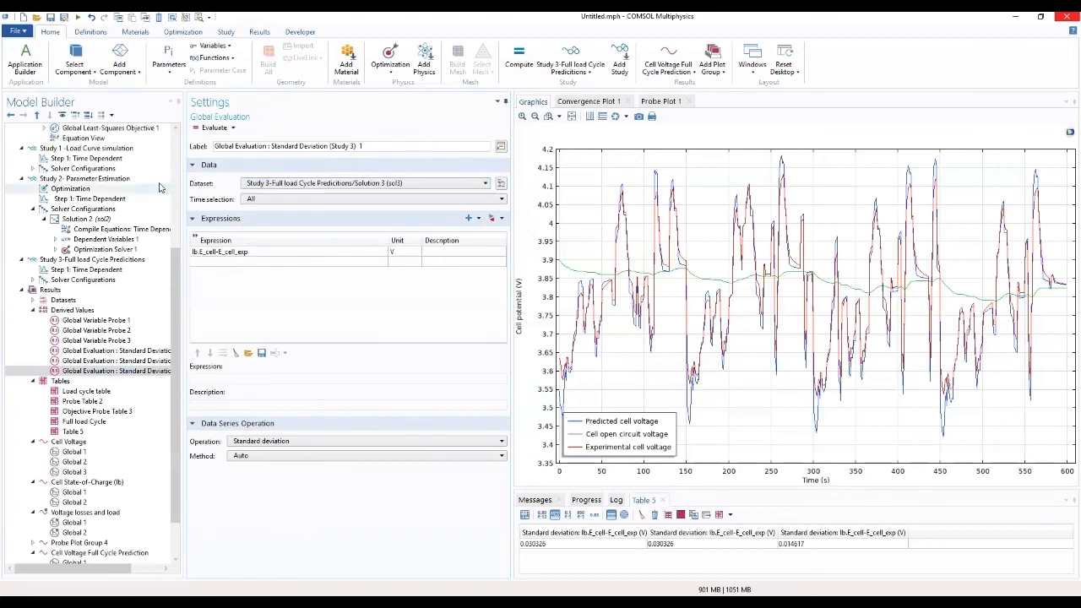
left_click(198, 129)
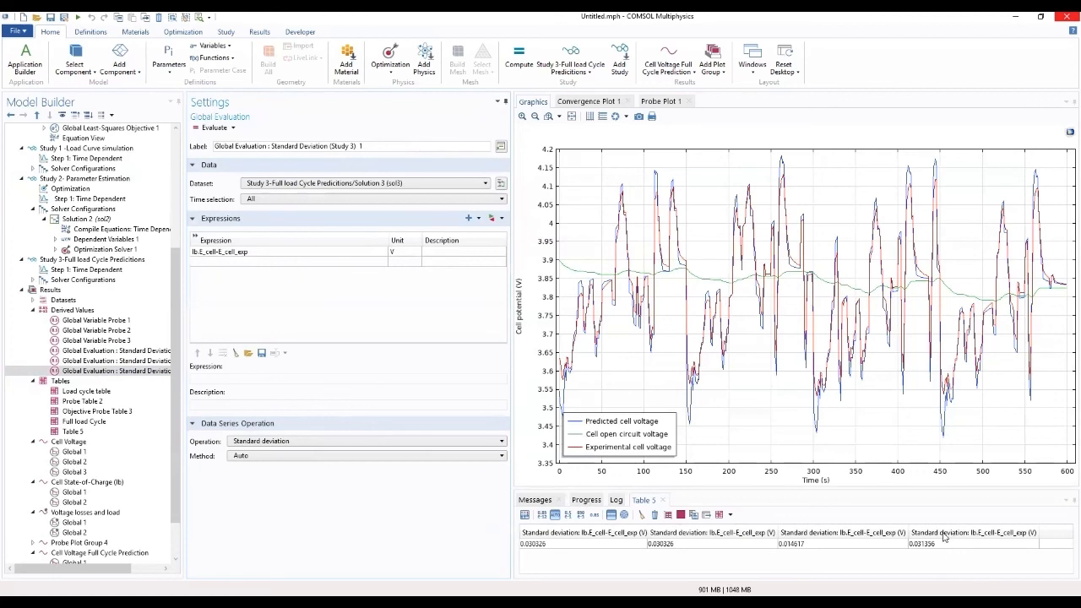
- Restrict the Study 3 standard deviation evaluation to manual time indices range(302,1,601) and evaluate it into Table 5
left_click(417, 201)
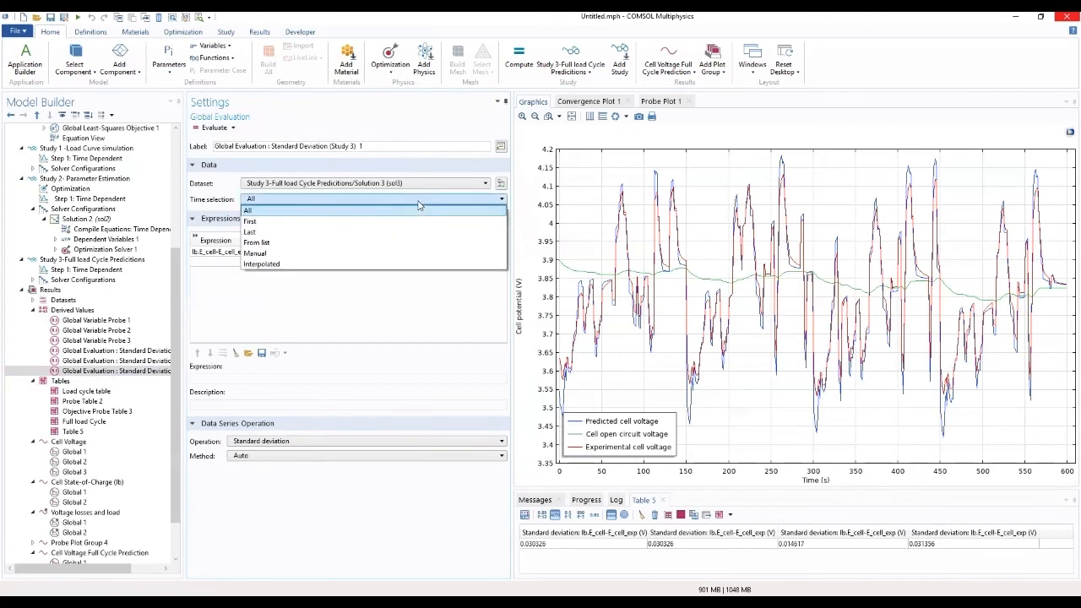
left_click(385, 254)
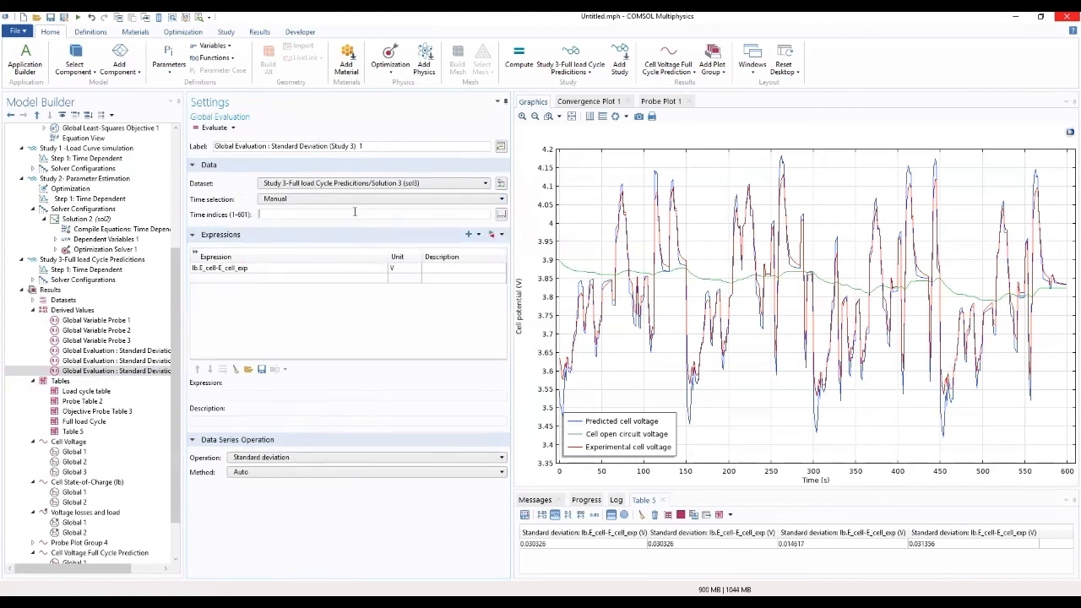
type("range(302,1,601")
left_click(212, 128)
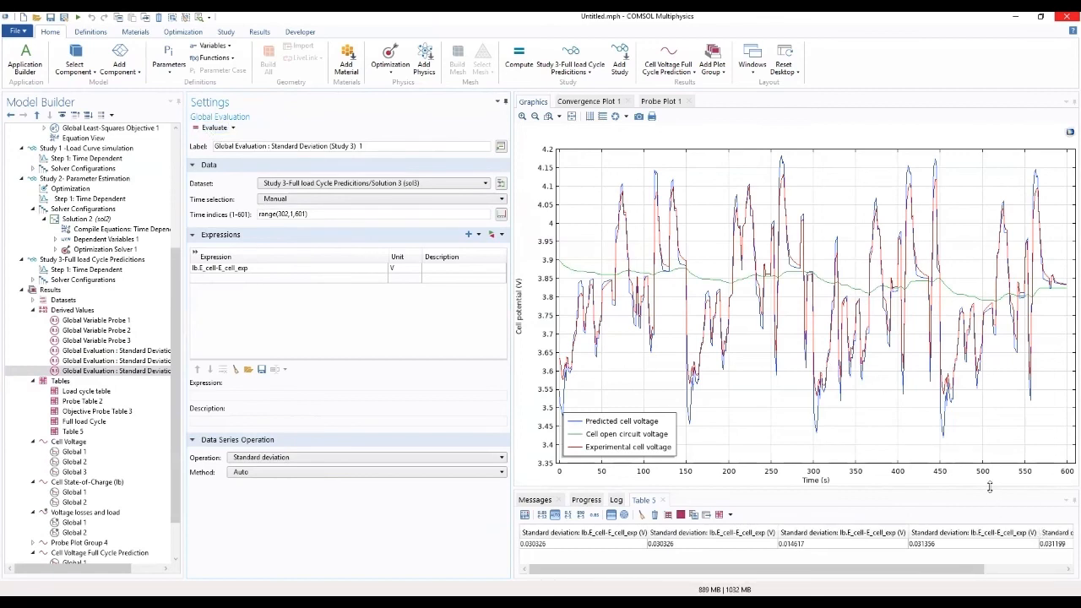
- Enlarge the results table area and examine the standard deviation columns across Table 5
left_click_drag(990, 490, 970, 414)
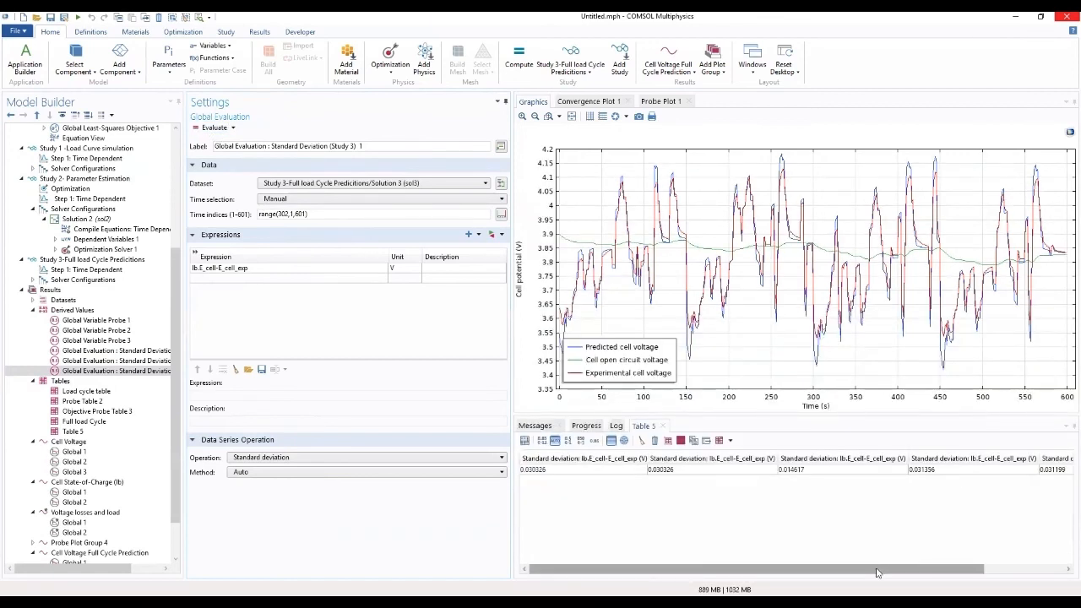
left_click_drag(886, 558, 994, 559)
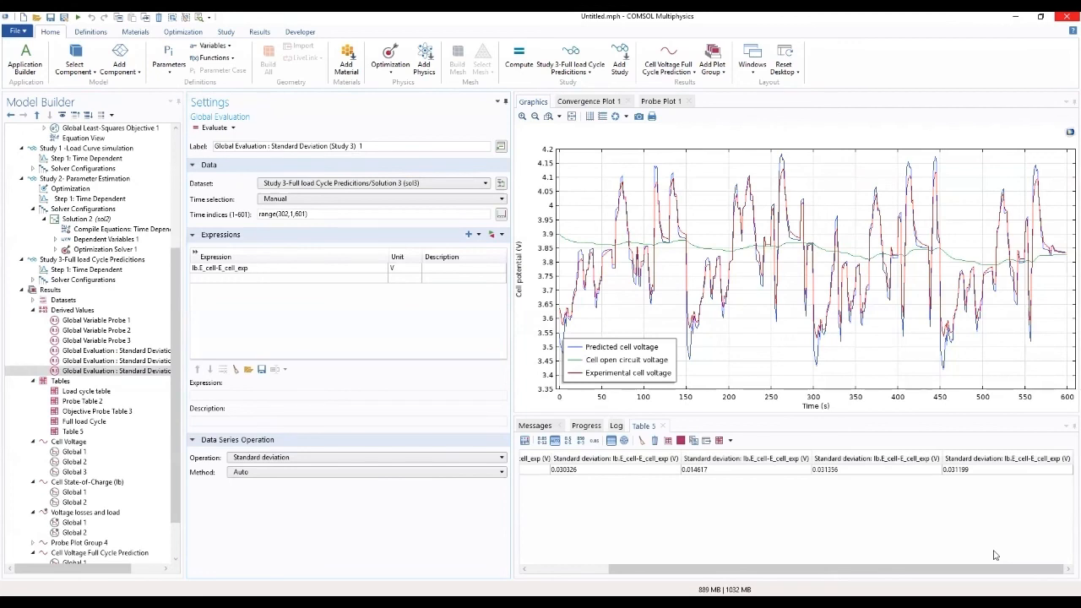
left_click_drag(998, 566, 912, 572)
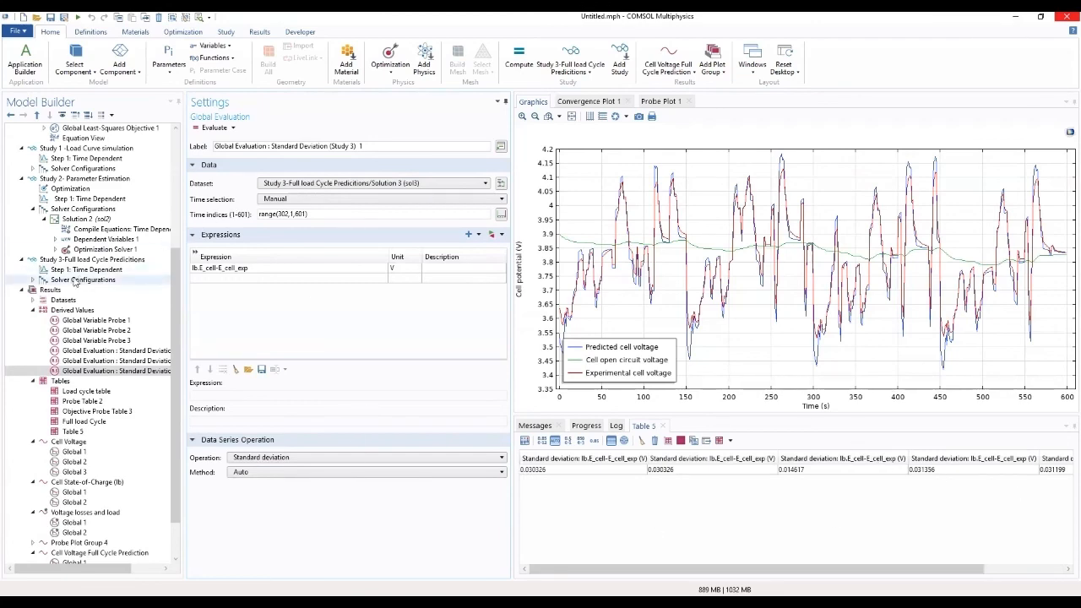
- Review the model tree from the global definitions through the studies to the results and select the Derived Values node
scroll(76, 282, "up", 5)
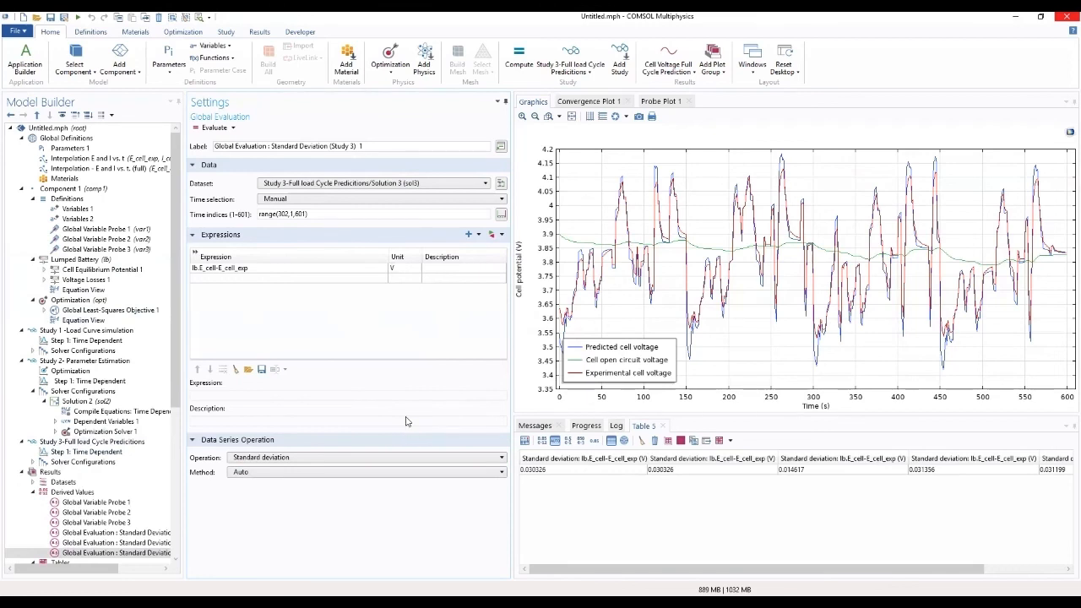
scroll(99, 549, "down", 1)
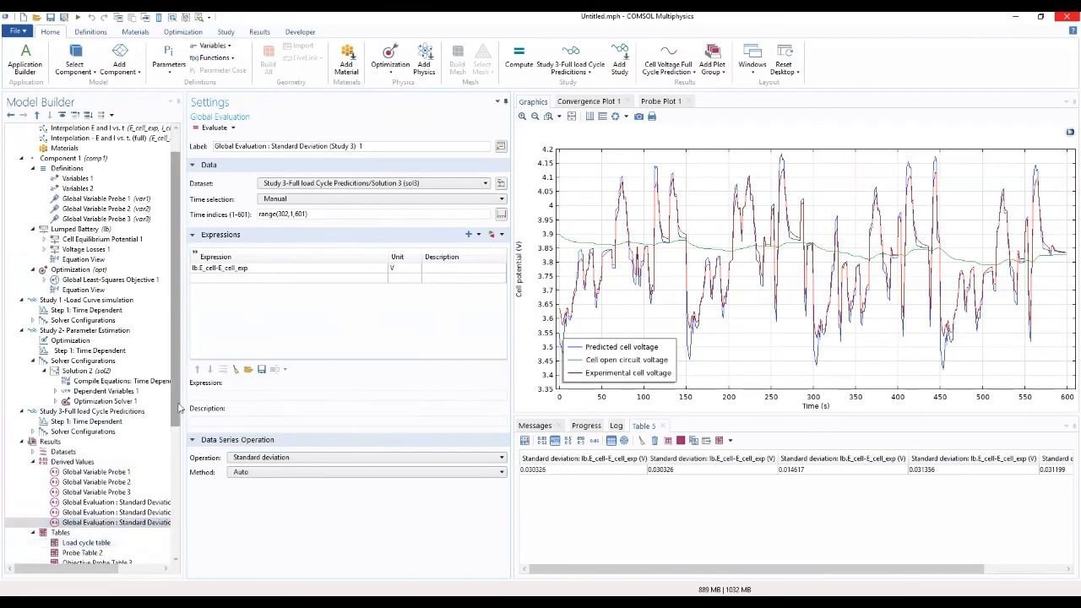
scroll(179, 409, "down", 6)
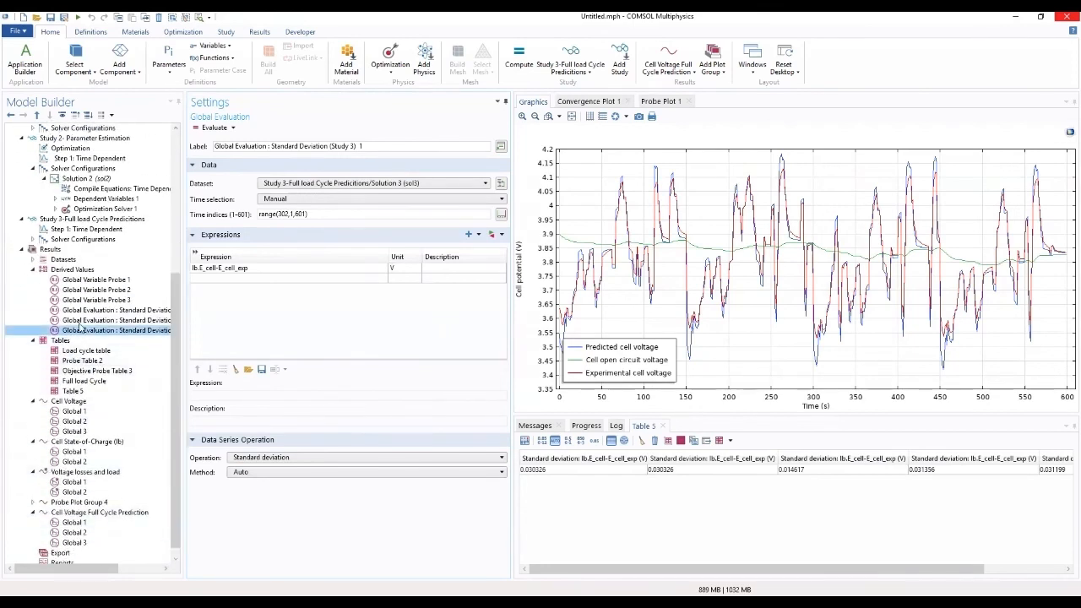
key("Up")
key("Up")
key("Up")
key("Up")
key("Up")
key("Up")
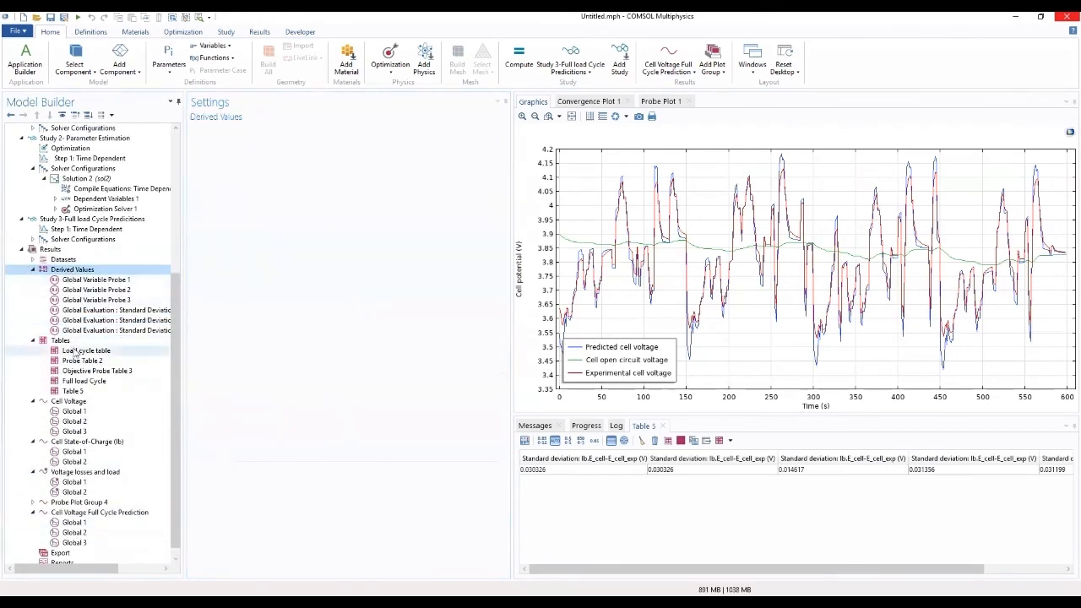